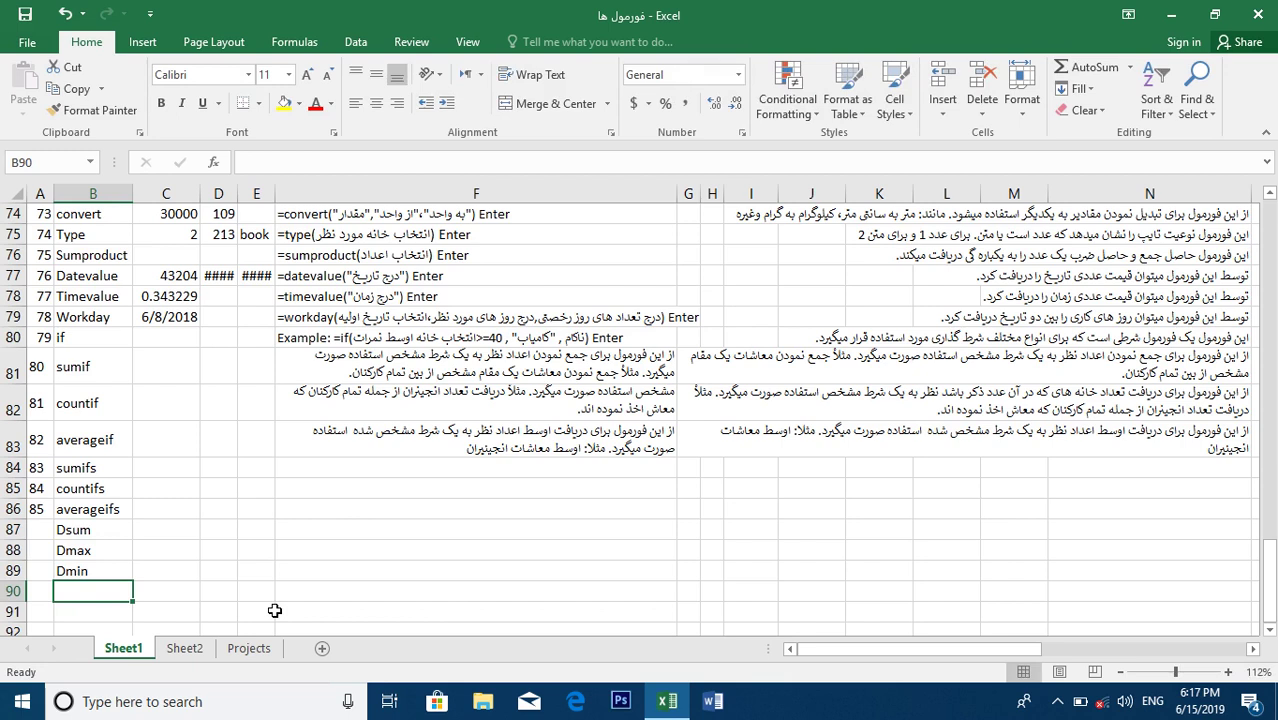
Add the function names Daverage, Dcount and Dcounta to the list in B90:B92.
key(Return)
text(C)
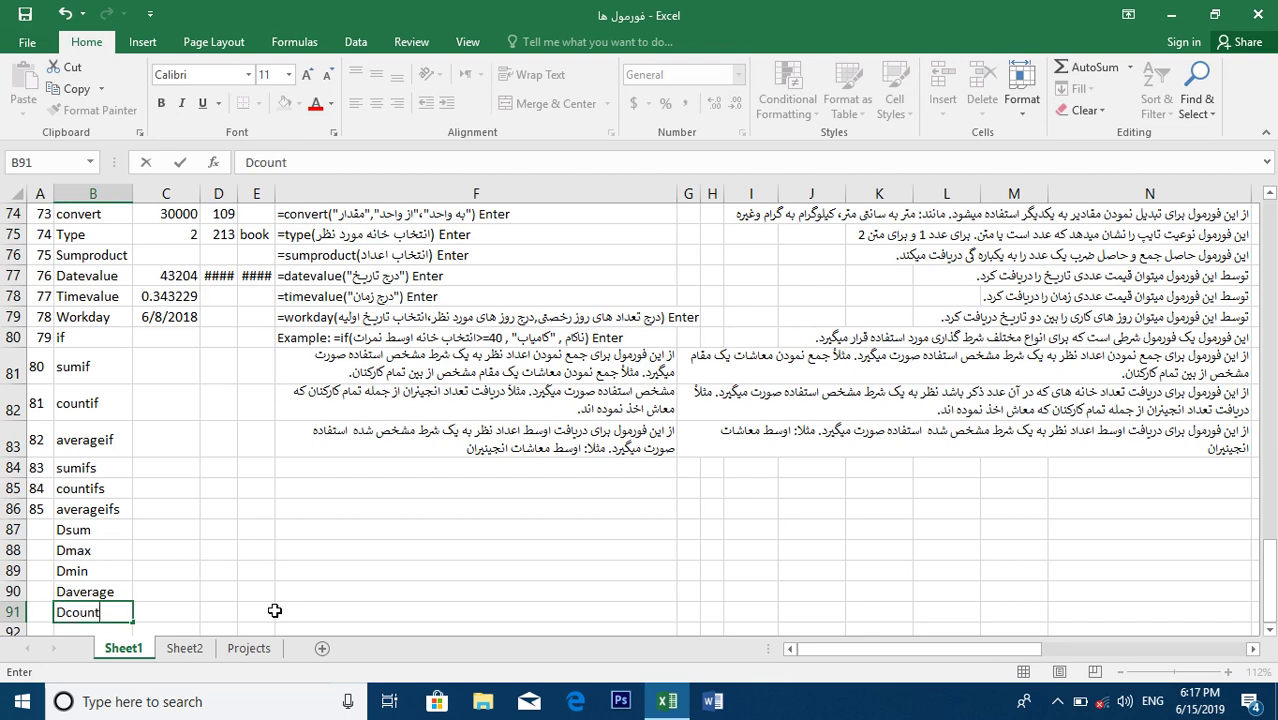
key(Return)
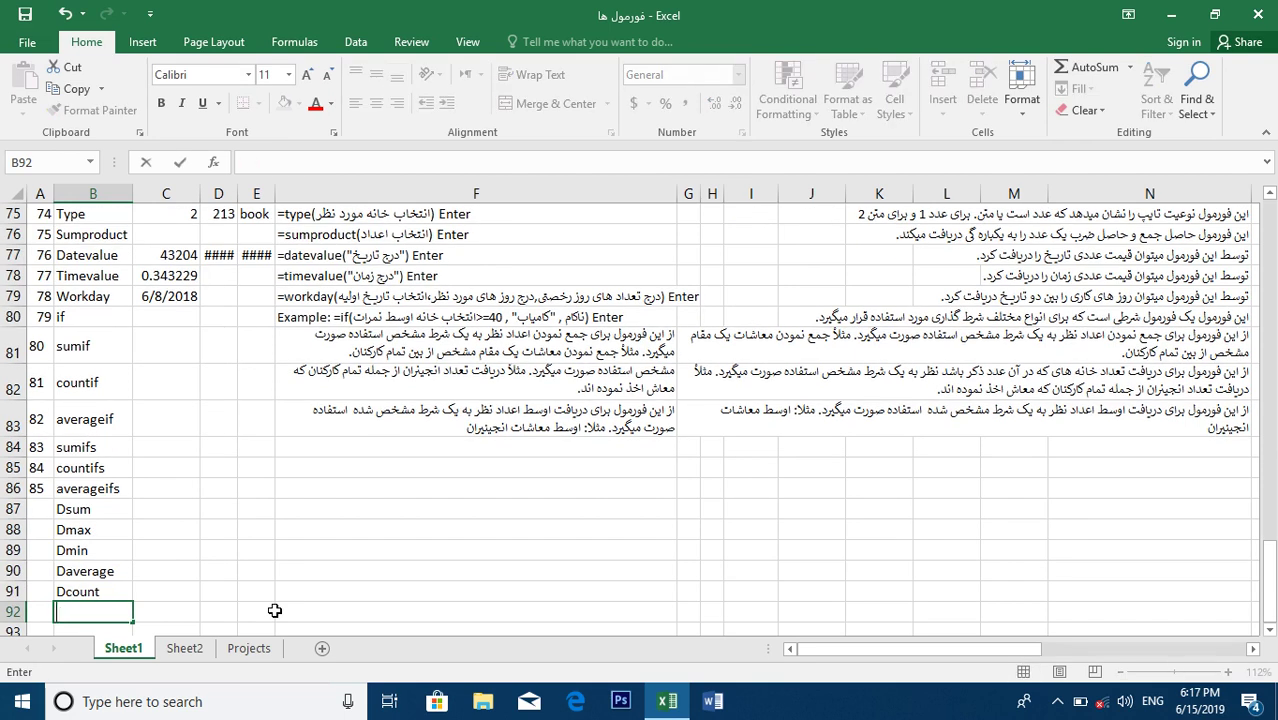
text(Dcounta)
key(Return)
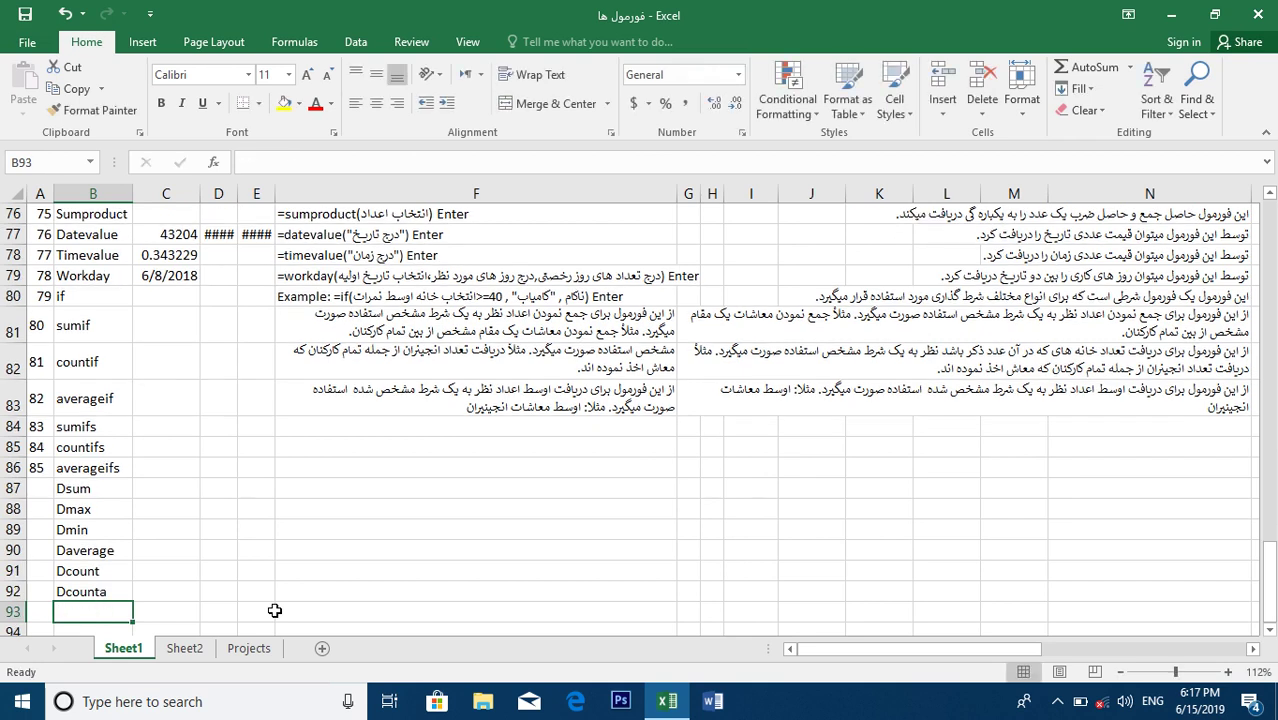
Continue the serial numbering in column A from 86 to 91 for rows 87 through 92.
click(37, 449)
drag(37, 449, 42, 594)
click(364, 561)
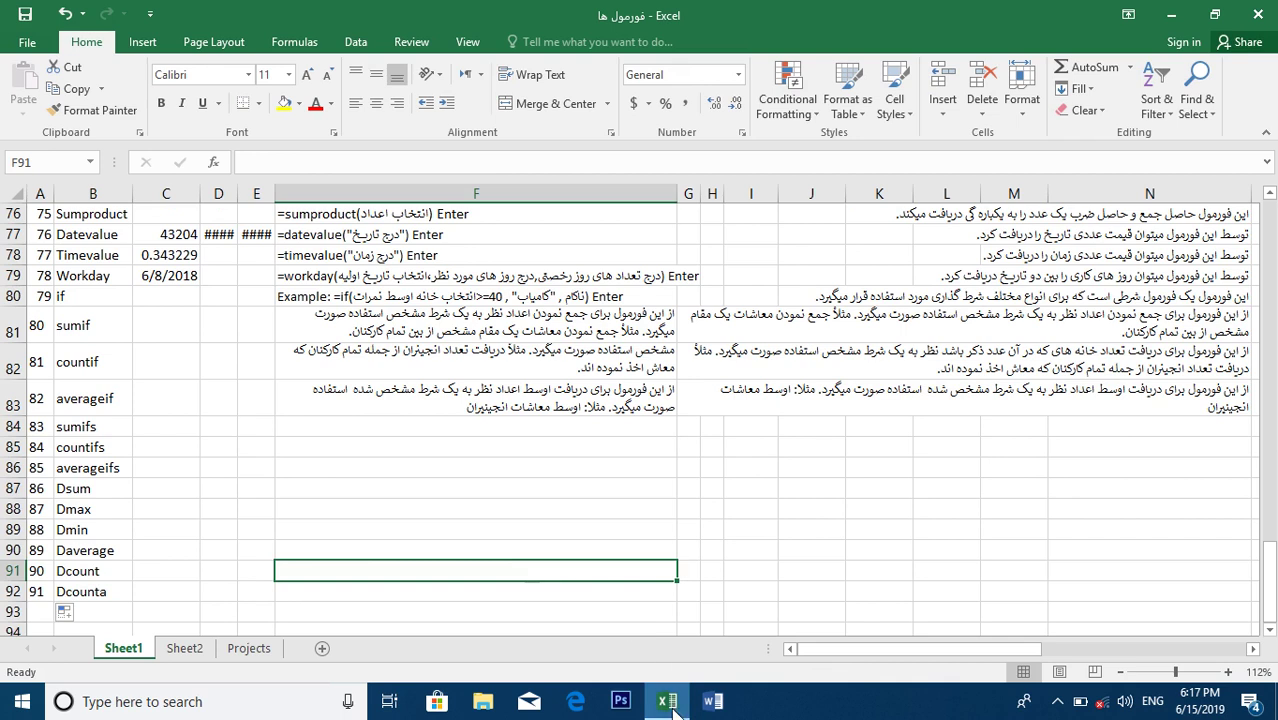
On the Projects sheet, copy the employee table in A1:E13 and paste it starting at A24.
mouse_move(660, 708)
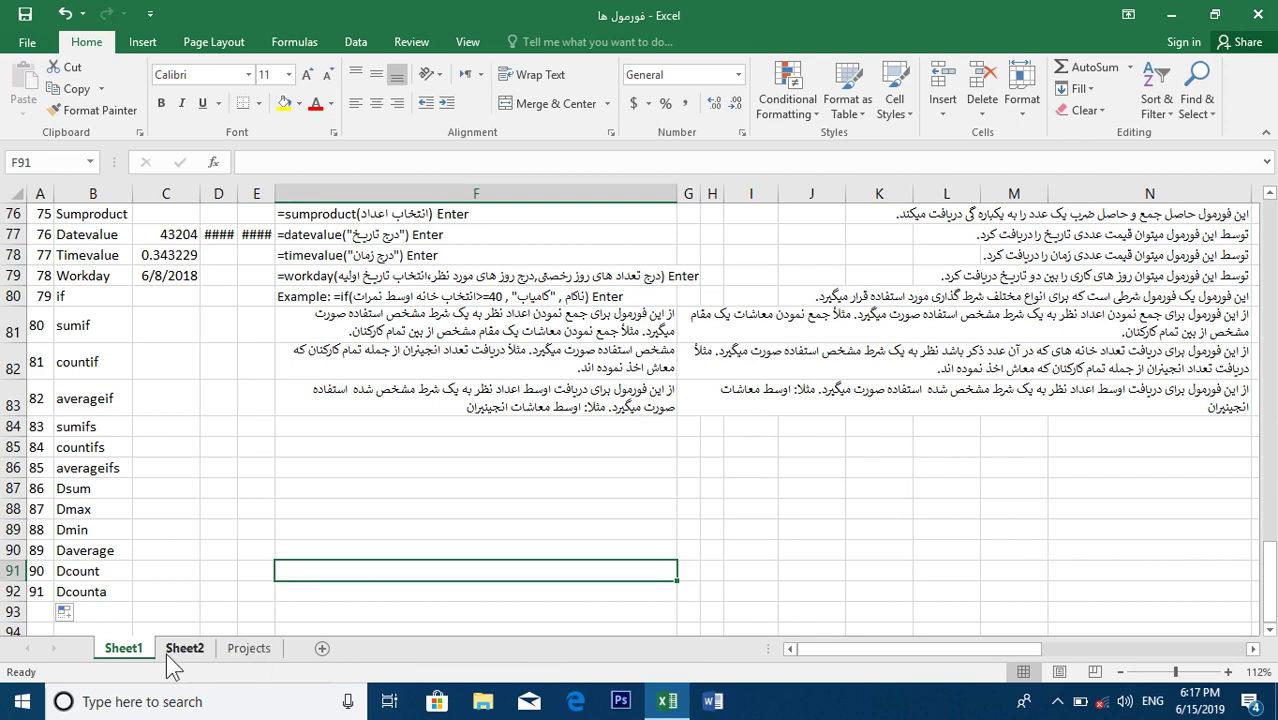
click(252, 652)
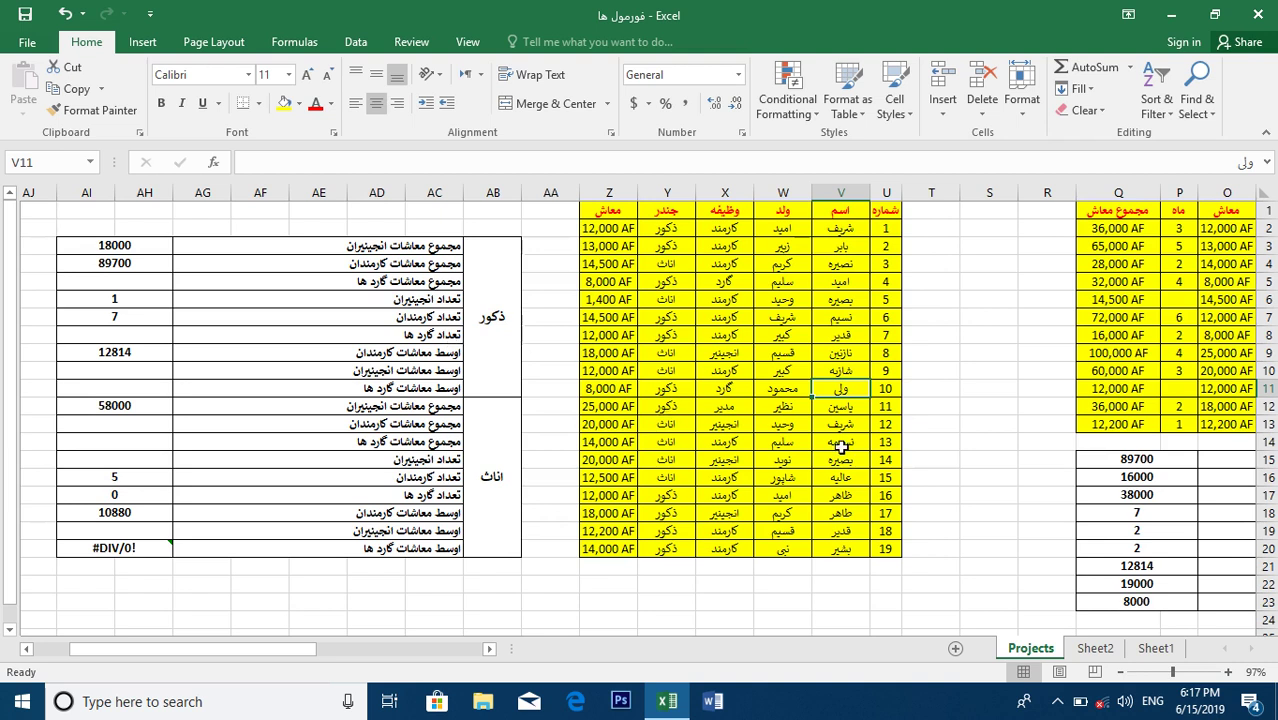
drag(950, 352, 1266, 300)
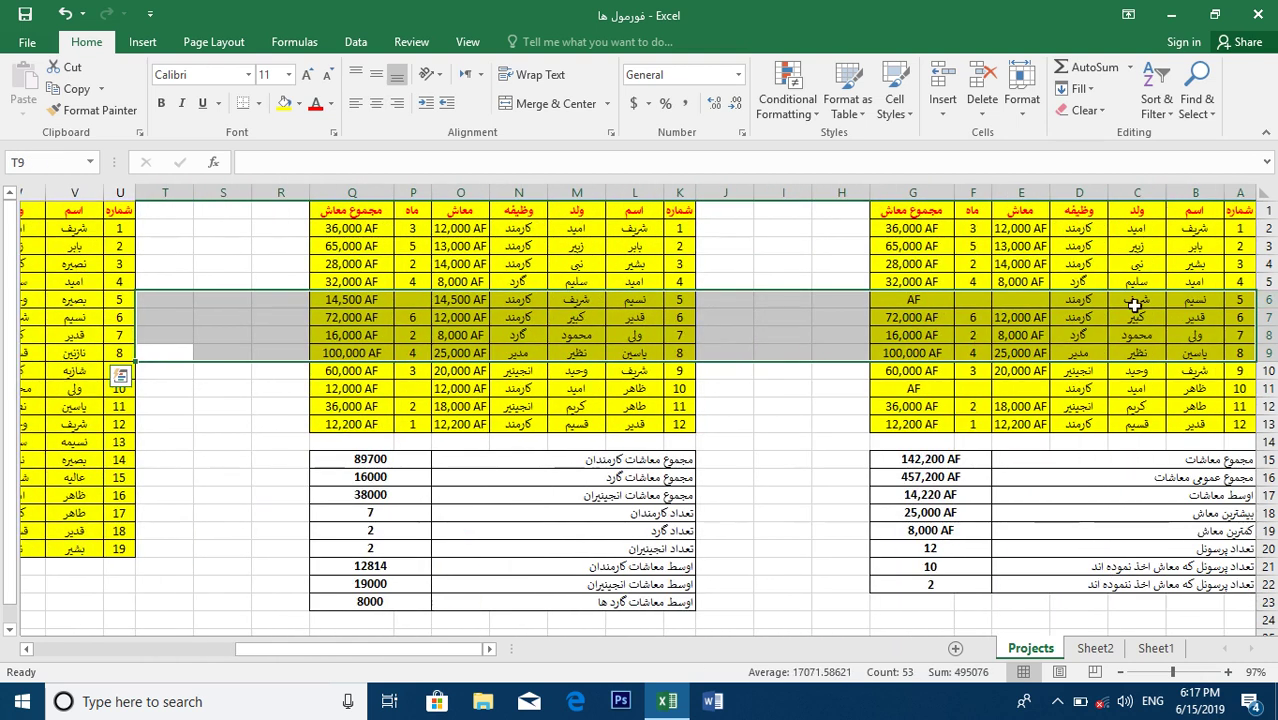
click(785, 387)
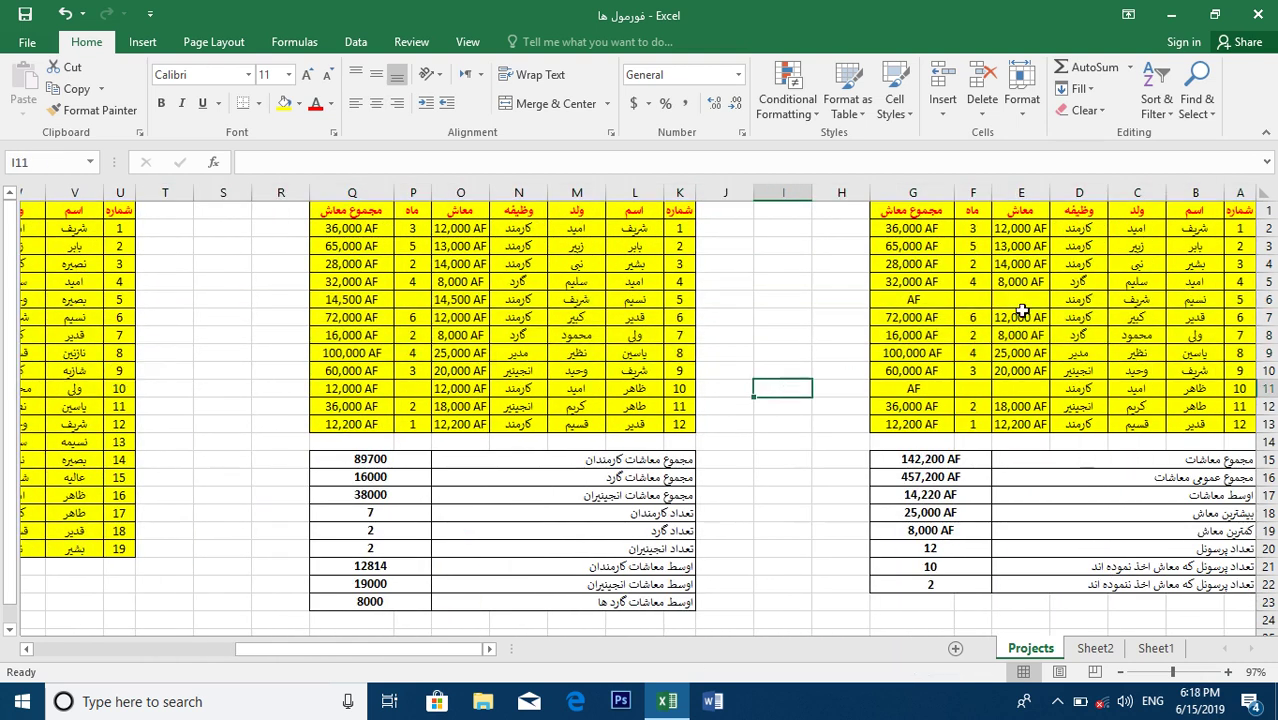
drag(1015, 212, 1250, 425)
click(80, 90)
click(1245, 620)
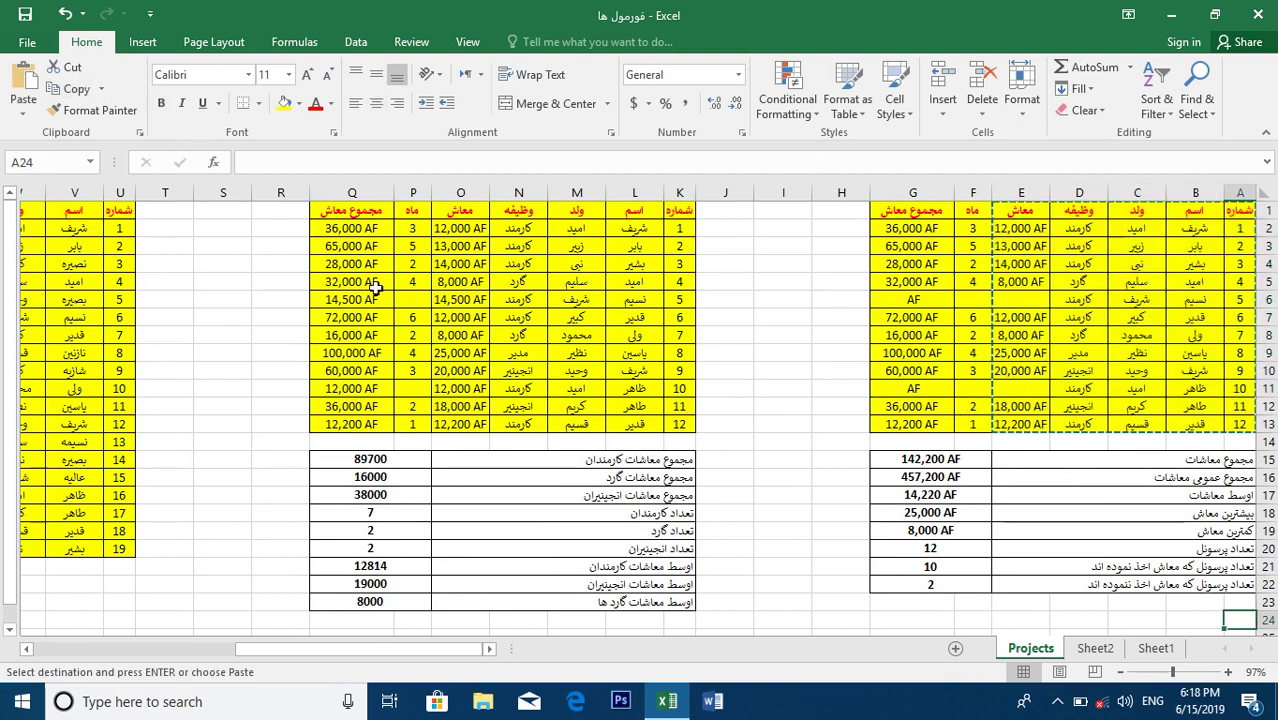
click(23, 85)
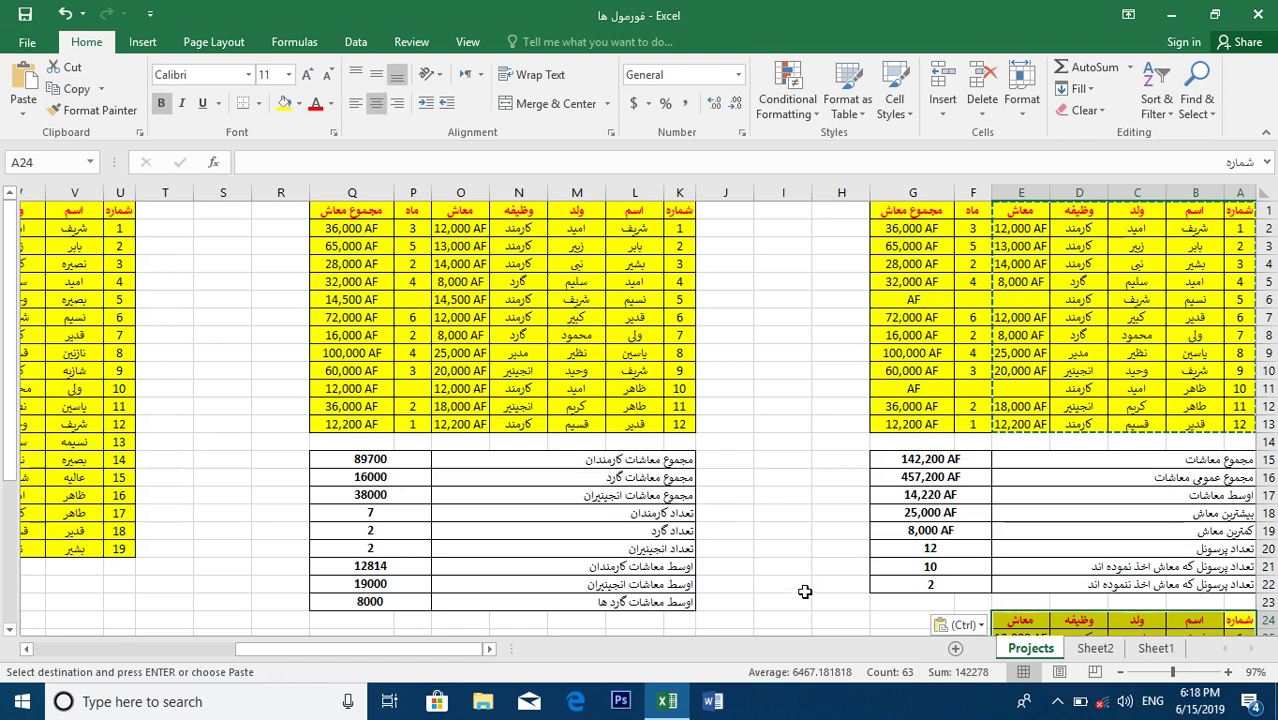
Copy the salary summary block A15:G22 and paste it starting at A38, below the copied employee table.
drag(1086, 518, 1129, 485)
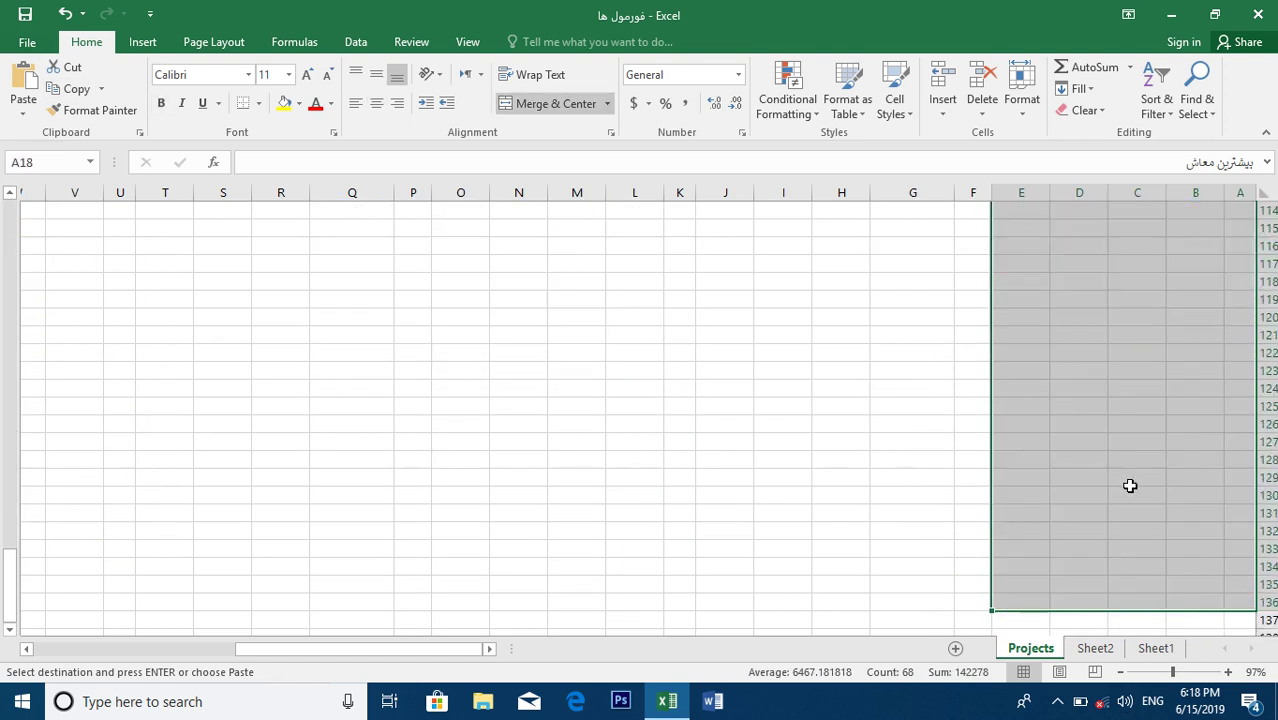
click(1101, 385)
drag(12, 585, 6, 284)
drag(1238, 210, 940, 332)
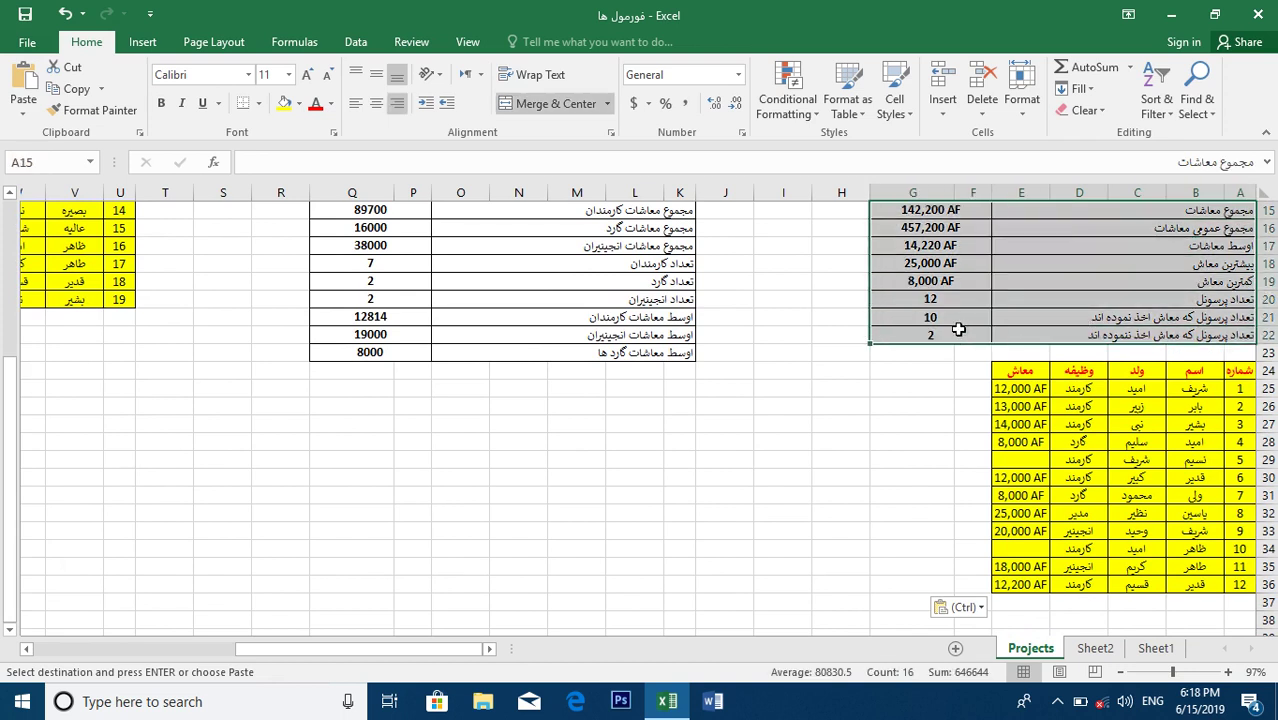
key(Return)
click(662, 400)
key(ctrl+c)
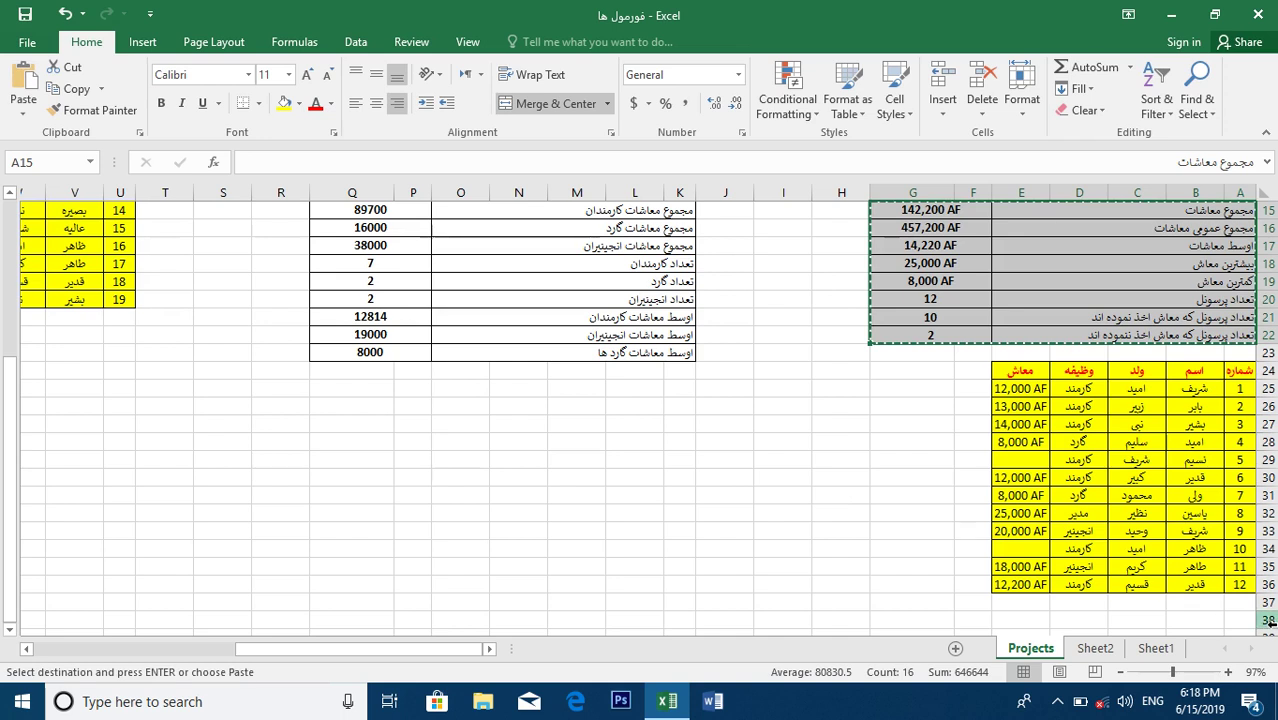
click(1237, 620)
key(Return)
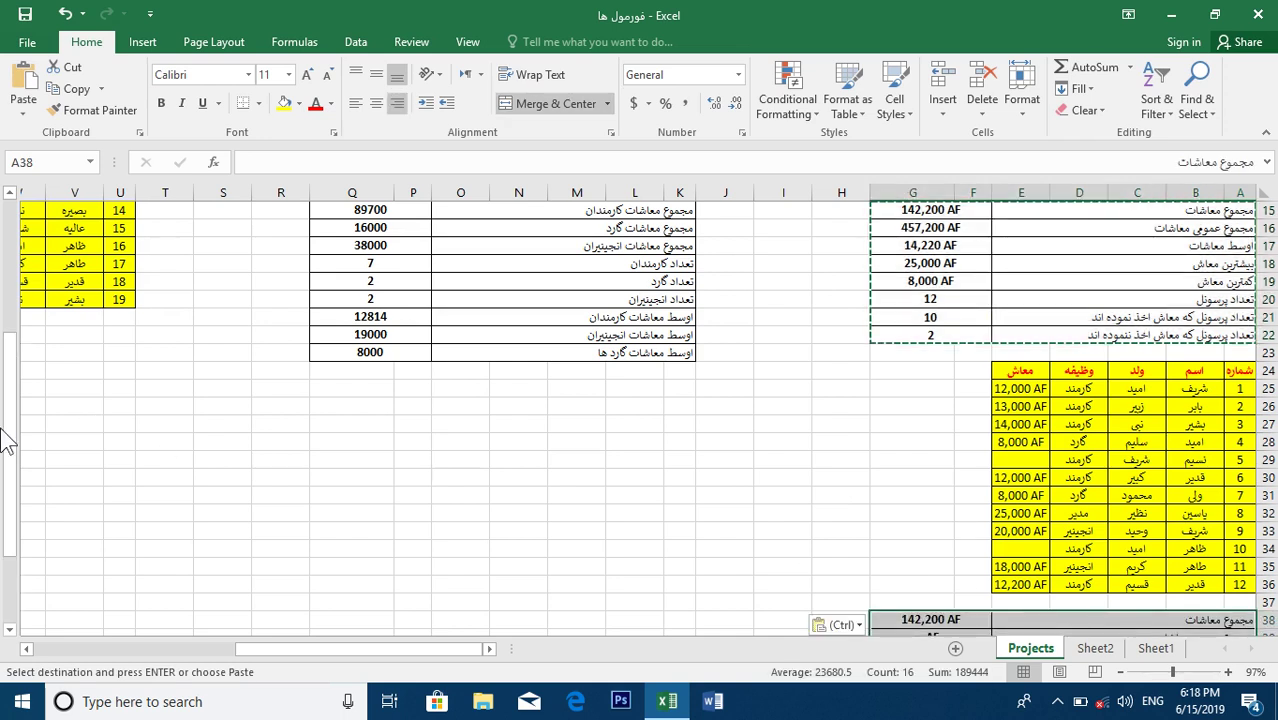
Try inserting a blank row at row 37 above the pasted summary block, and undo the insertion.
drag(9, 455, 8, 605)
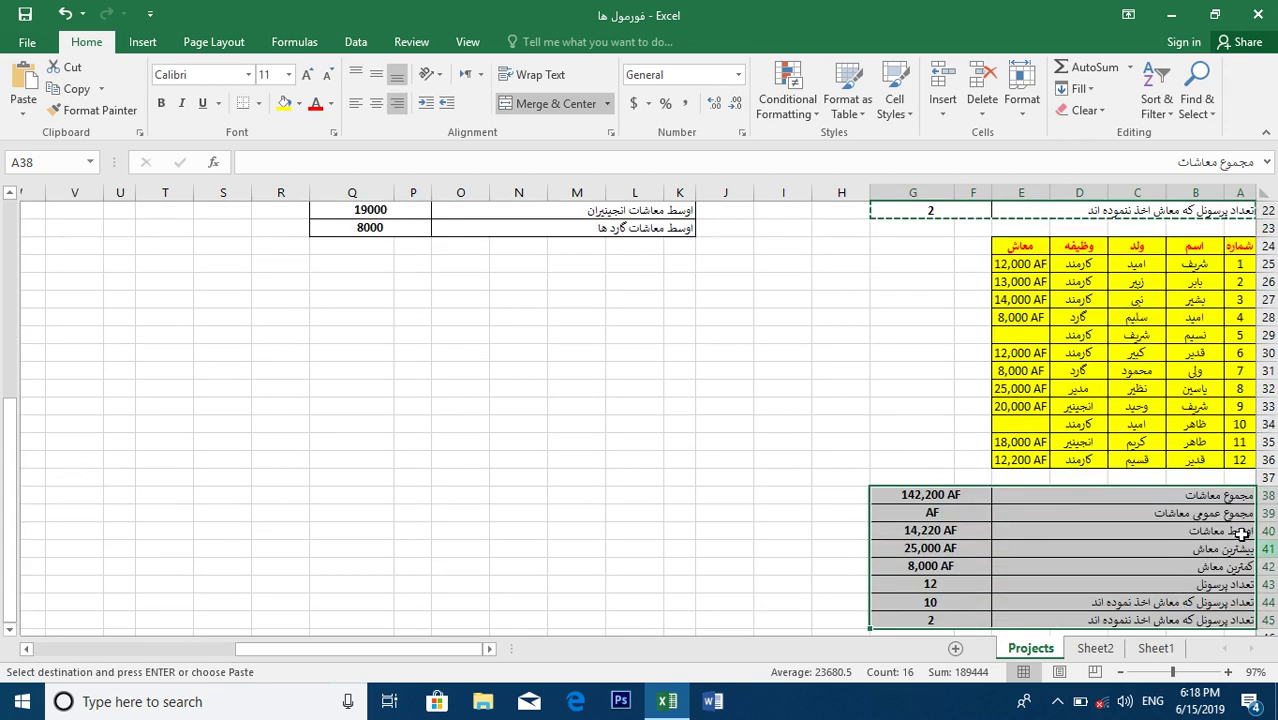
click(1226, 494)
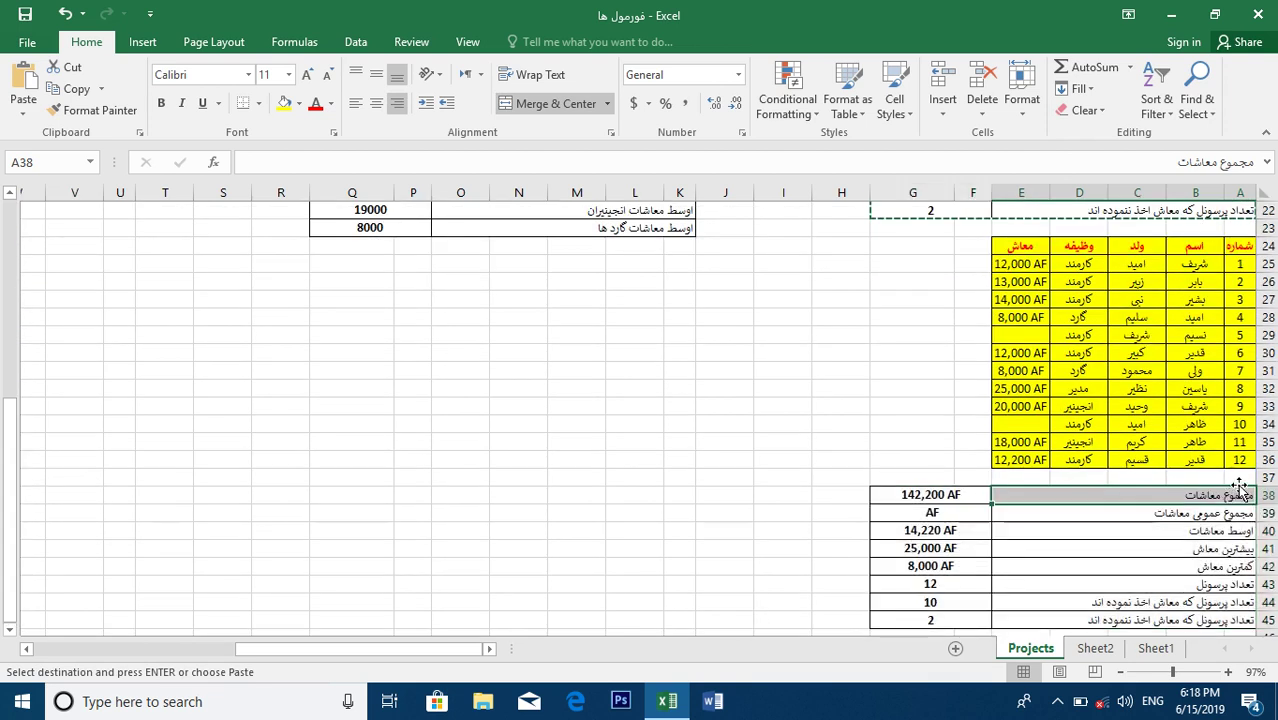
right_click(1240, 477)
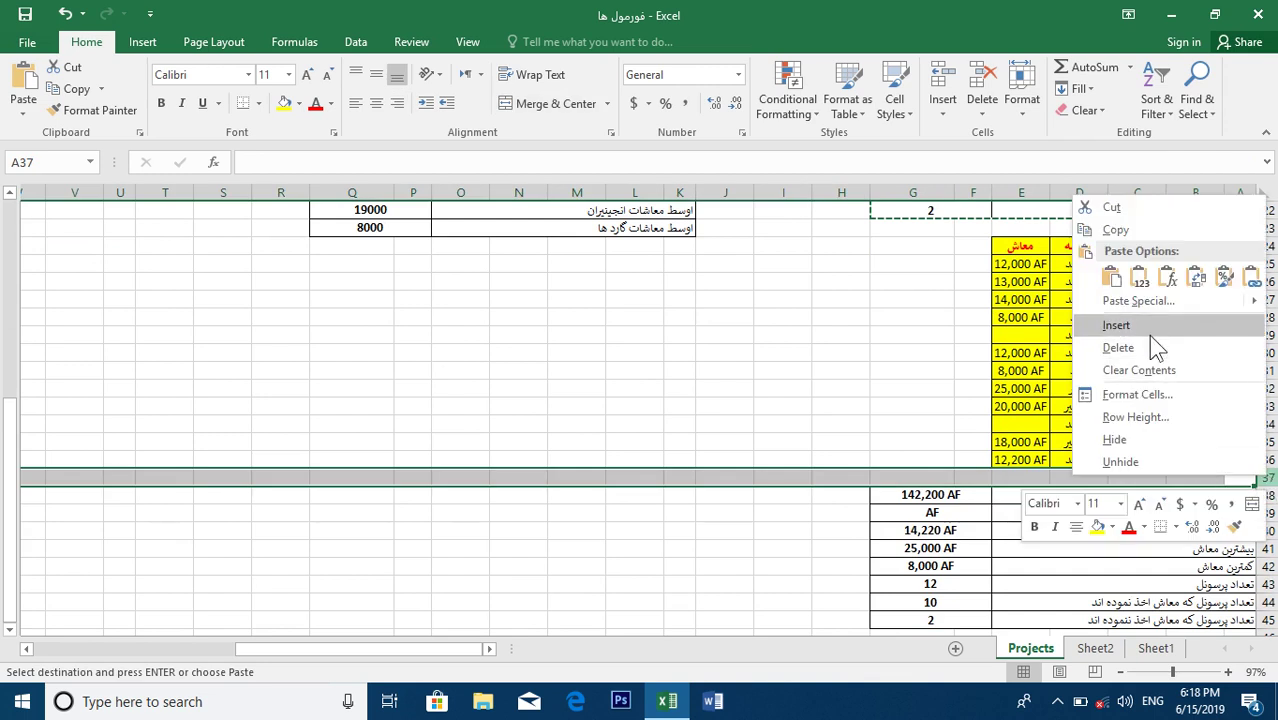
click(1148, 334)
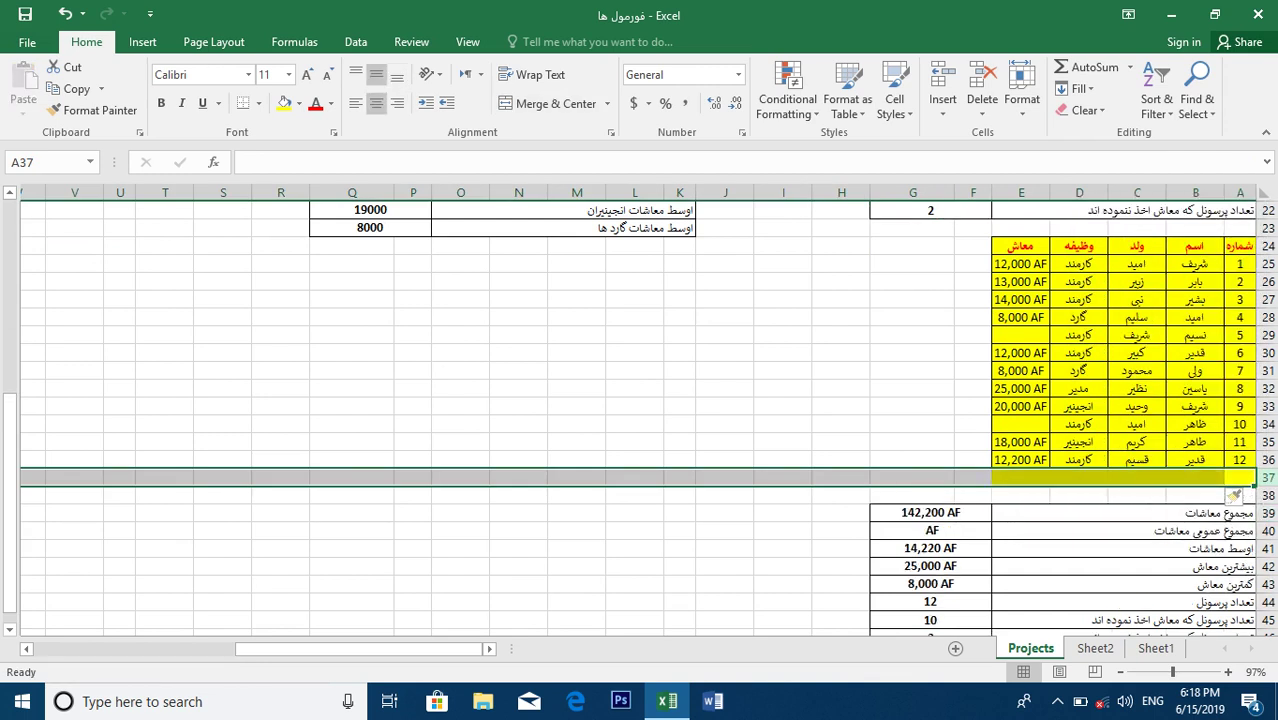
key(ctrl+z)
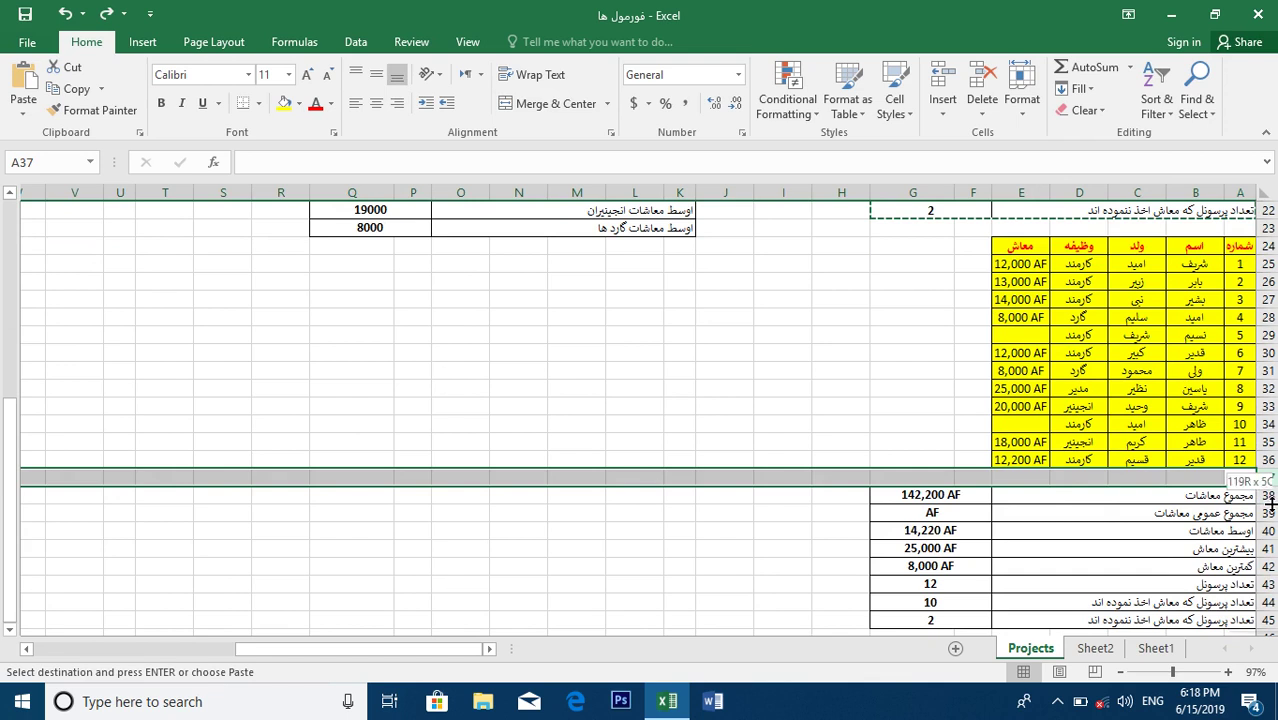
Insert two blank rows at row 38, directly above the pasted summary block.
click(1268, 496)
right_click(1268, 496)
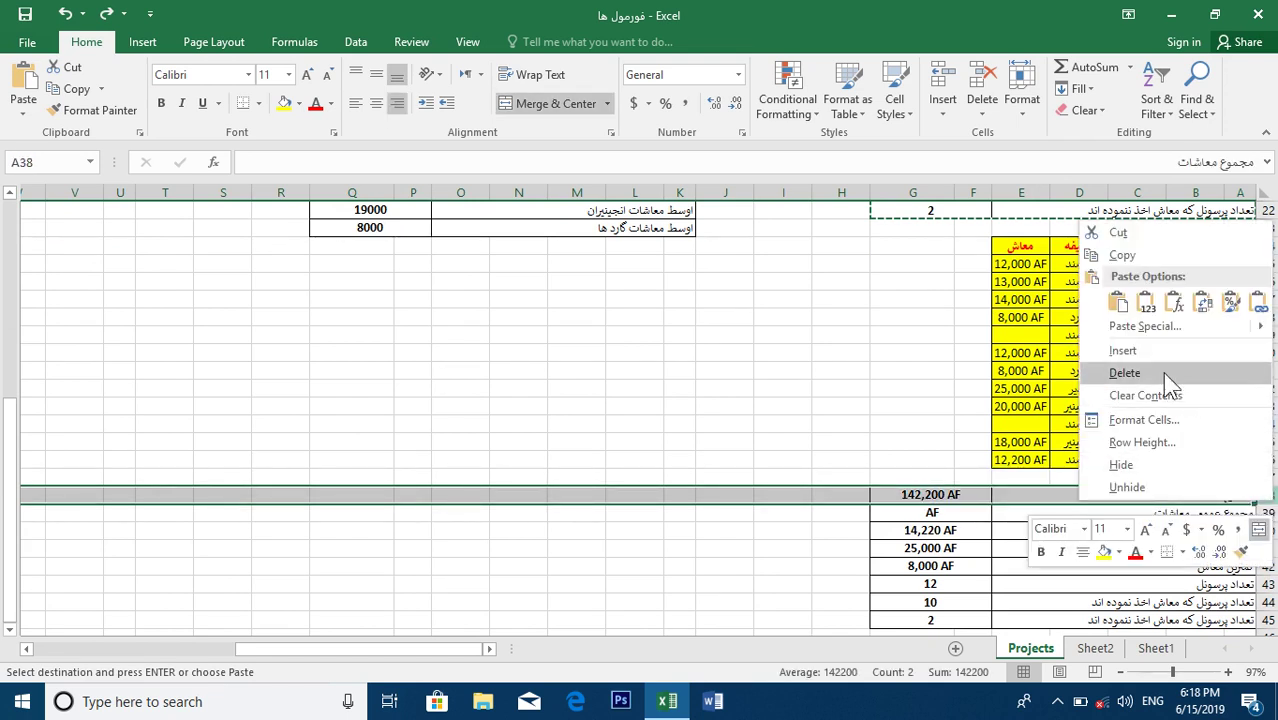
key(Escape)
key(ctrl+y)
right_click(1267, 496)
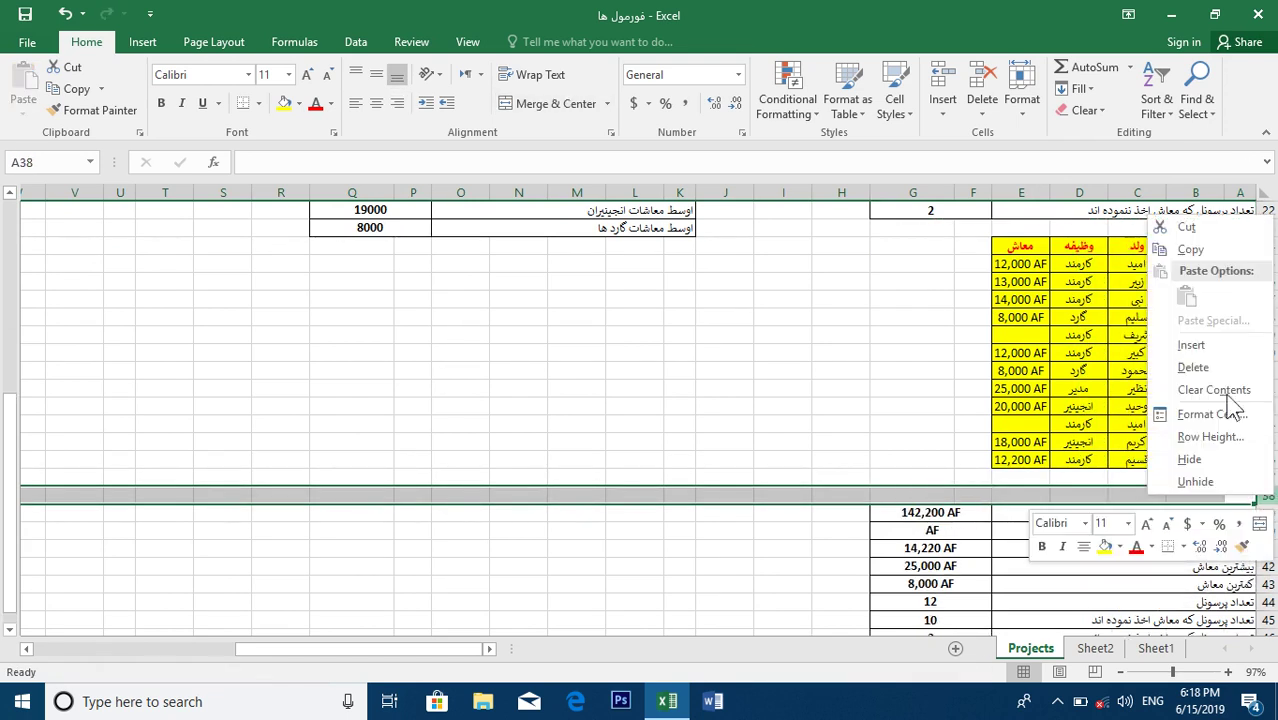
click(1212, 346)
Merge A38:G39 across row by row and give it all borders plus a thick outside border.
drag(1236, 496, 897, 512)
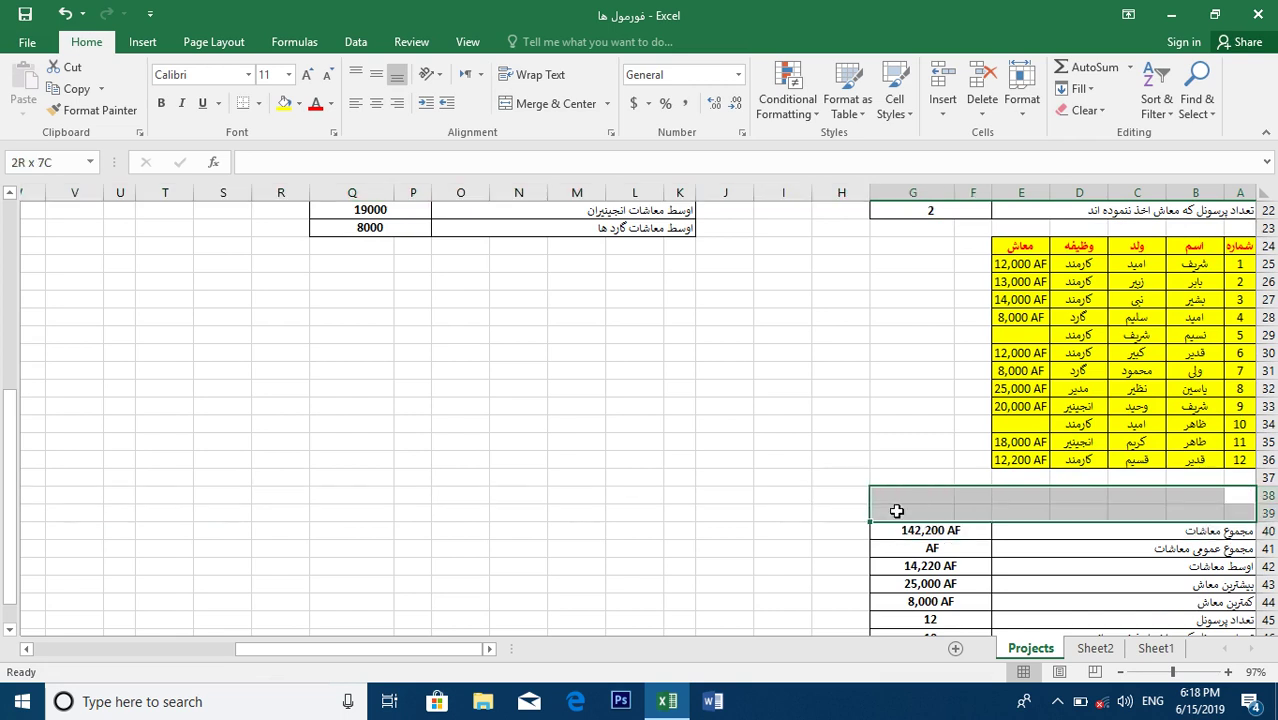
click(606, 104)
click(555, 172)
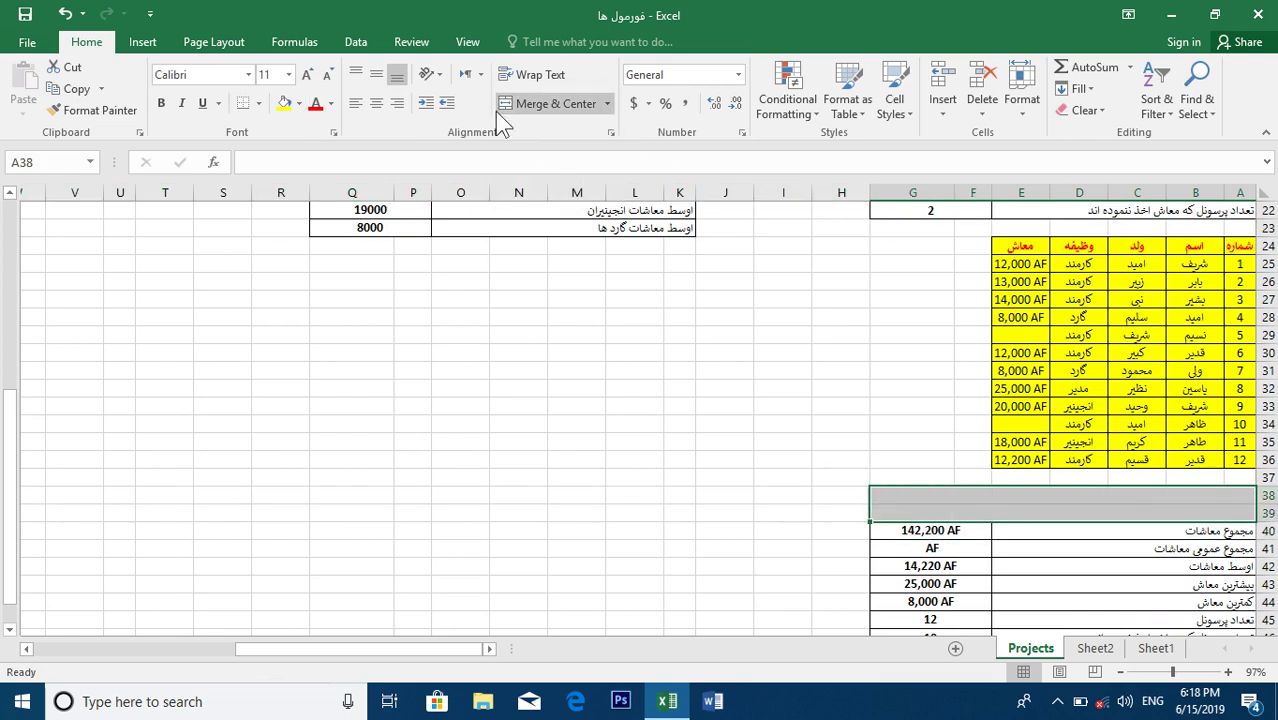
click(258, 103)
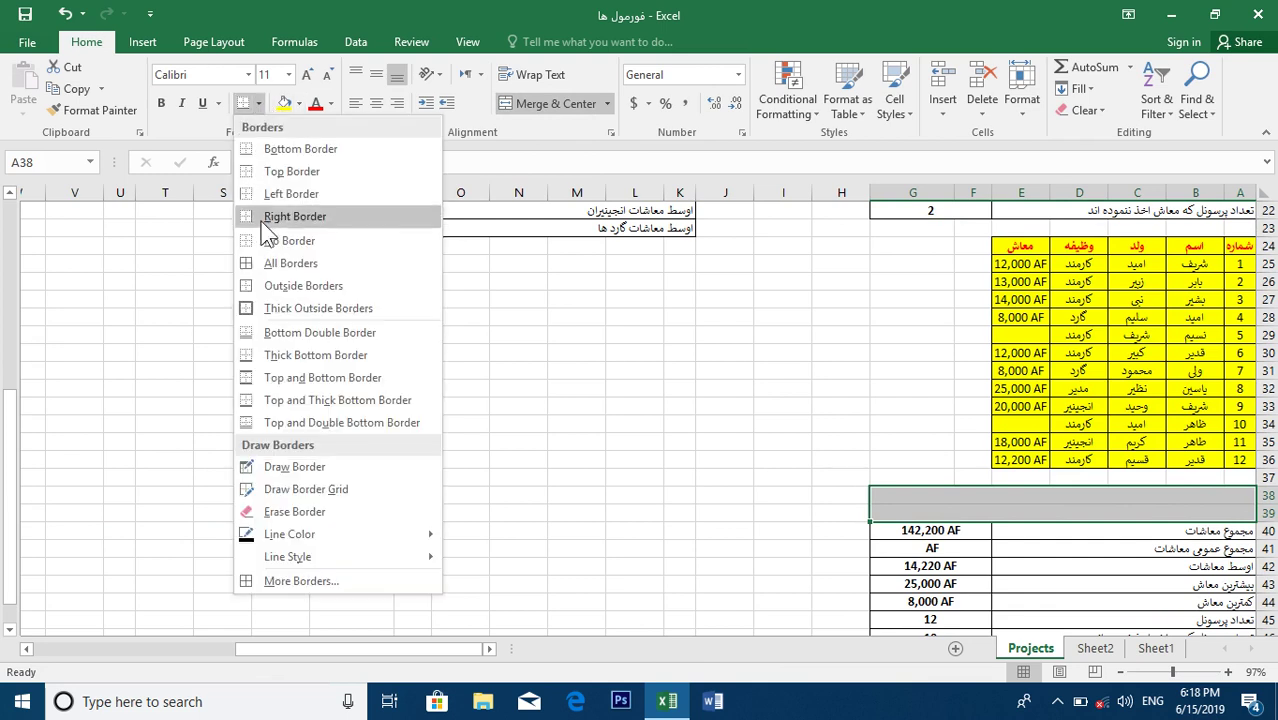
click(270, 264)
click(258, 103)
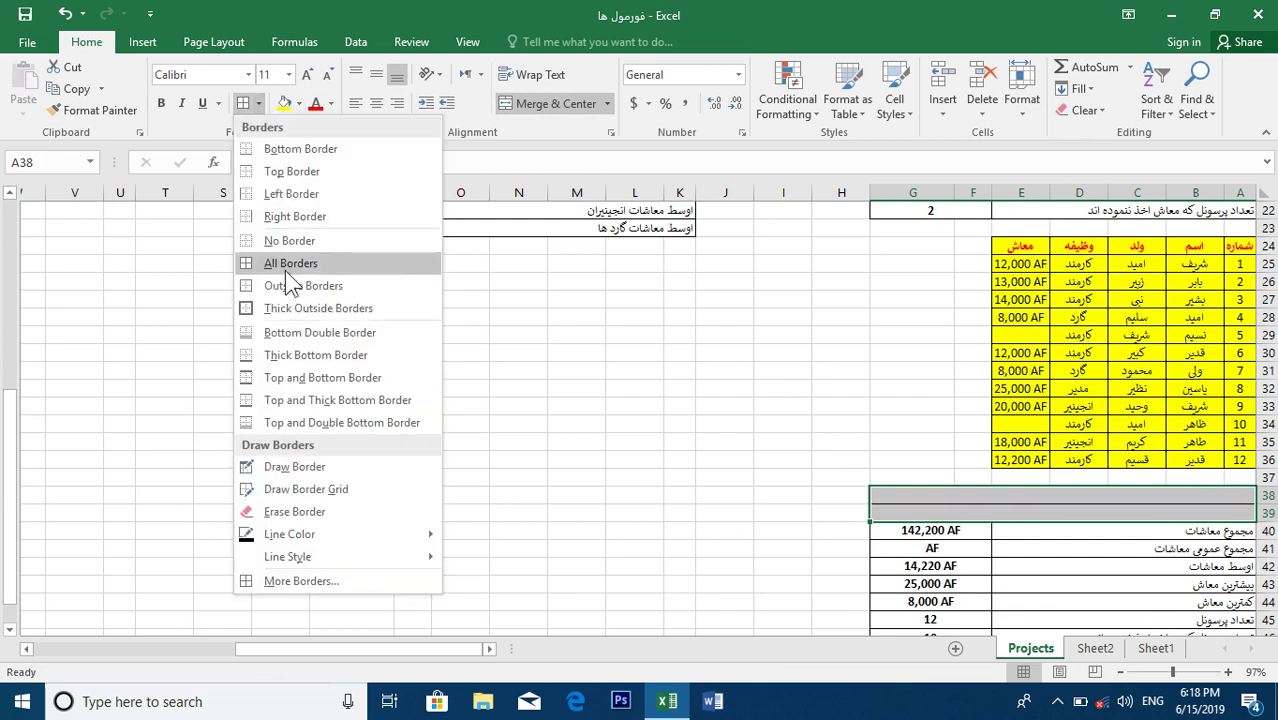
click(300, 308)
click(885, 424)
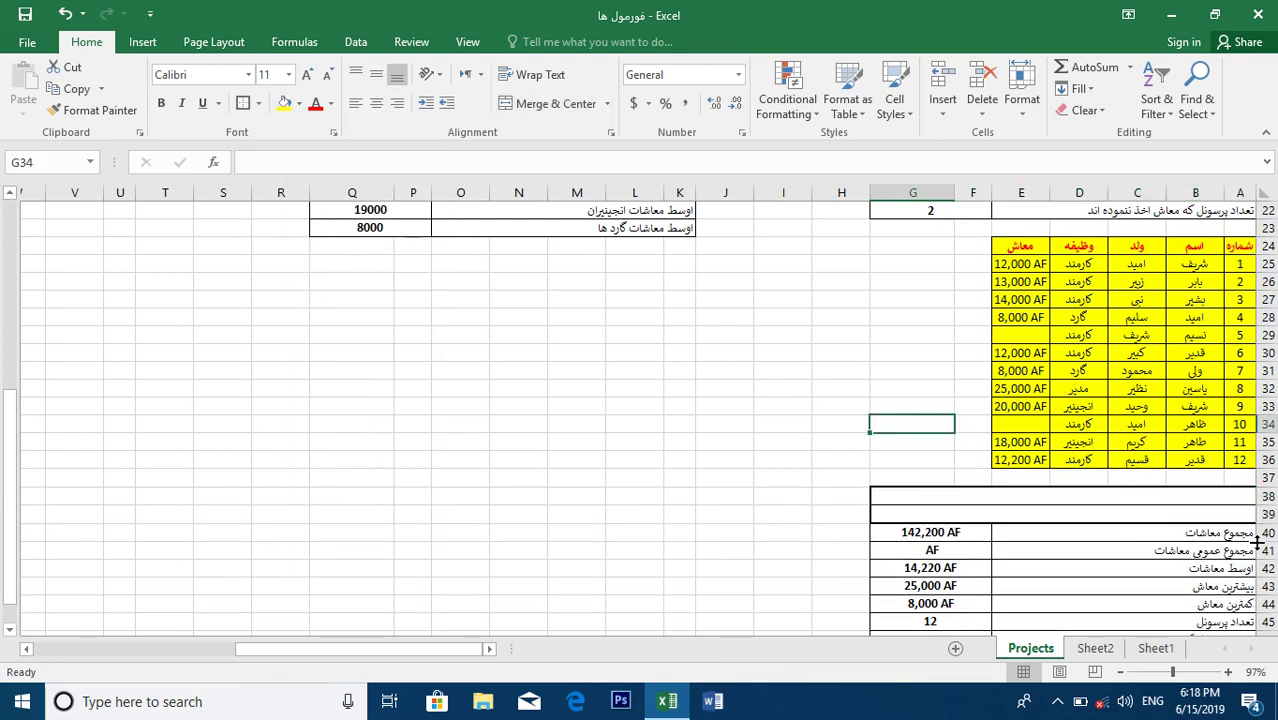
Clear the labels and formulas from the pasted summary block in A40:G47, keeping its borders.
drag(1200, 530, 1151, 568)
key(Delete)
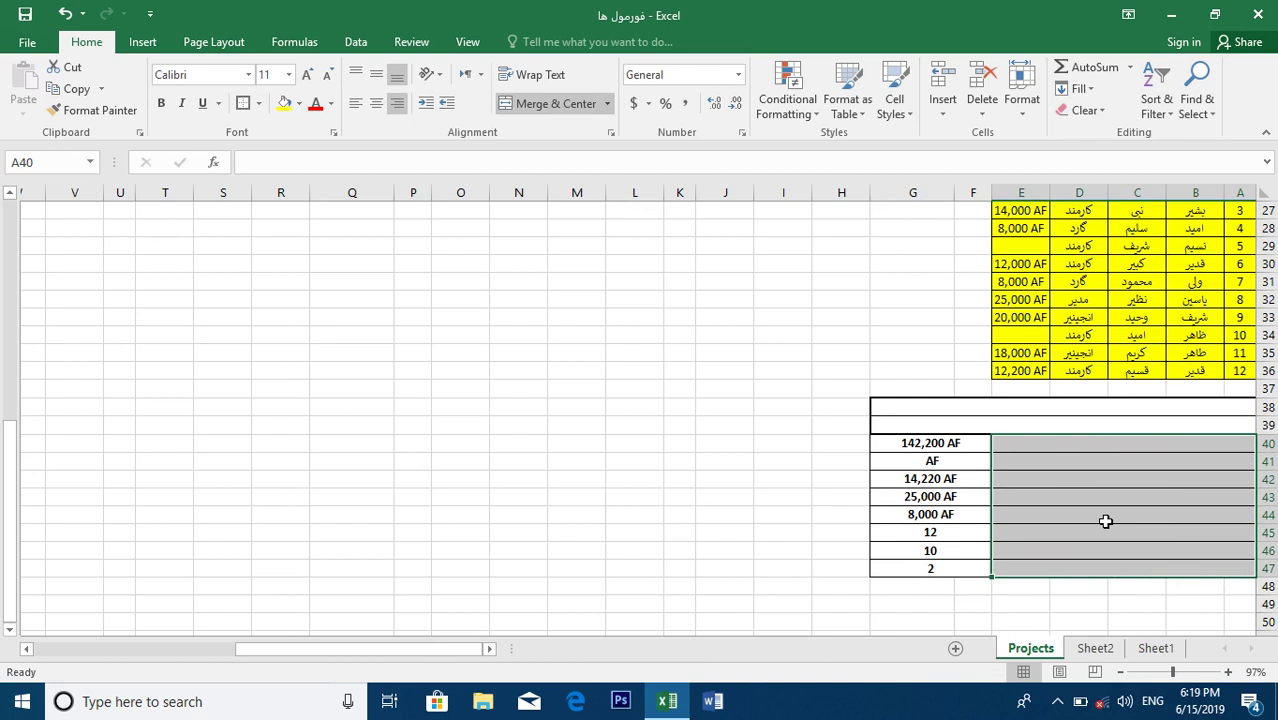
drag(970, 443, 947, 569)
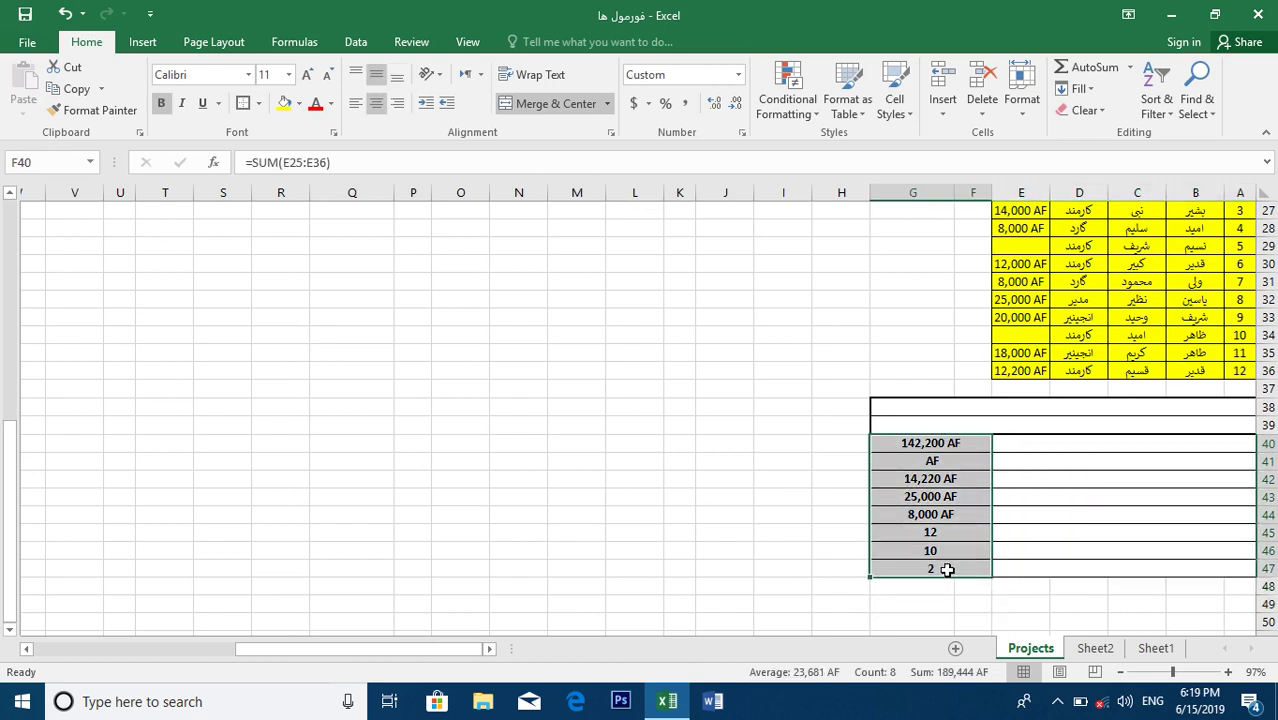
key(Delete)
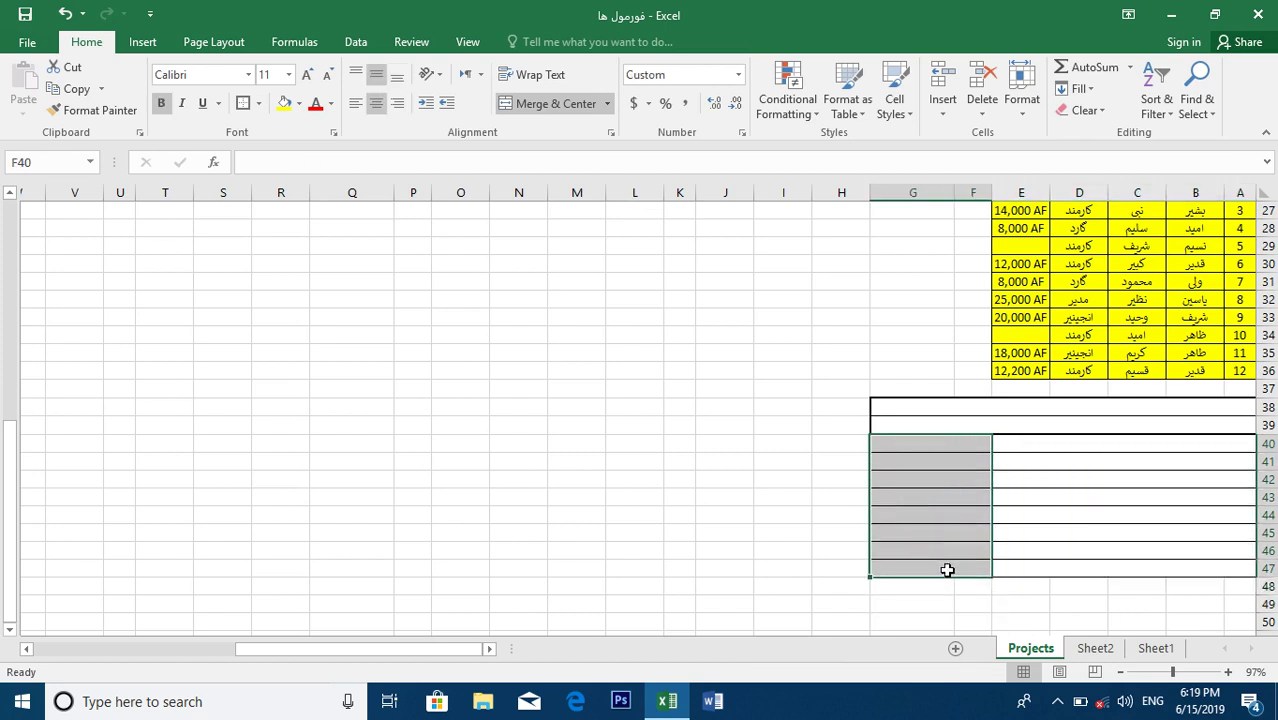
Enter the Dari labels "مجموع معاشات" in A40 and "اوسط معاشات" in A41.
click(1223, 438)
text(l)
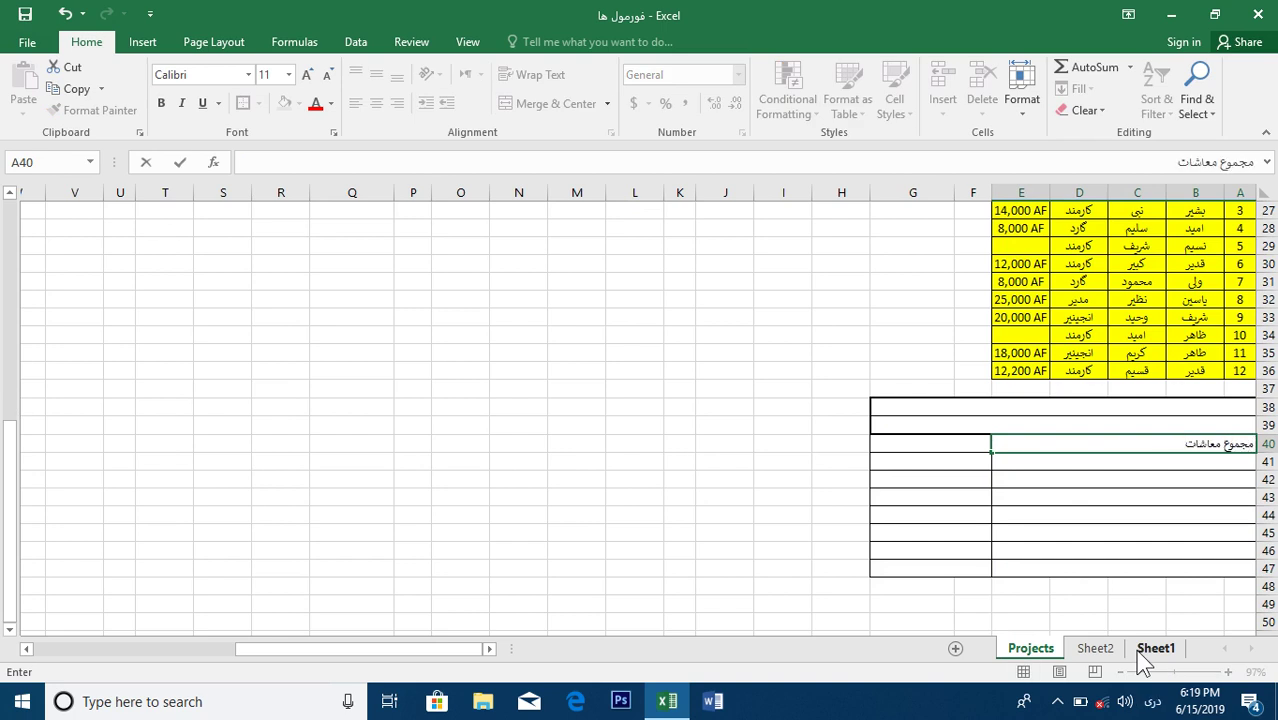
key(Return)
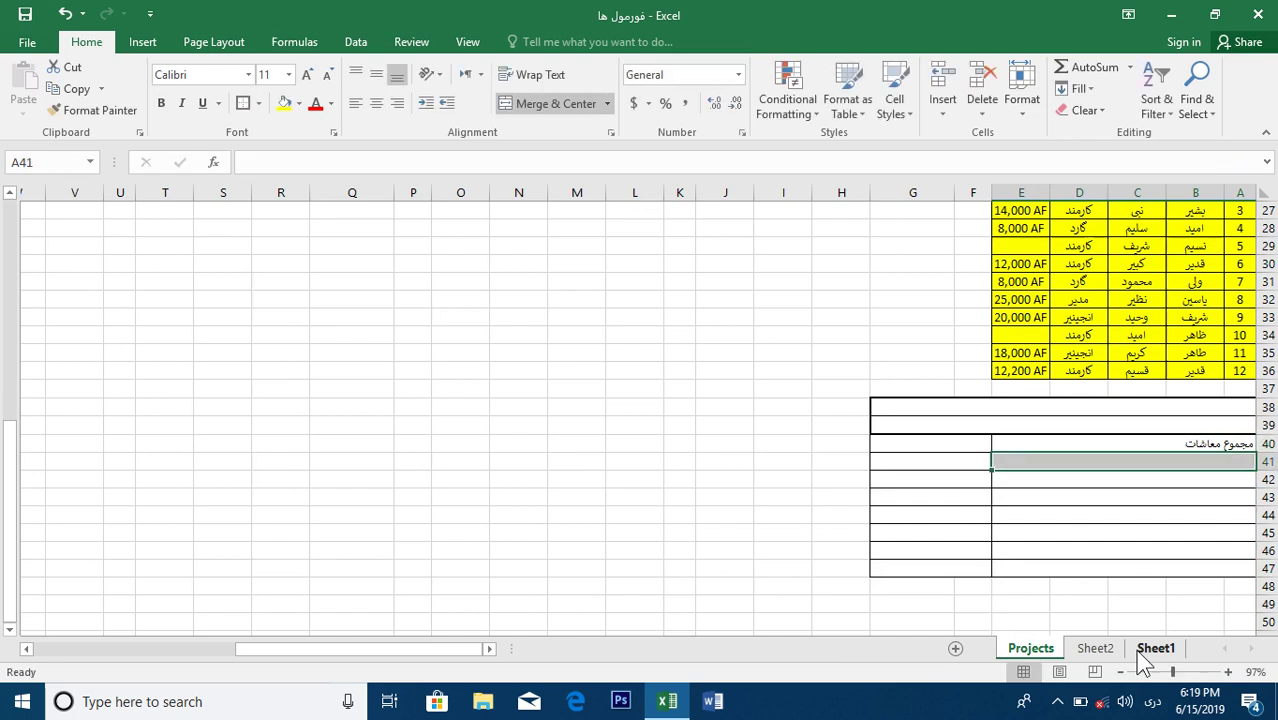
text(وسط معاشات)
key(Return)
Enter the Dari labels "بلندترین معاش" in A42 and "پاین ترین معاش" in A43.
text(بلن)
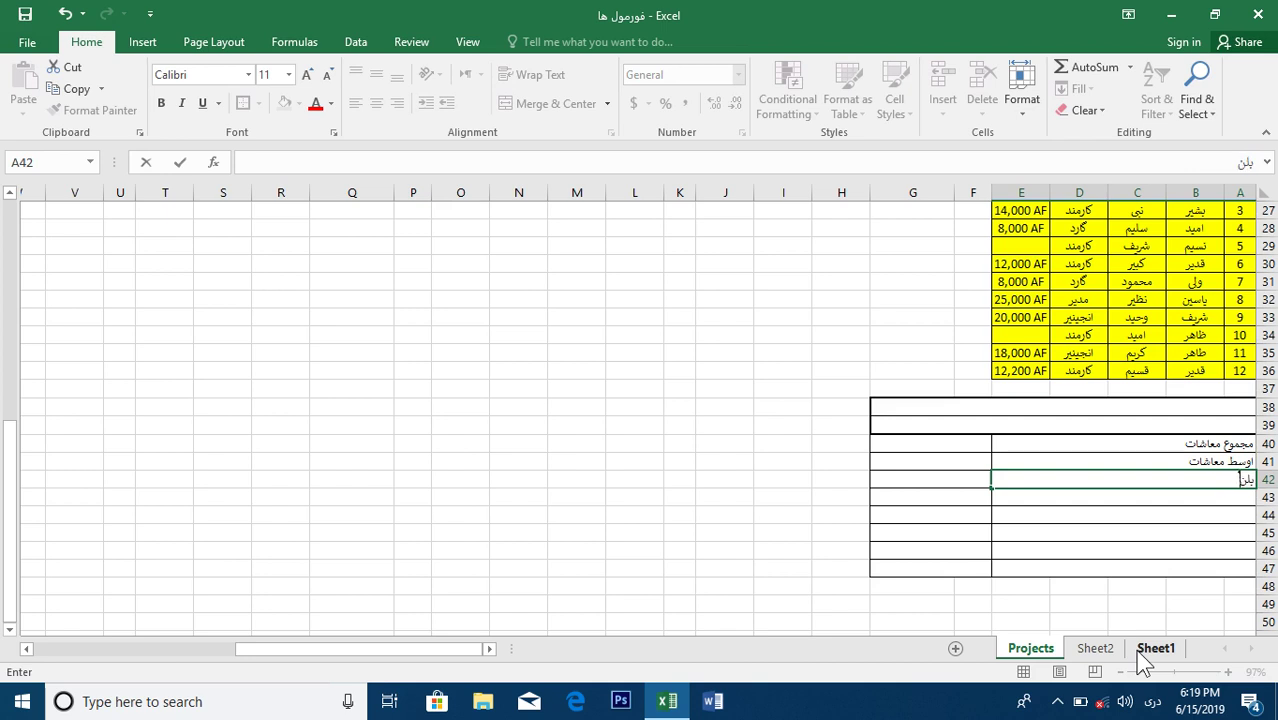
text(دترین معاش)
key(Return)
text(پا)
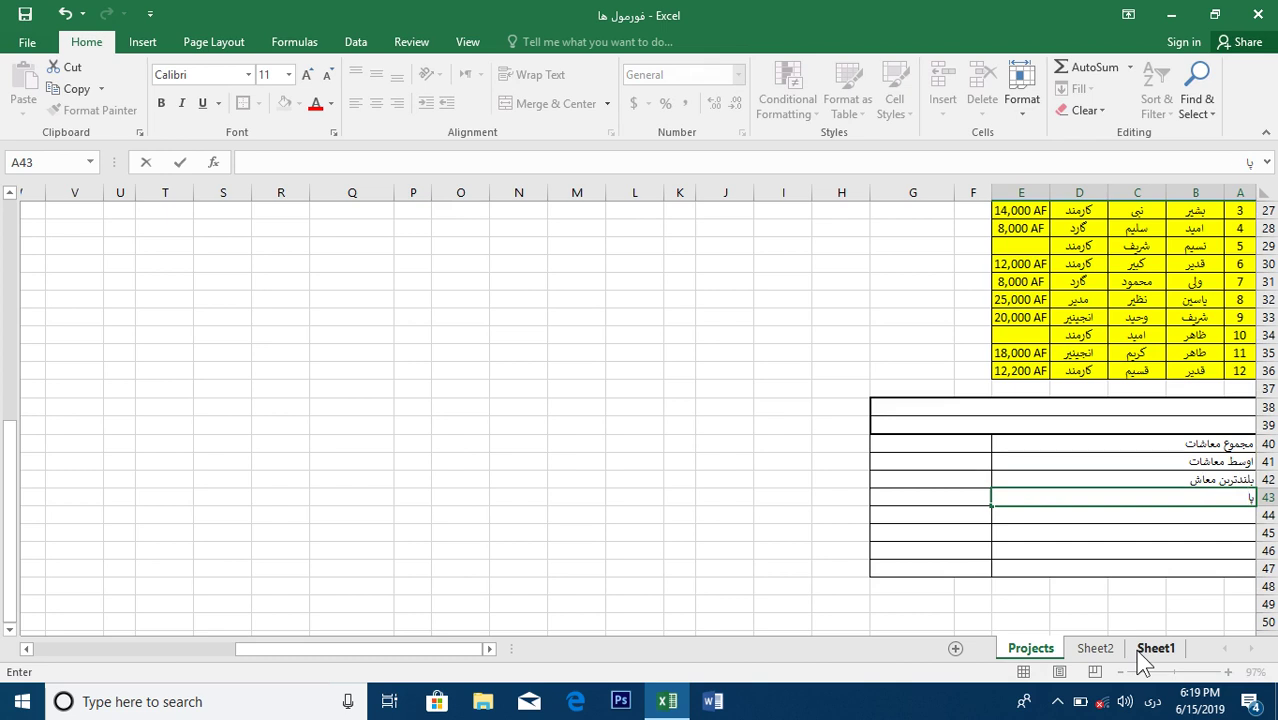
text(یین ترین معاش)
key(Return)
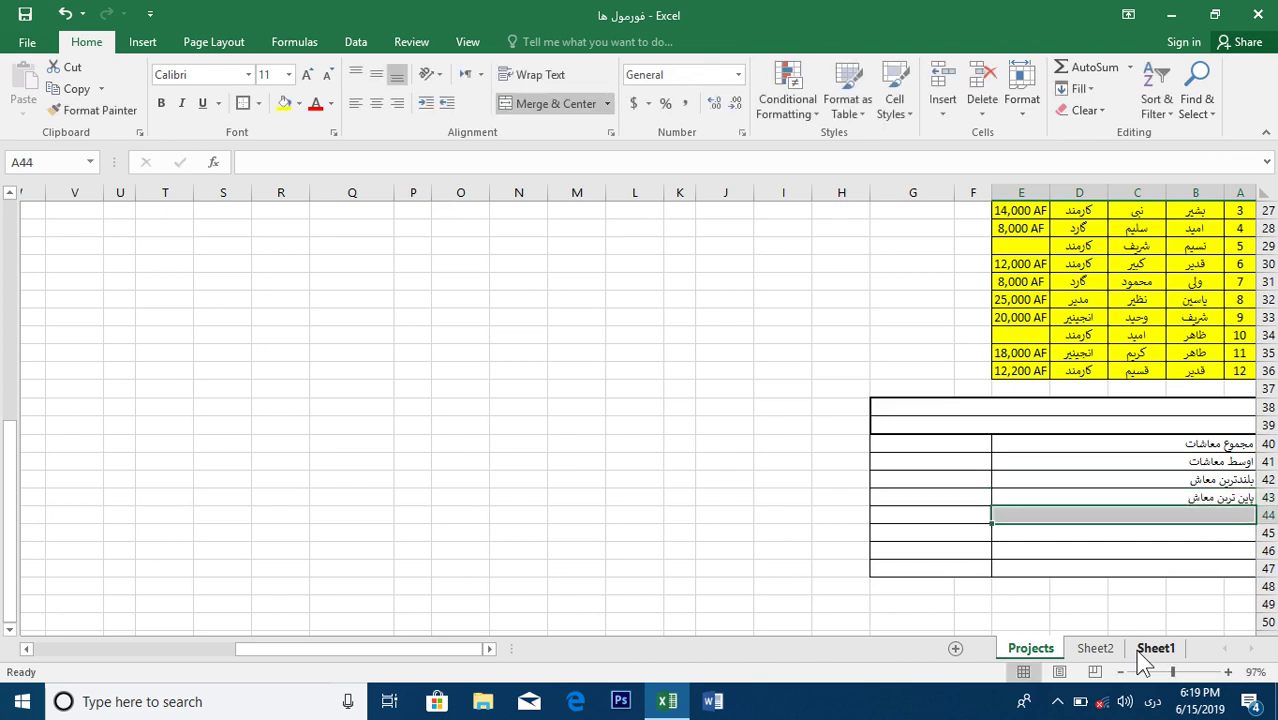
Enter the Dari label "تعداد پرسونل کاری" in A44.
text(تعداد پر)
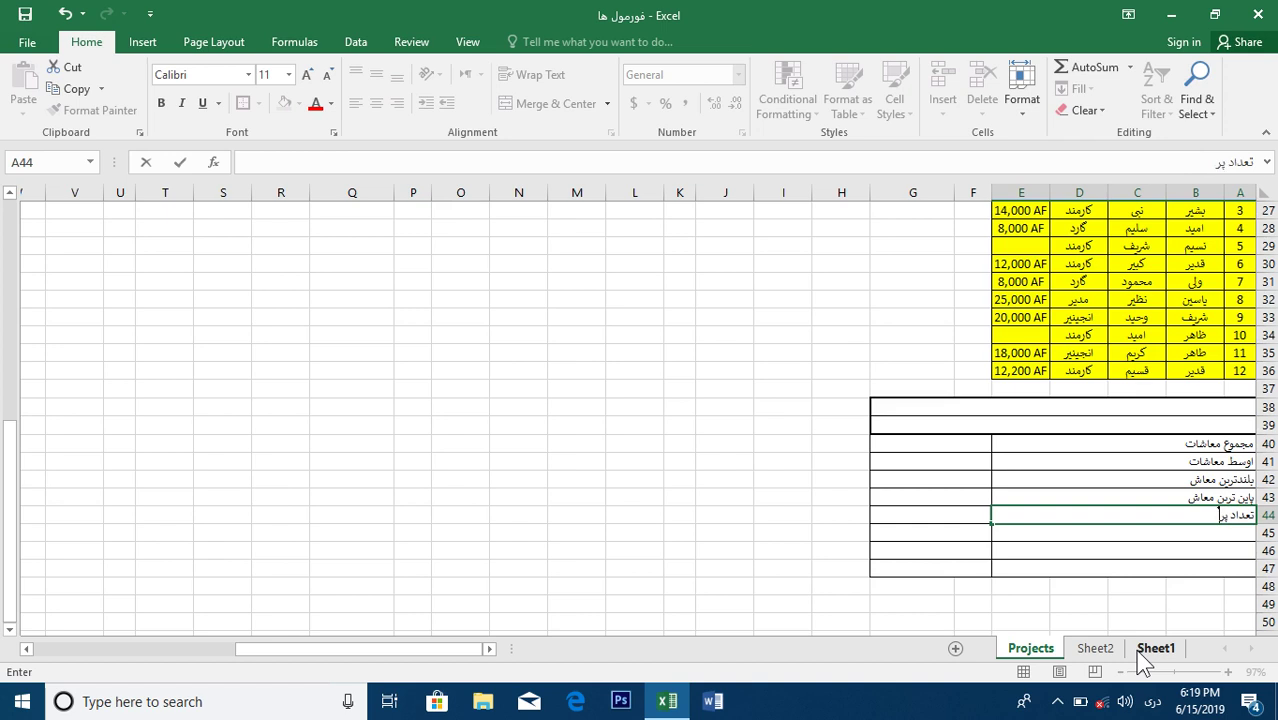
key(BackSpace)
key(BackSpace)
key(BackSpace)
click(1181, 552)
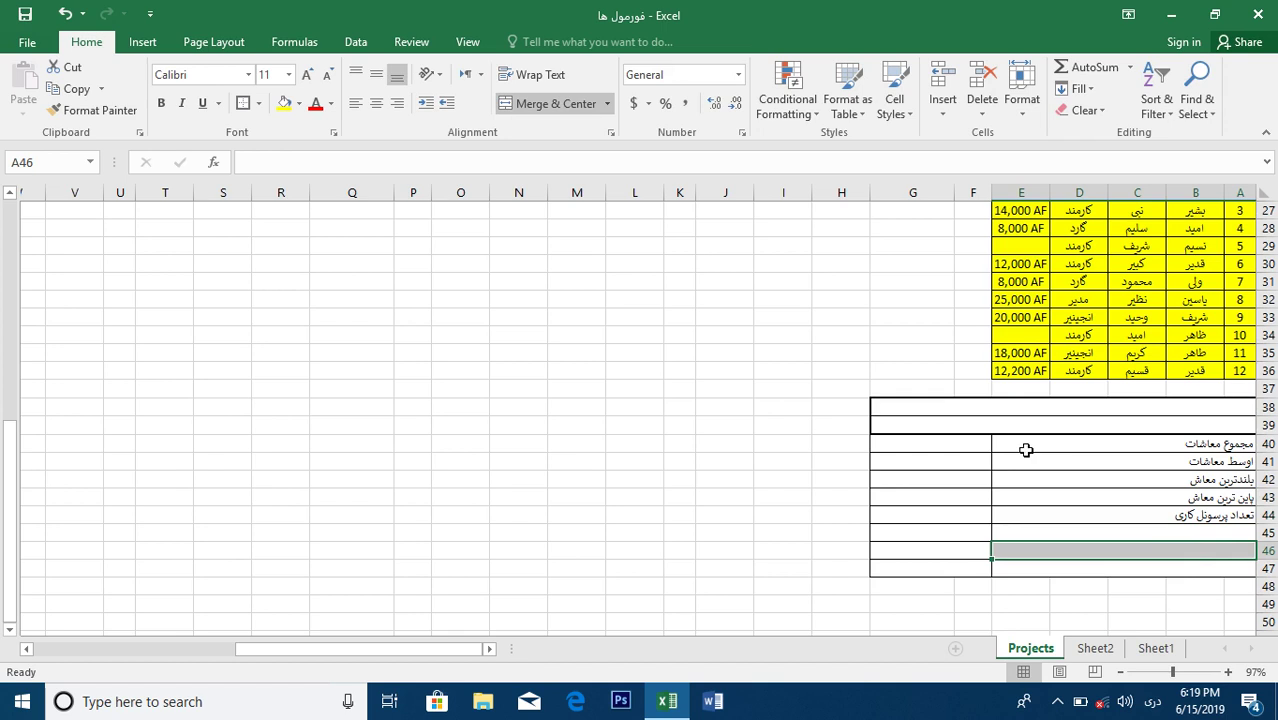
Try deleting the unused summary rows 45 to 47, and undo that deletion.
scroll(1026, 450, up, 3)
click(1265, 588)
drag(1265, 588, 1266, 595)
right_click(1267, 596)
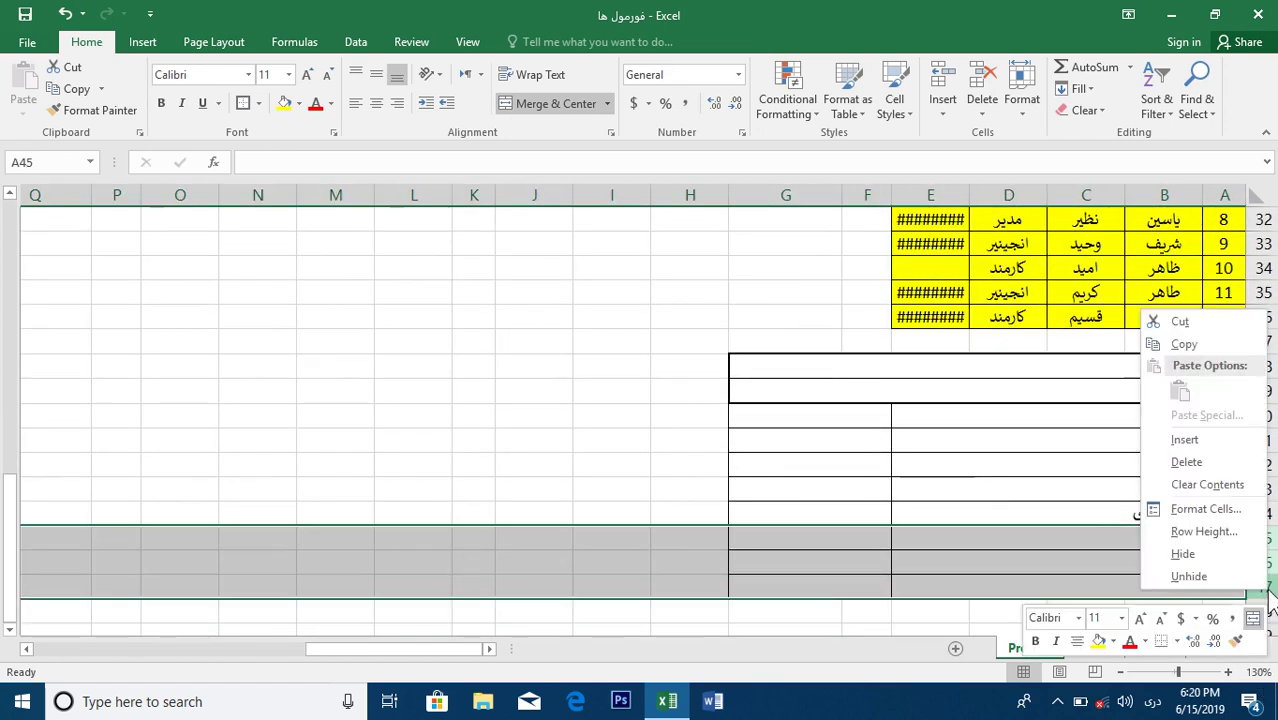
click(1196, 462)
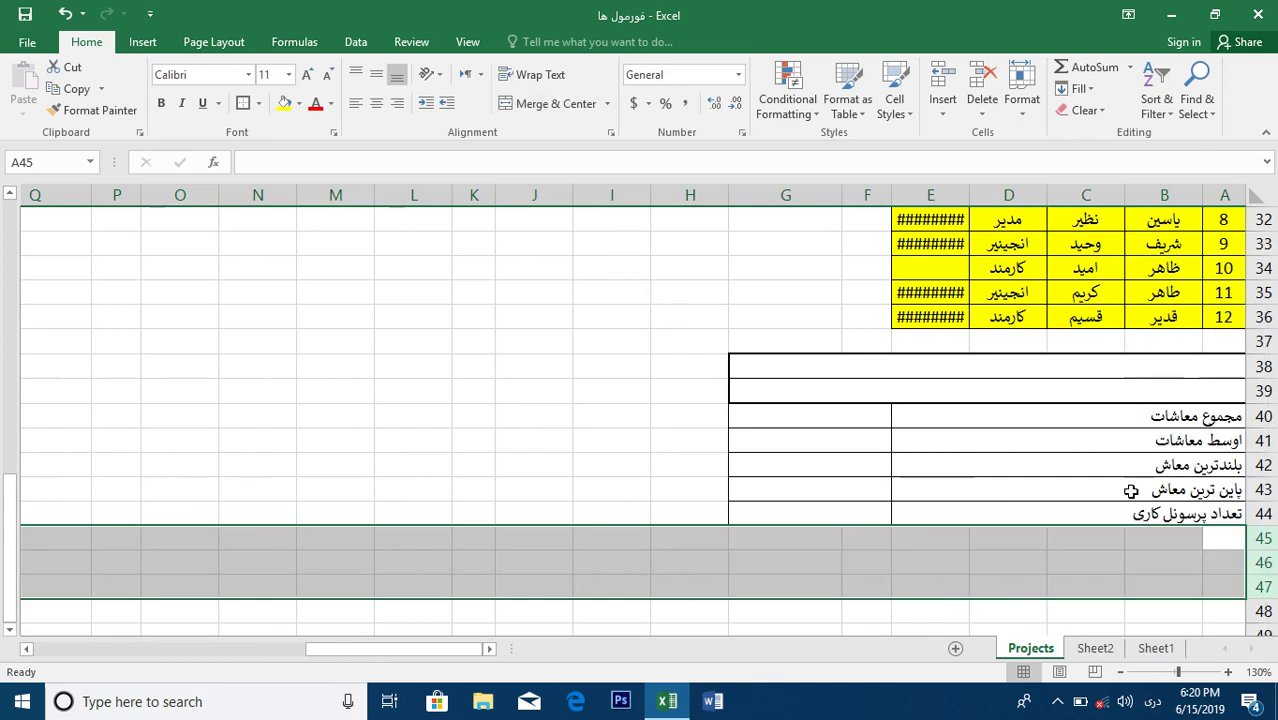
click(912, 511)
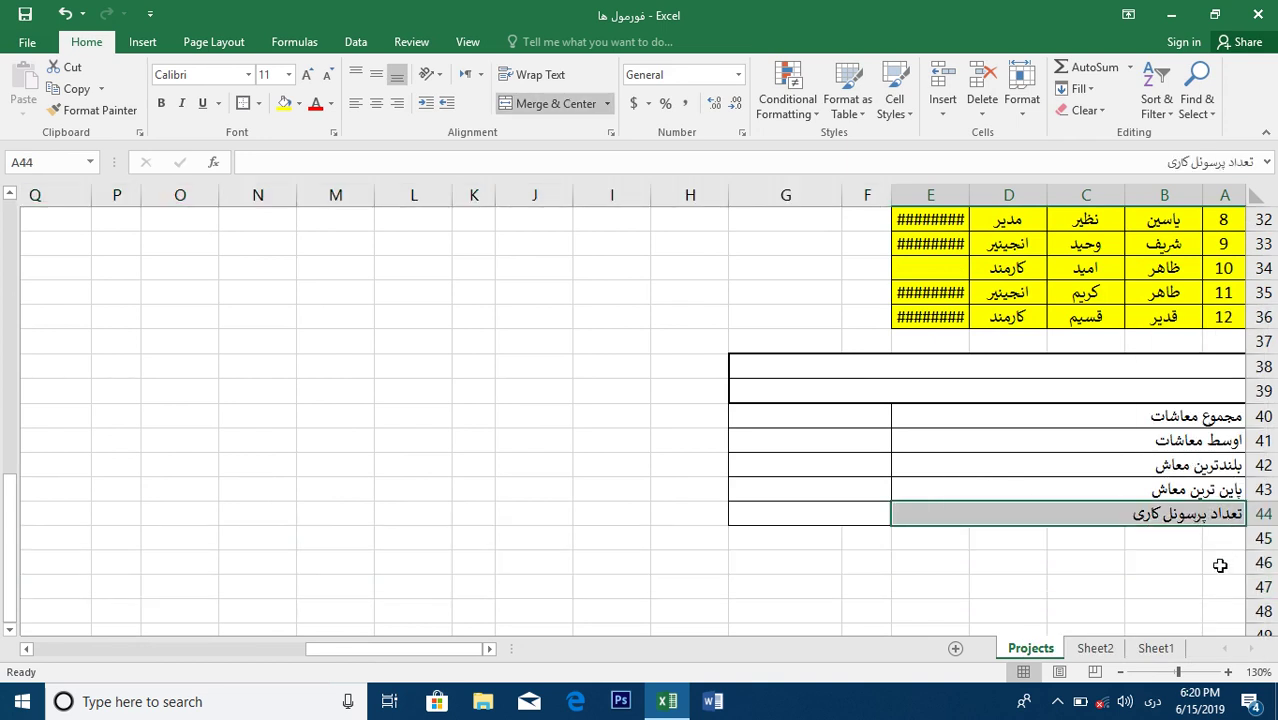
key(ctrl+z)
Delete rows 46 and 47, keeping one empty bordered row under the last summary label.
click(1260, 568)
drag(1260, 575, 1260, 588)
right_click(1260, 588)
click(1196, 468)
click(962, 436)
click(848, 416)
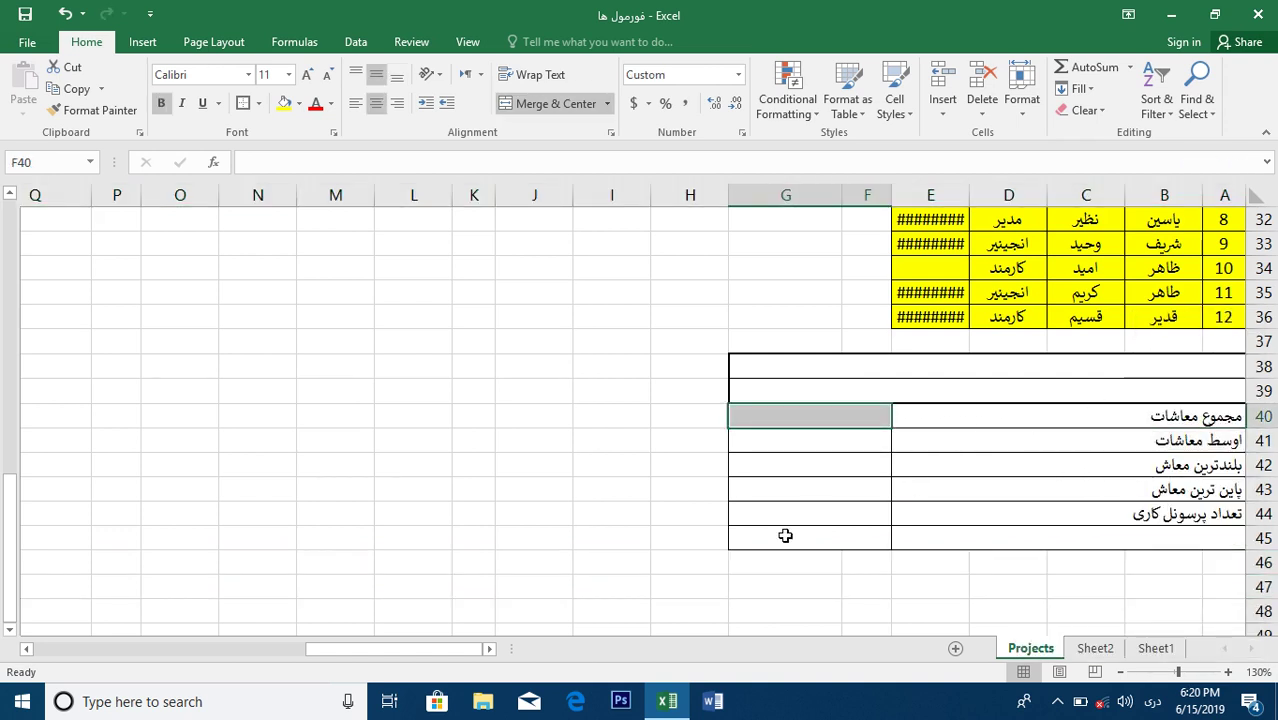
text(ی)
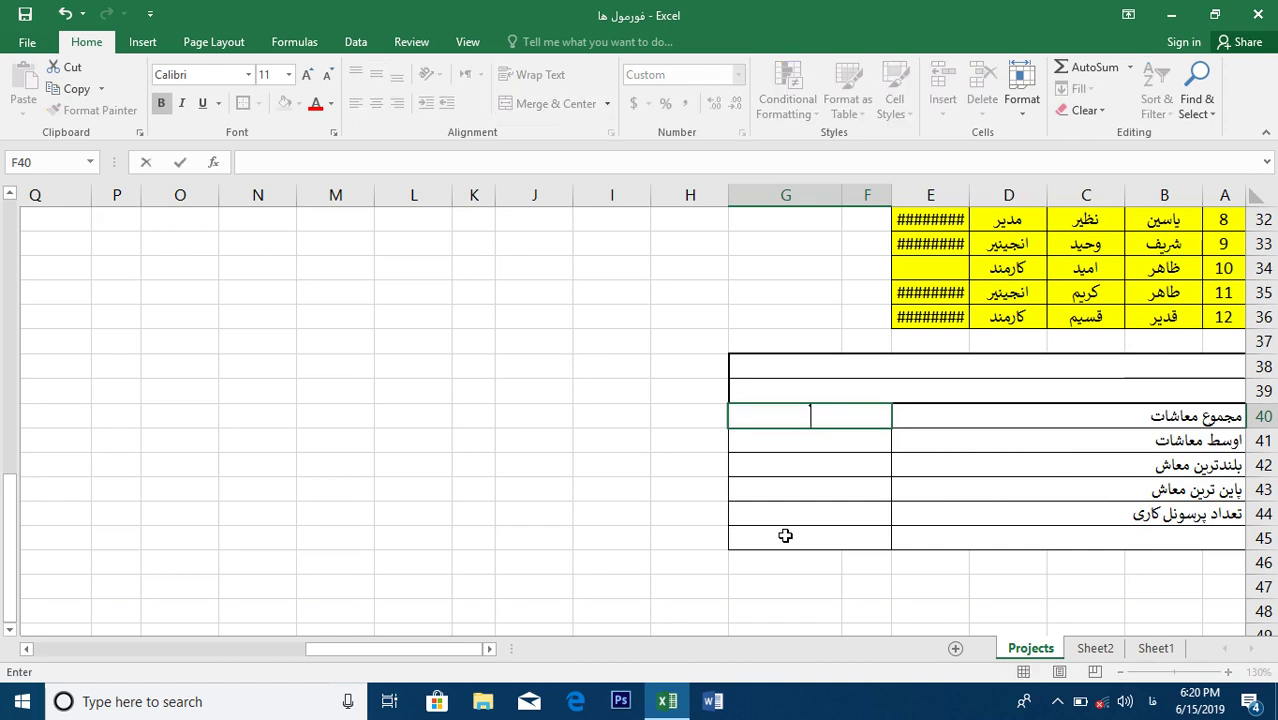
text(=dsm)
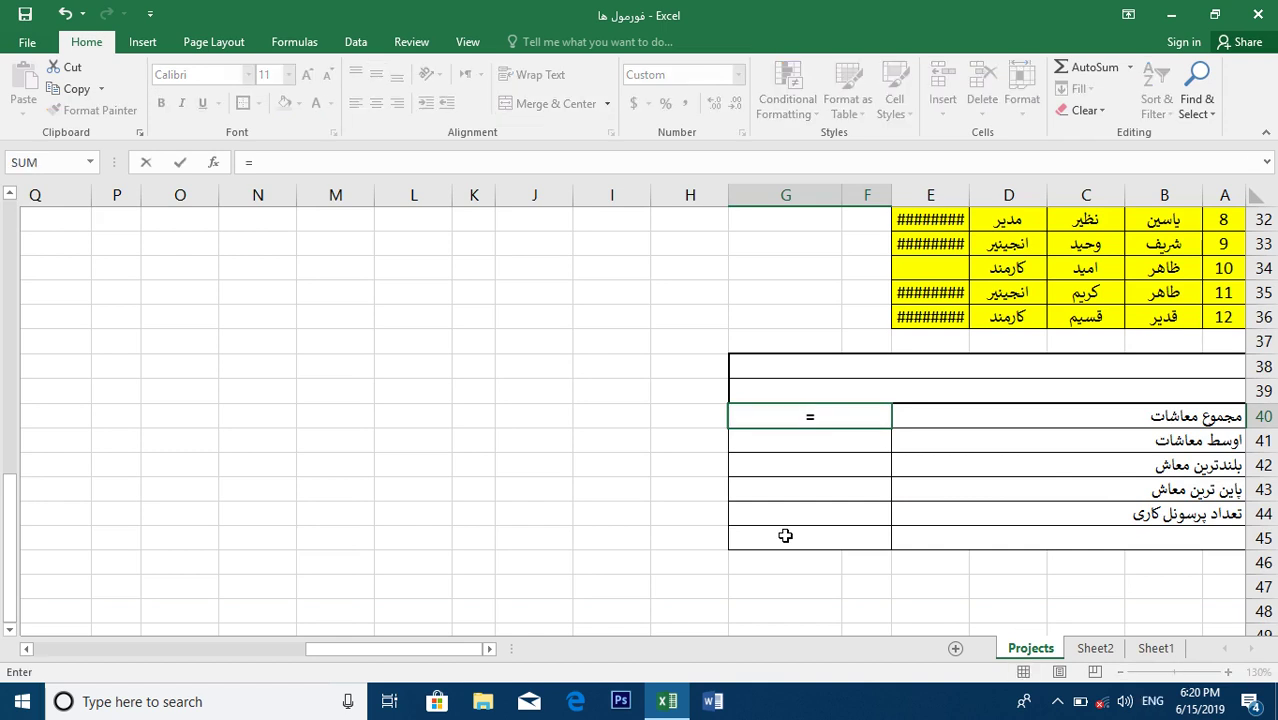
key(BackSpace)
text(um()
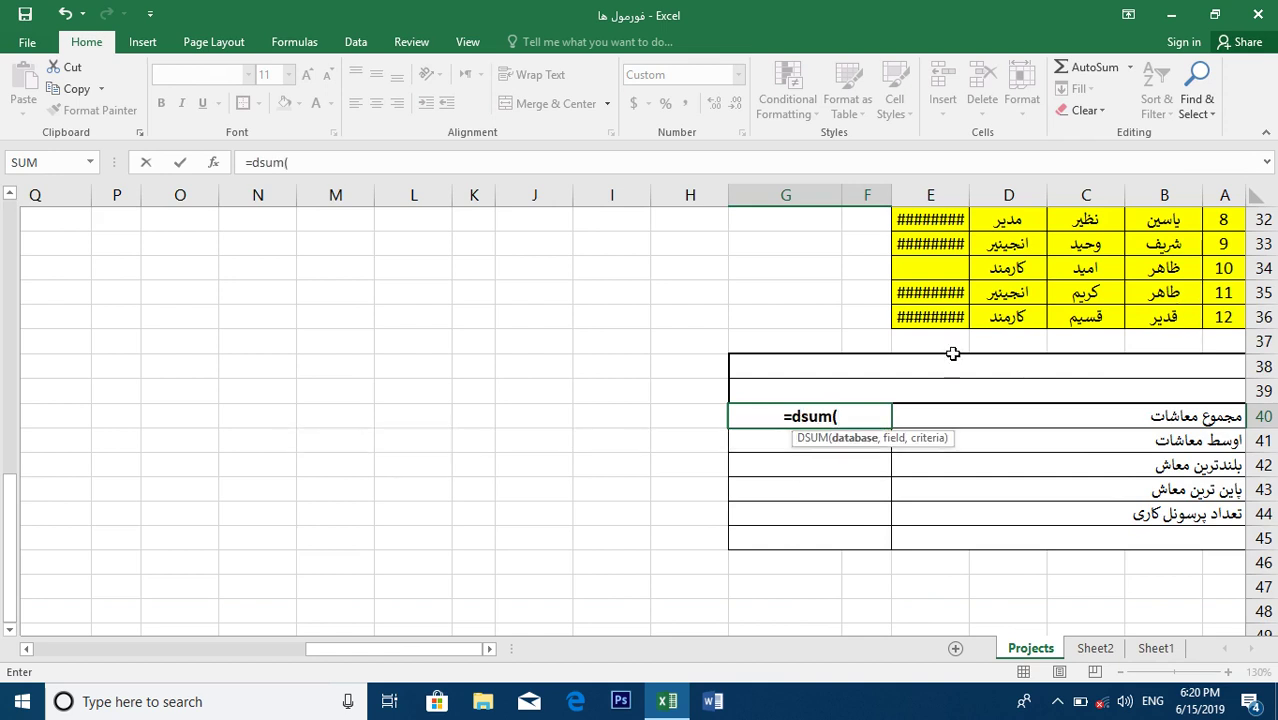
click(889, 192)
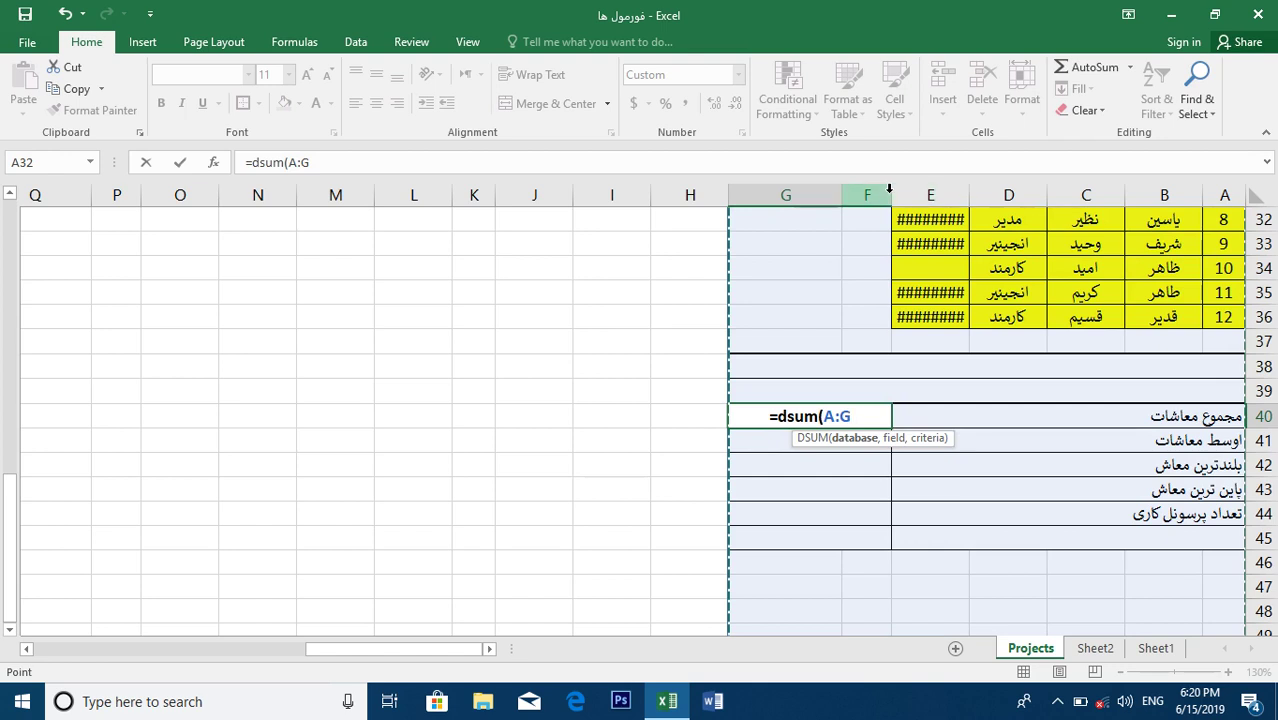
key(Escape)
Widen column E to fit the salaries and total them in F40 with =dsum(A24:E36,E24,A38:G39).
drag(887, 196, 870, 198)
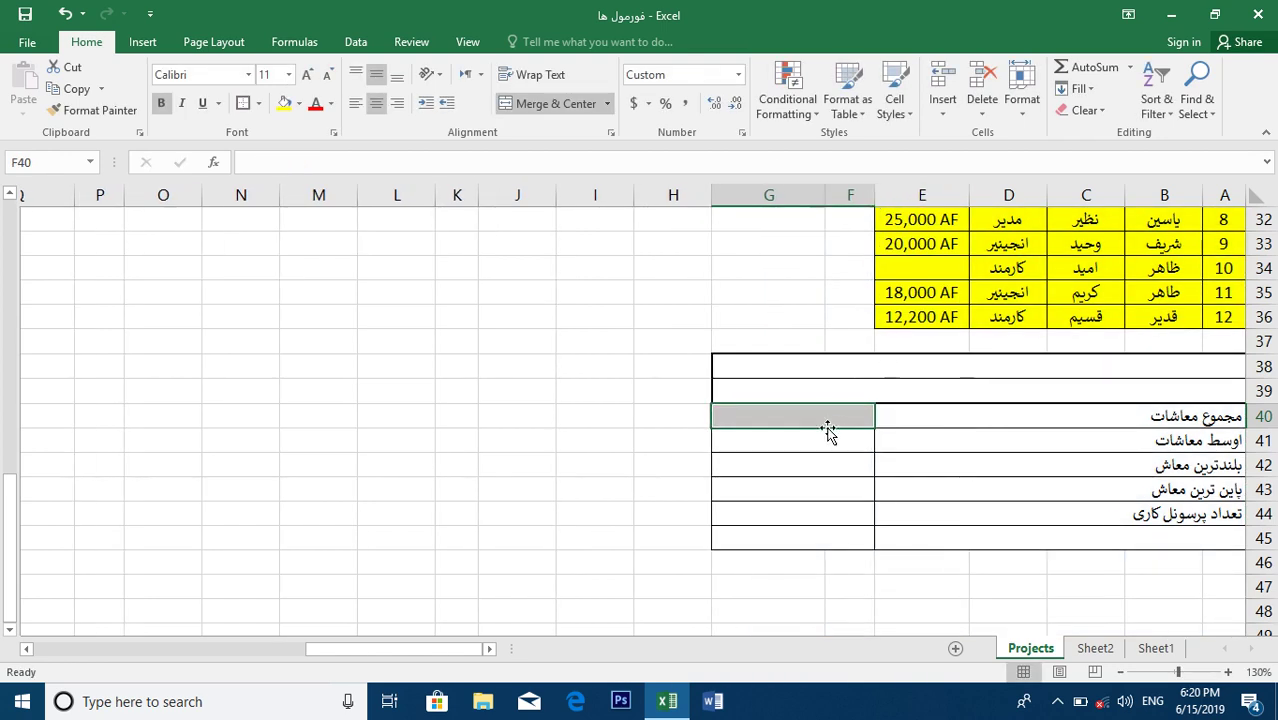
text(=dsu)
key(BackSpace)
text(sum()
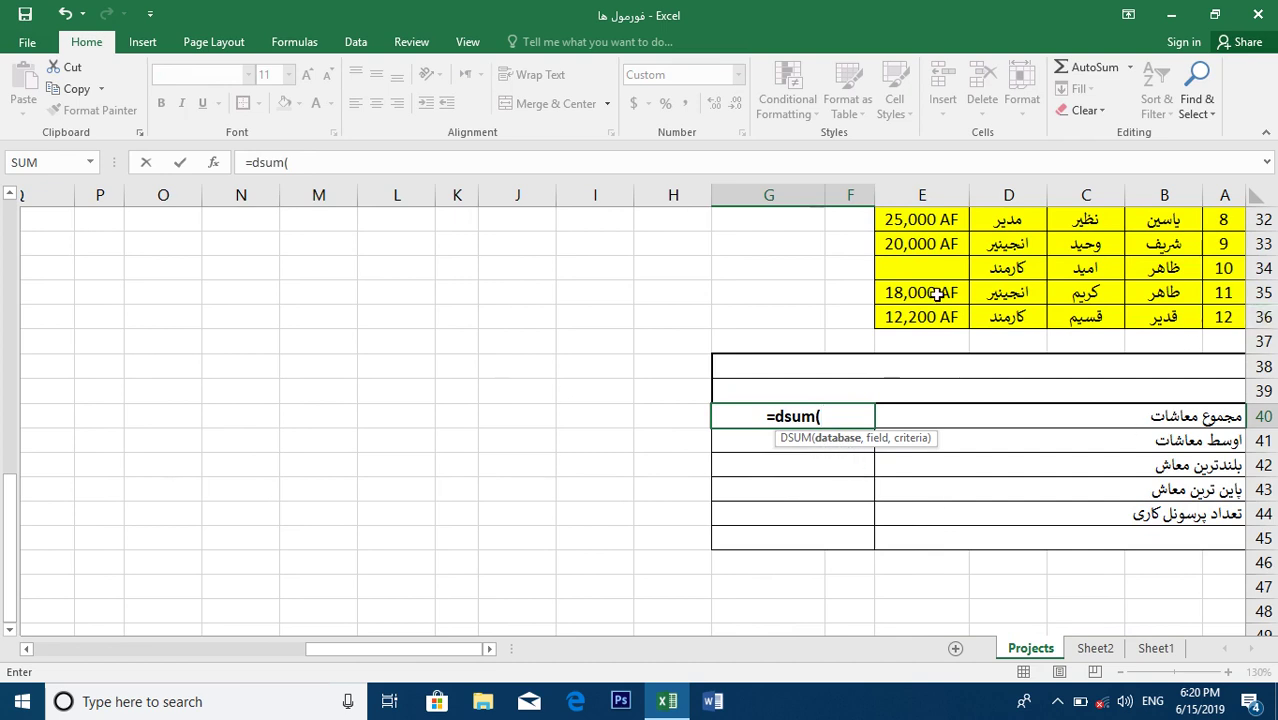
click(10, 194)
click(10, 194)
click(10, 194)
click(10, 194)
click(10, 194)
click(10, 194)
click(10, 194)
click(10, 194)
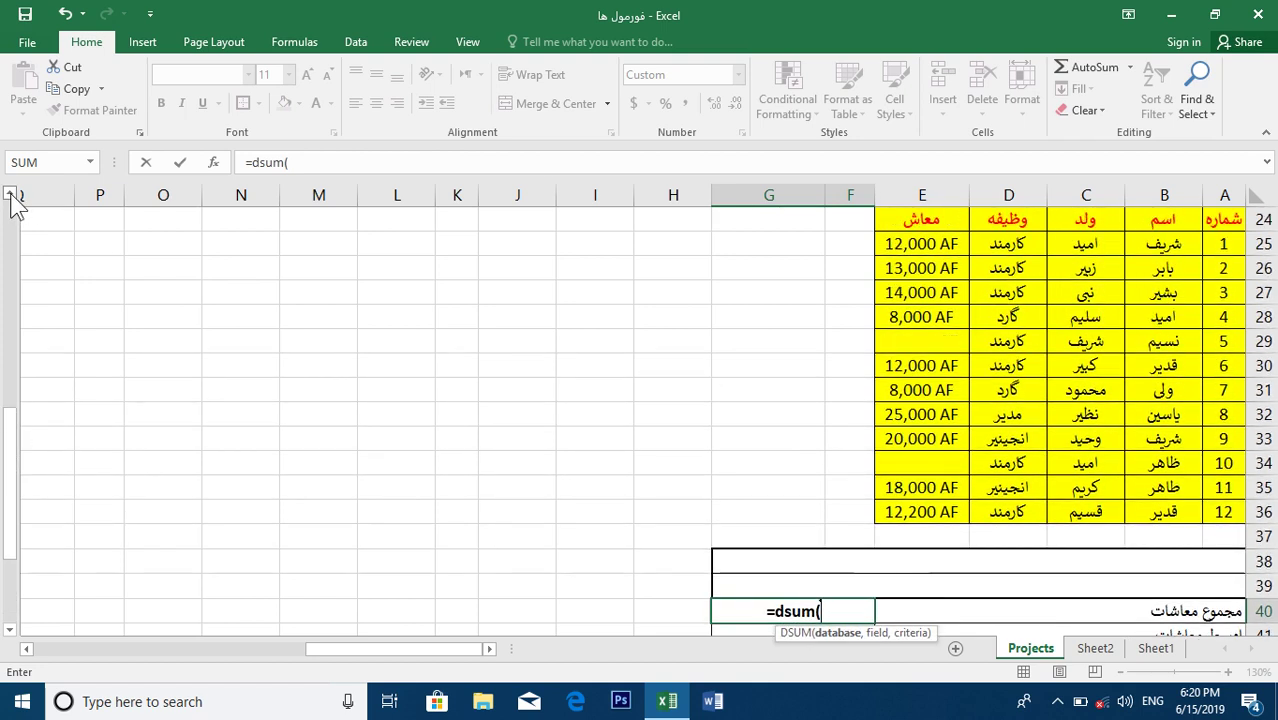
drag(1228, 219, 918, 511)
text(,)
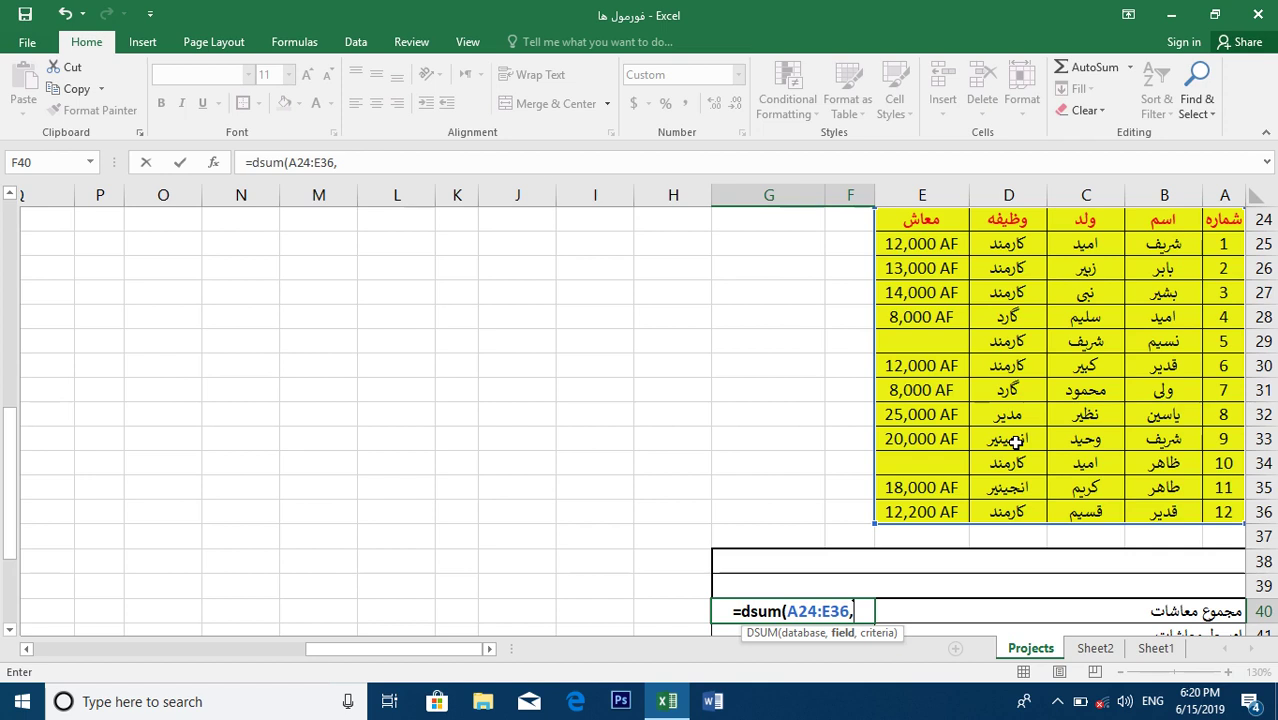
click(924, 217)
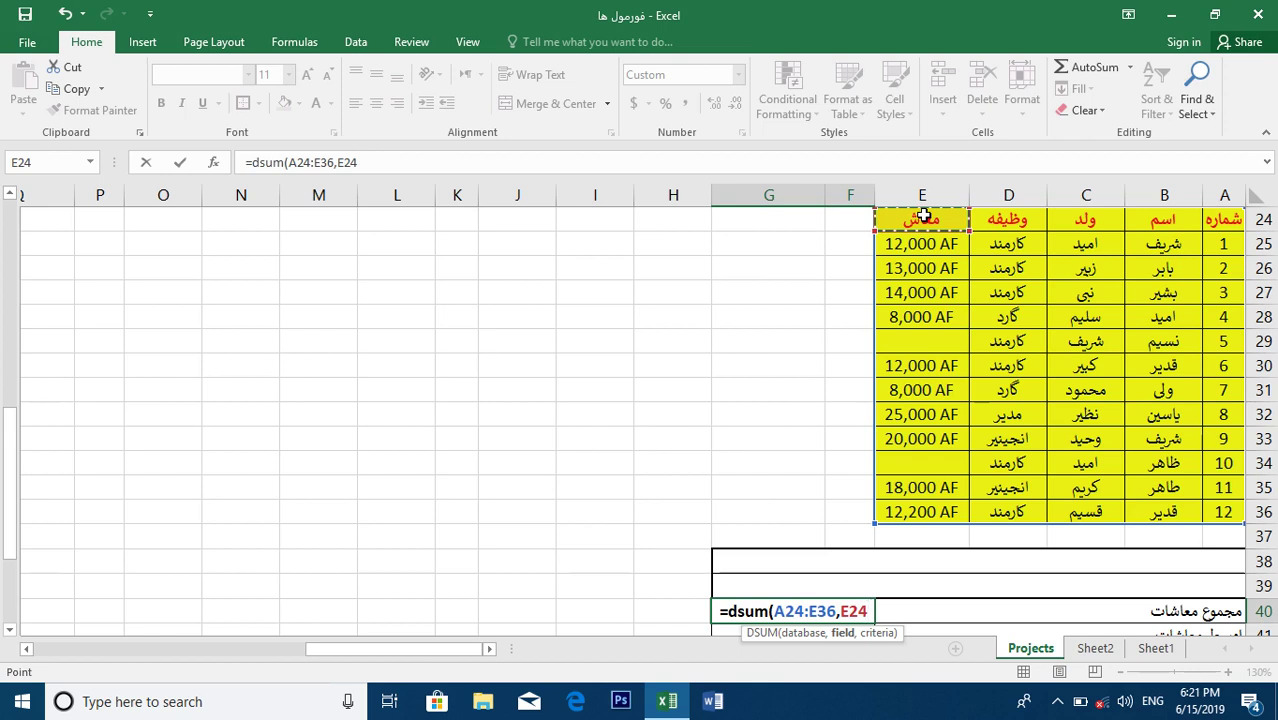
text(,)
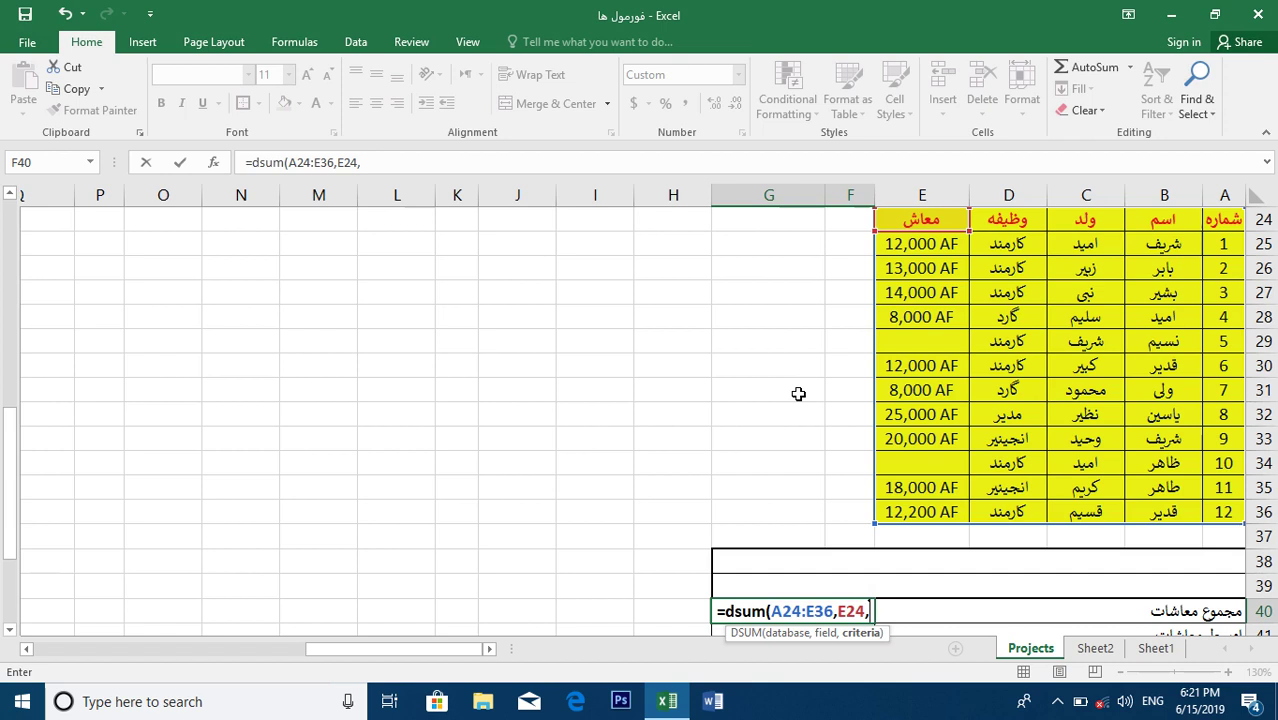
drag(1116, 557, 1095, 590)
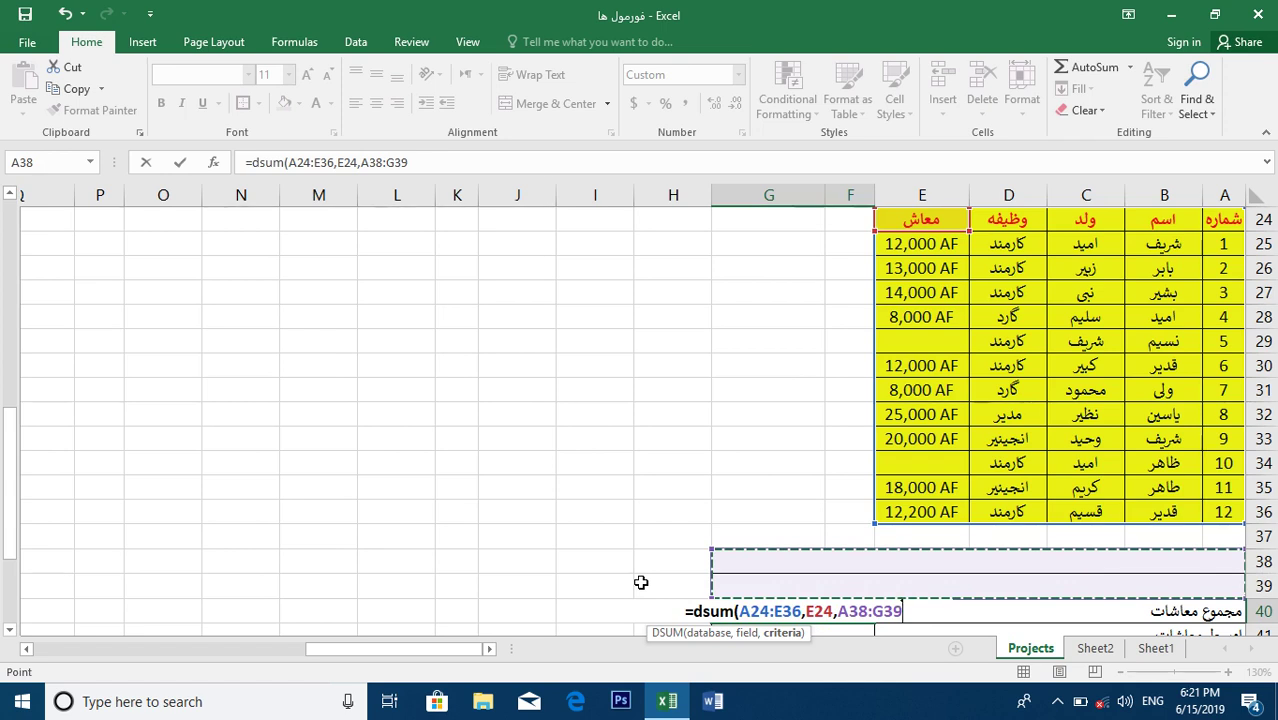
text())
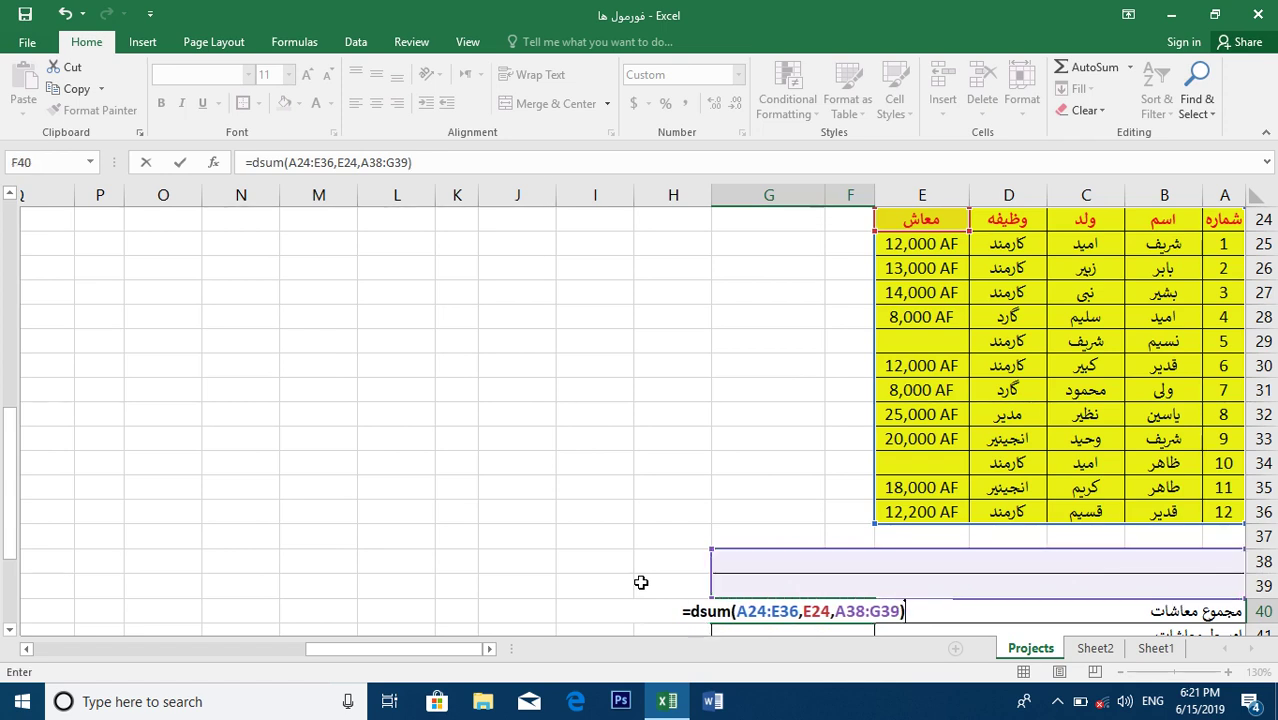
key(Return)
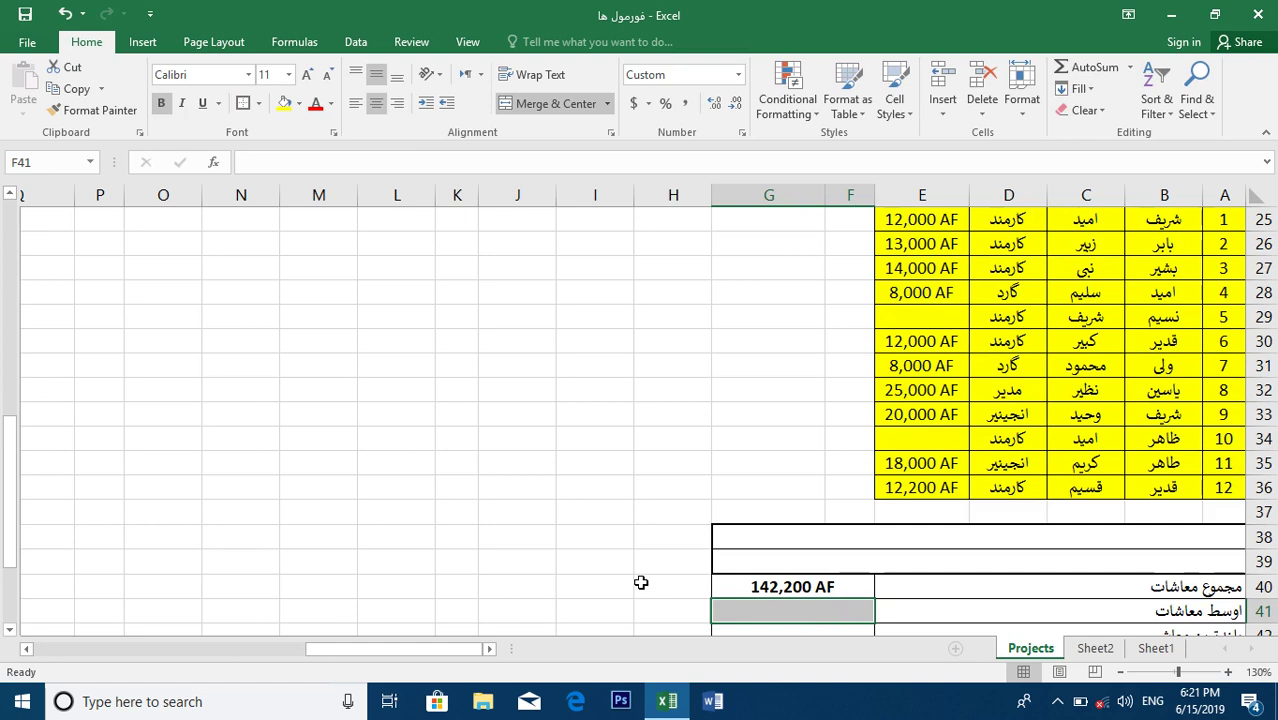
Fill in the missing salaries: 12000 in E29 and 12300 in E34.
click(924, 317)
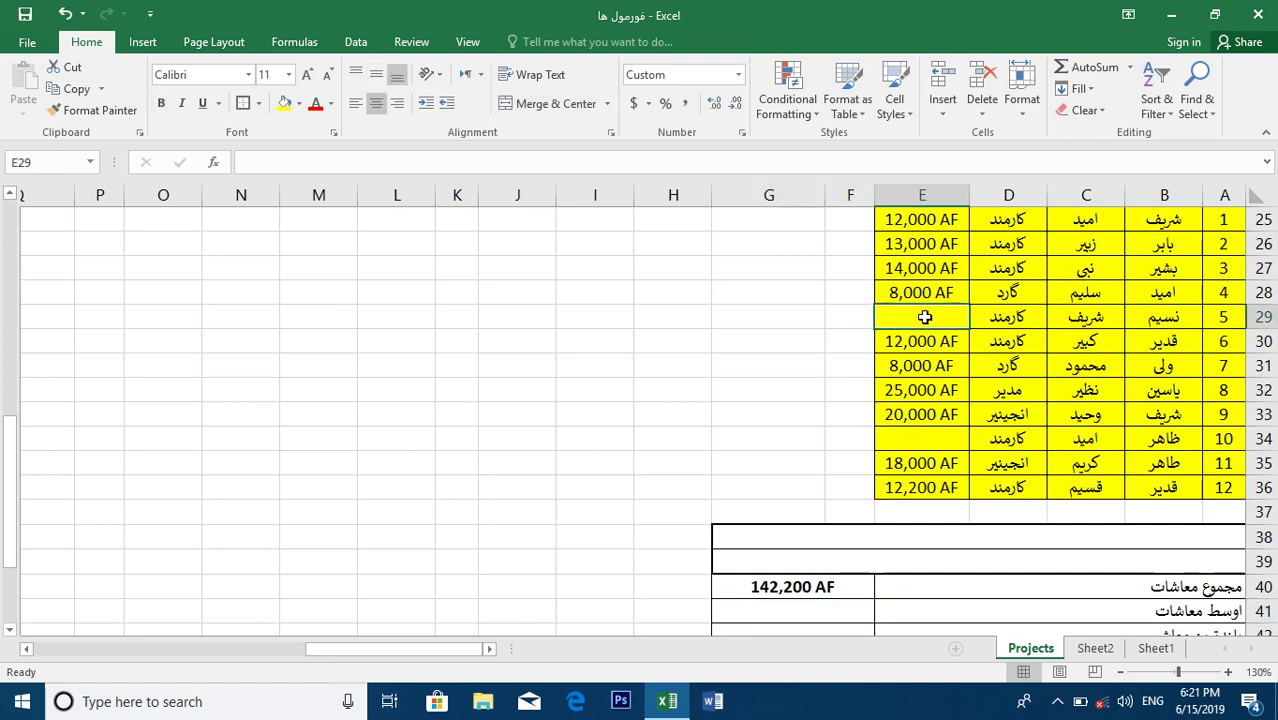
text(12000)
key(Return)
key(Return)
key(Return)
key(Return)
key(Return)
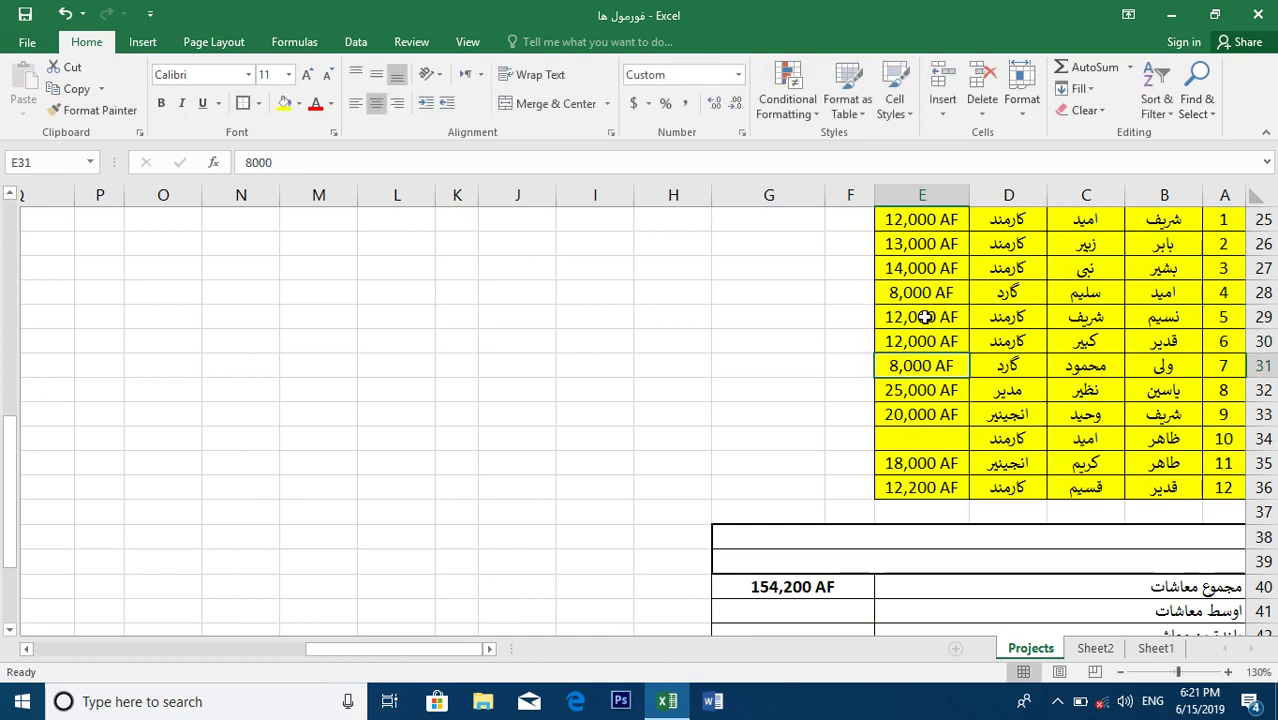
text(1)
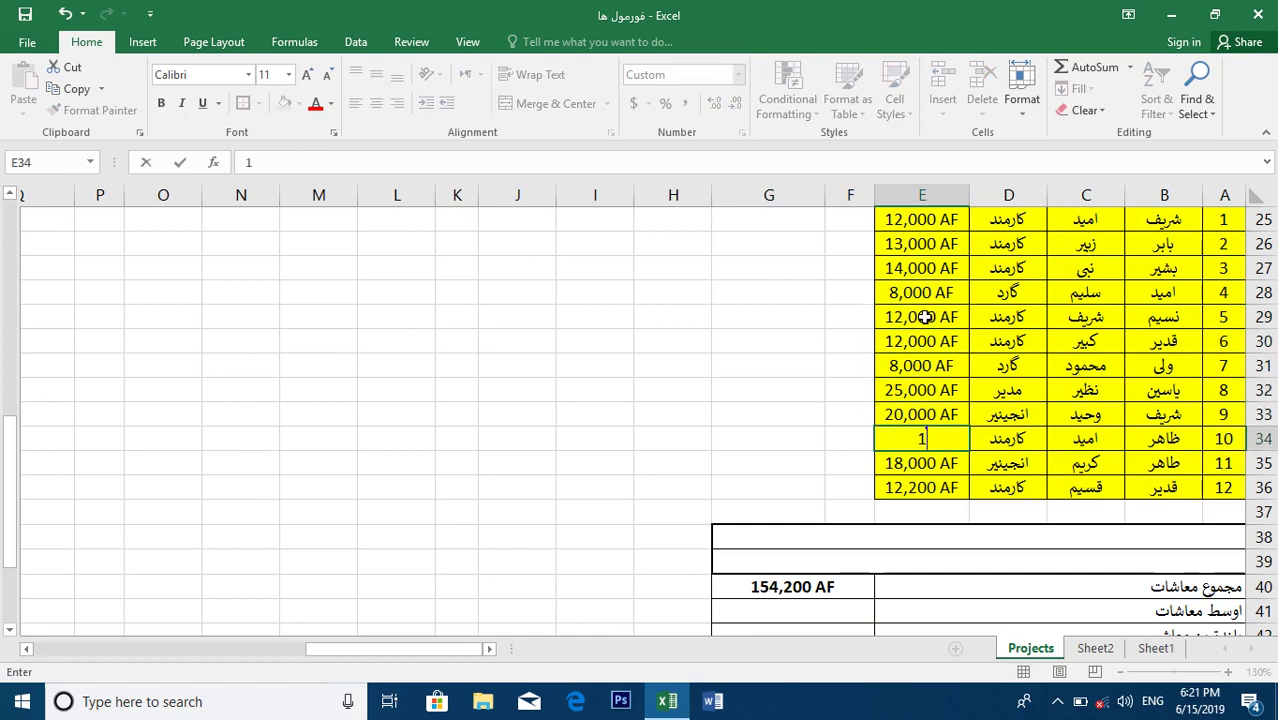
text(2,300)
key(Return)
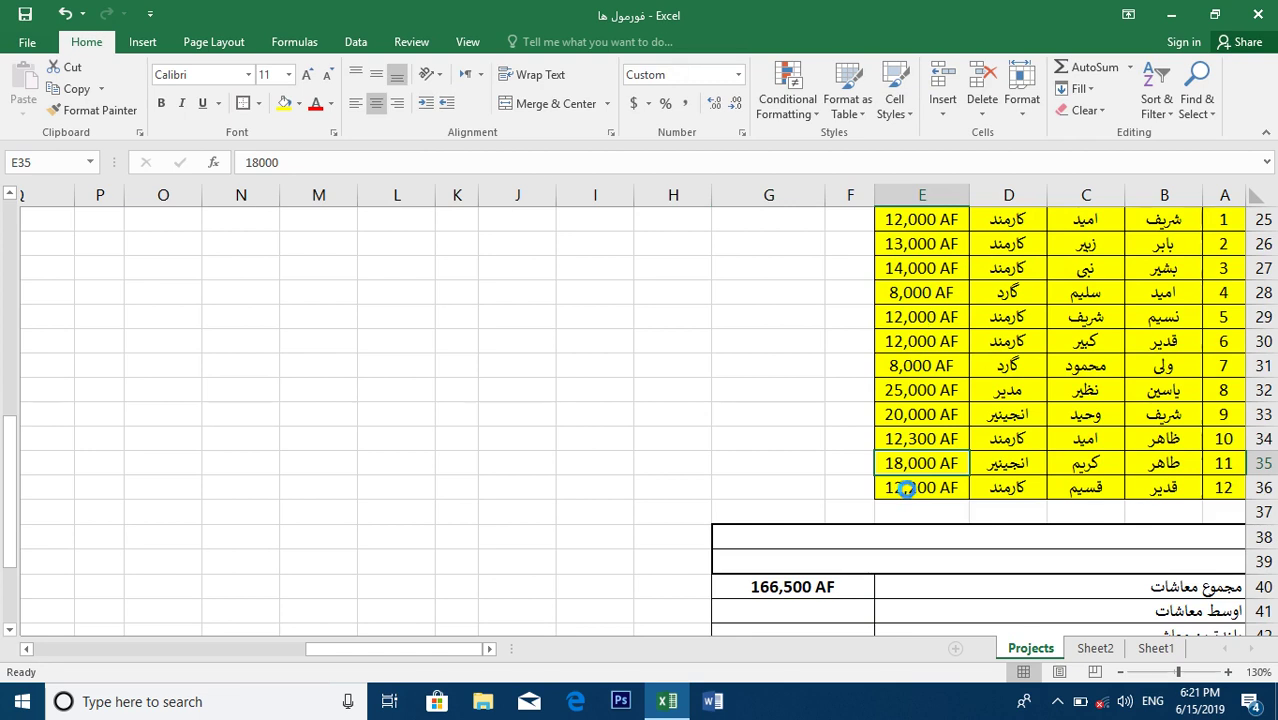
Average the salaries in F41 with =daverage(A24:E36,E24,A38:G39).
click(805, 610)
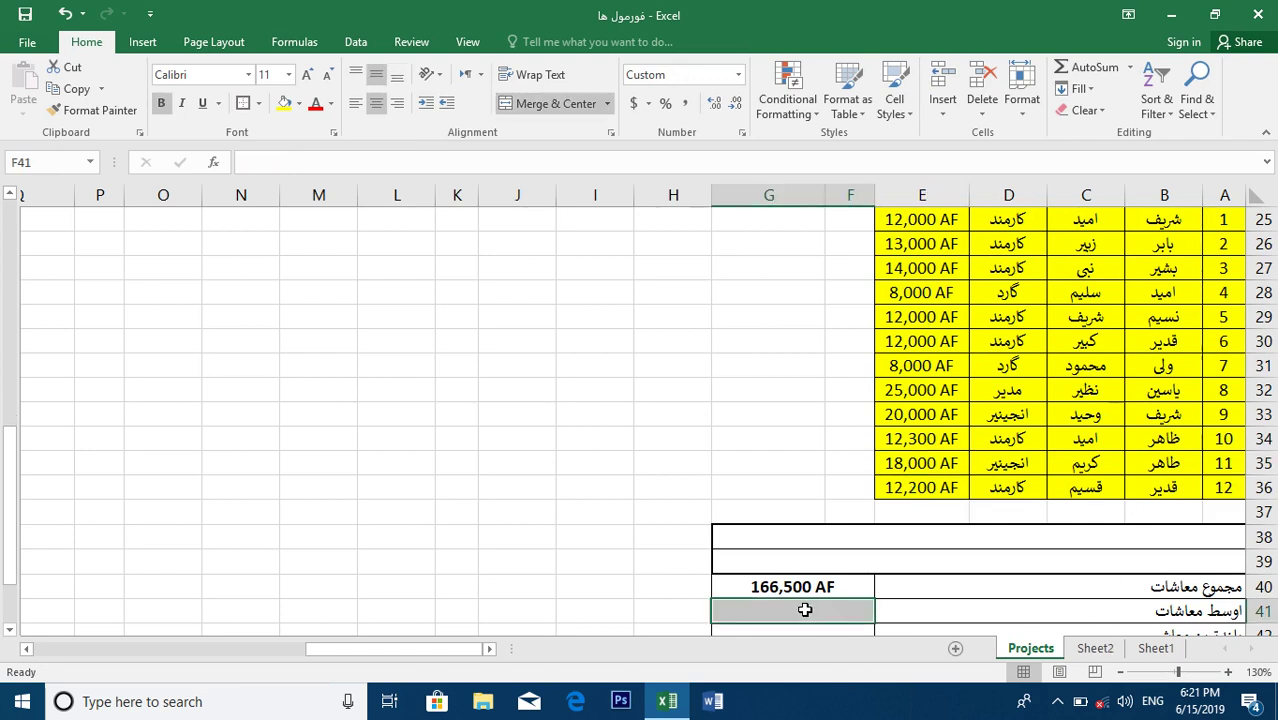
text(=d)
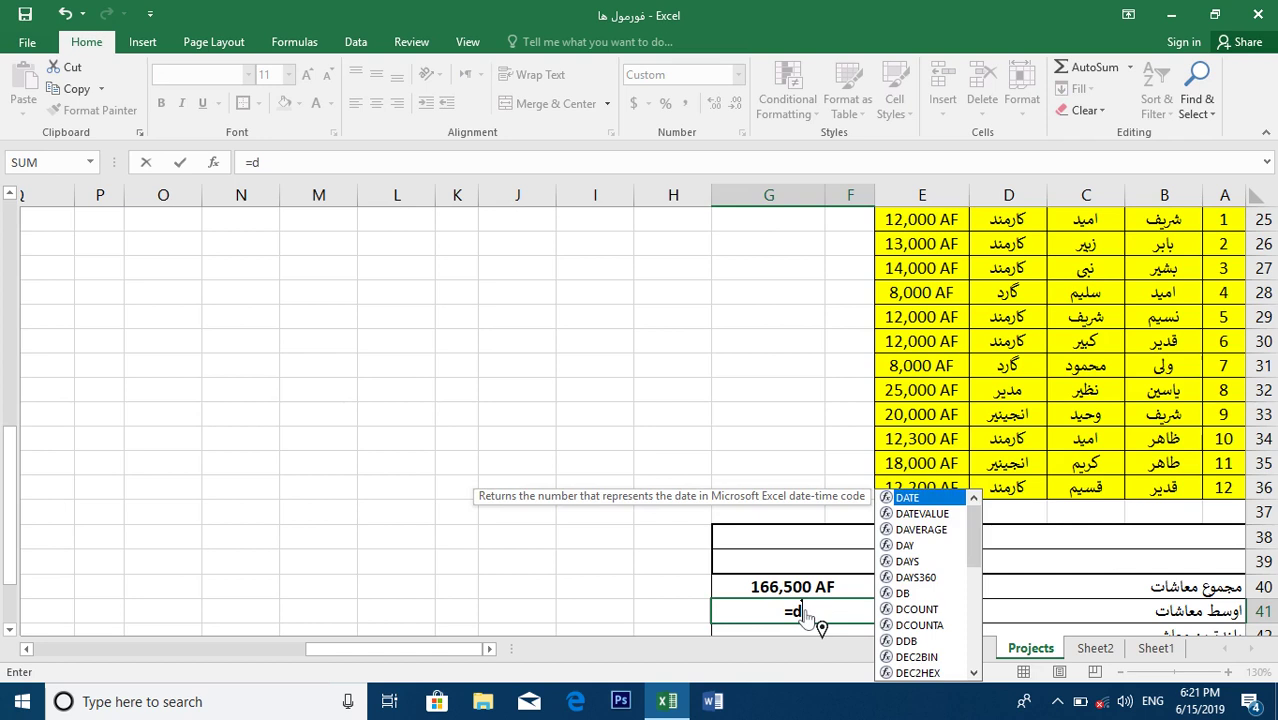
text(min)
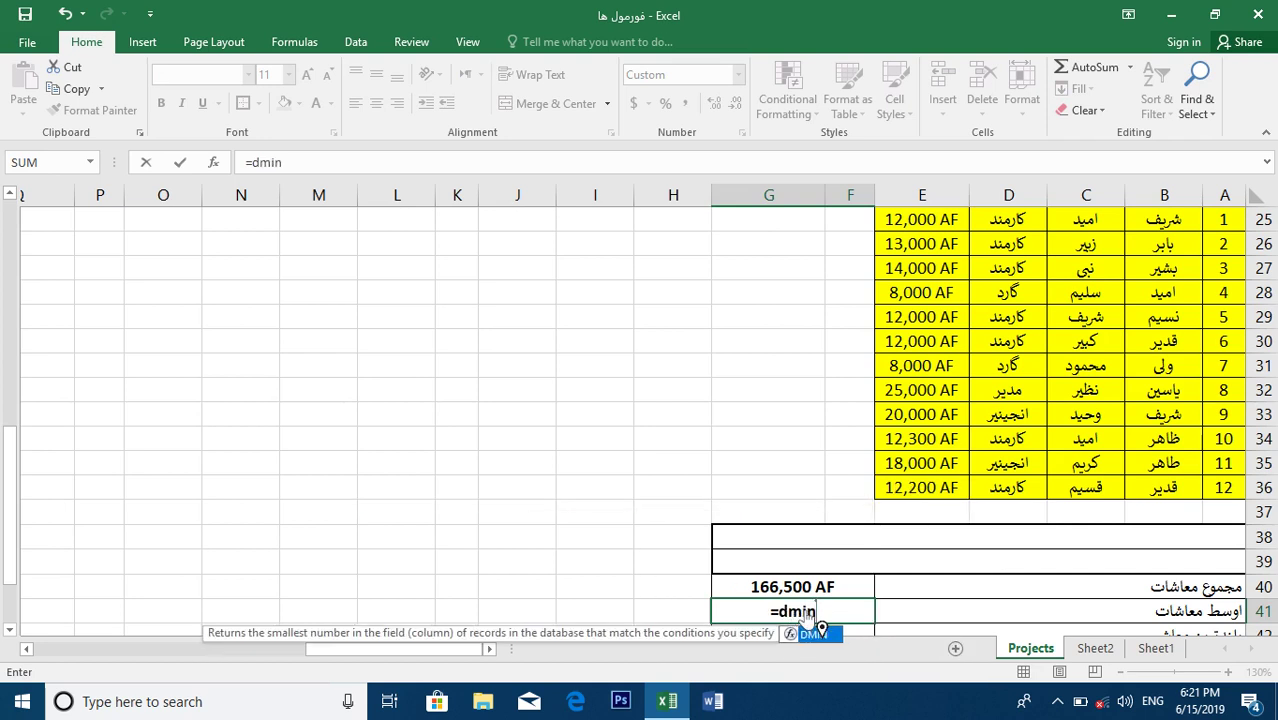
key(BackSpace)
key(BackSpace)
key(BackSpace)
text(av)
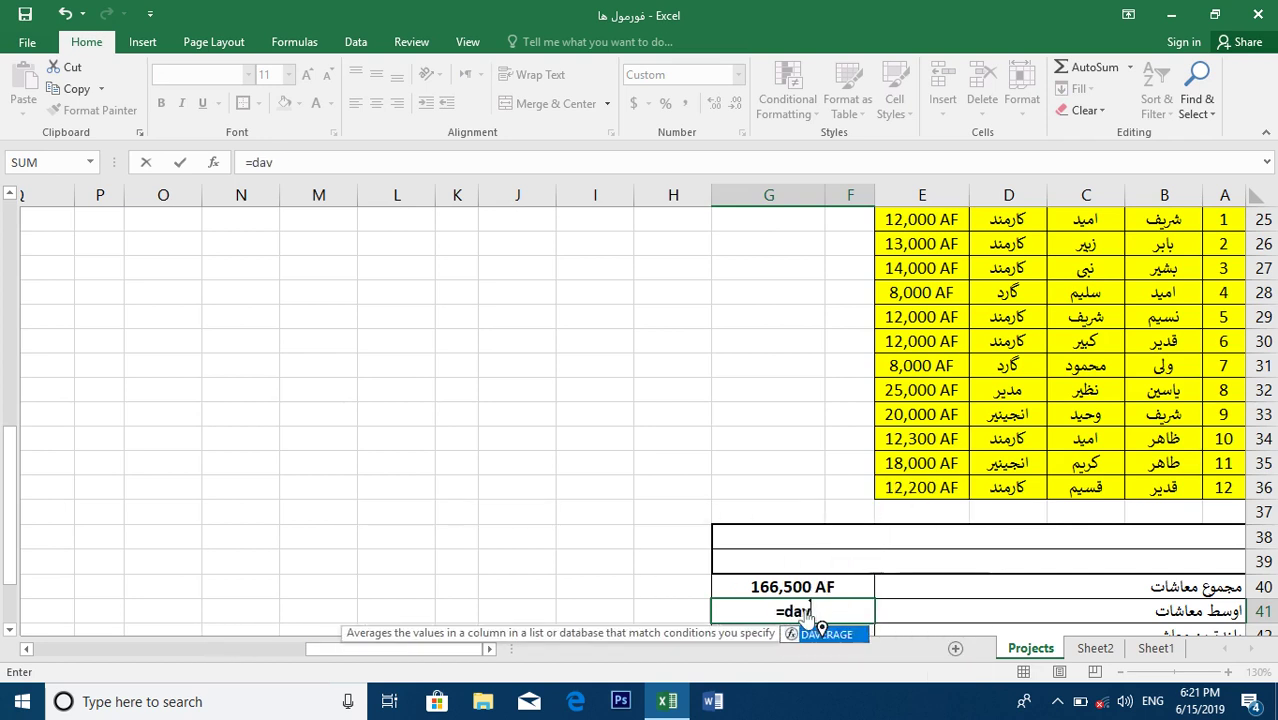
text(erage()
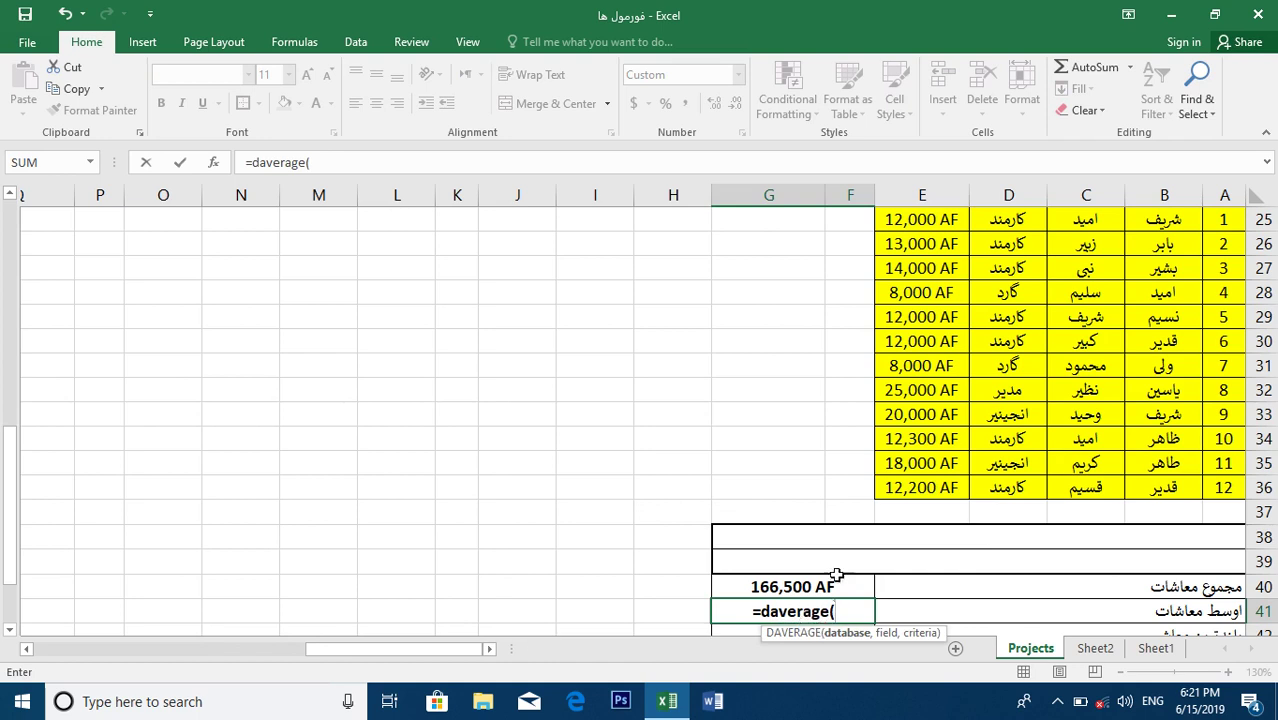
drag(1228, 487, 922, 251)
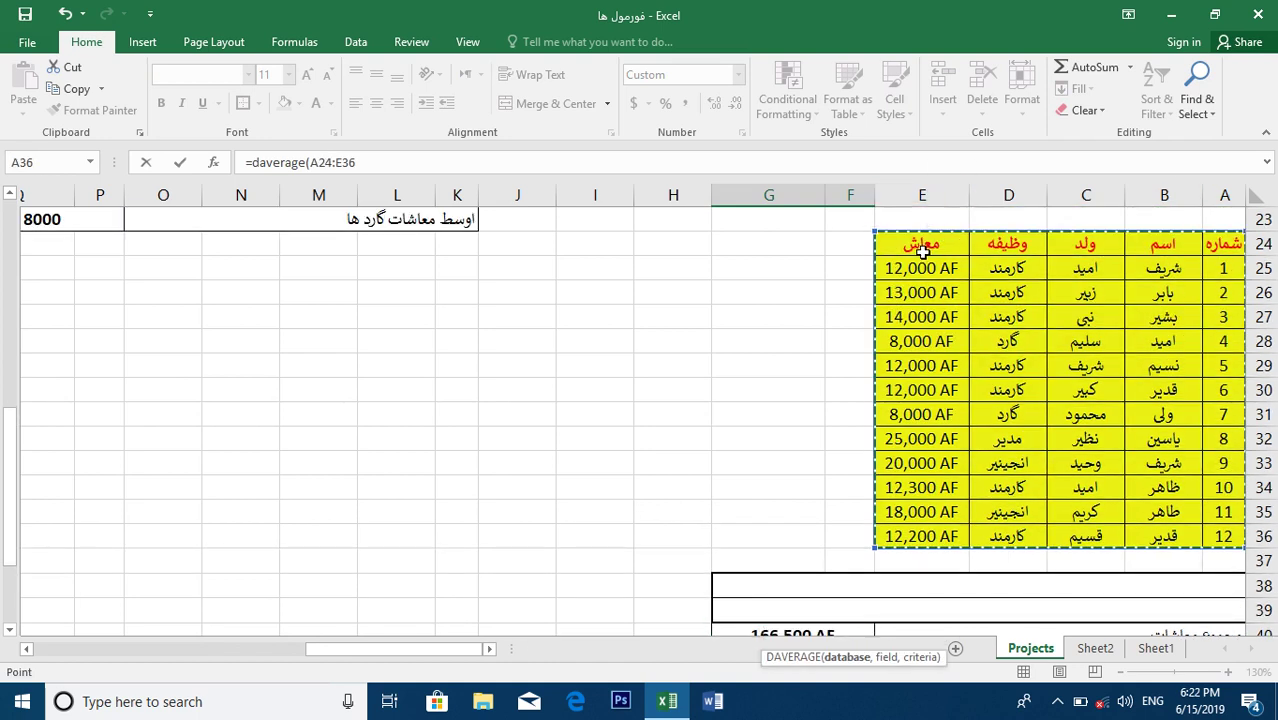
text(,)
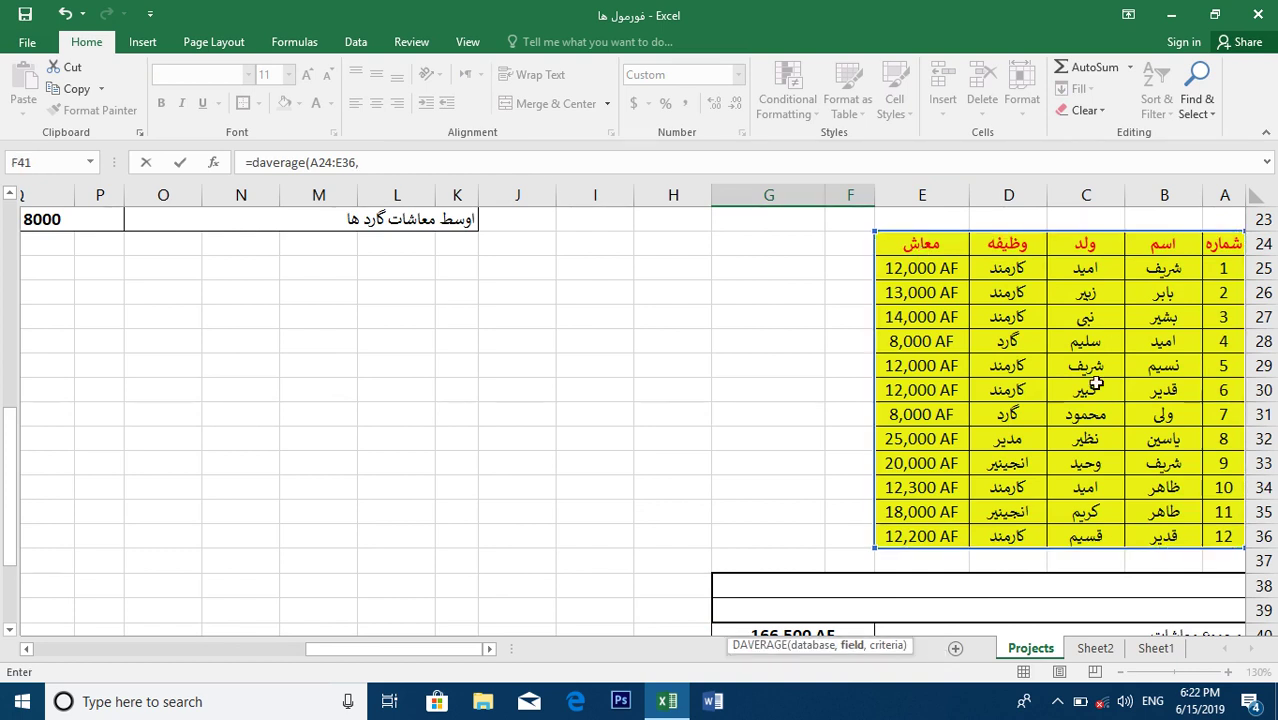
click(947, 244)
text(,)
drag(1023, 581, 1001, 610)
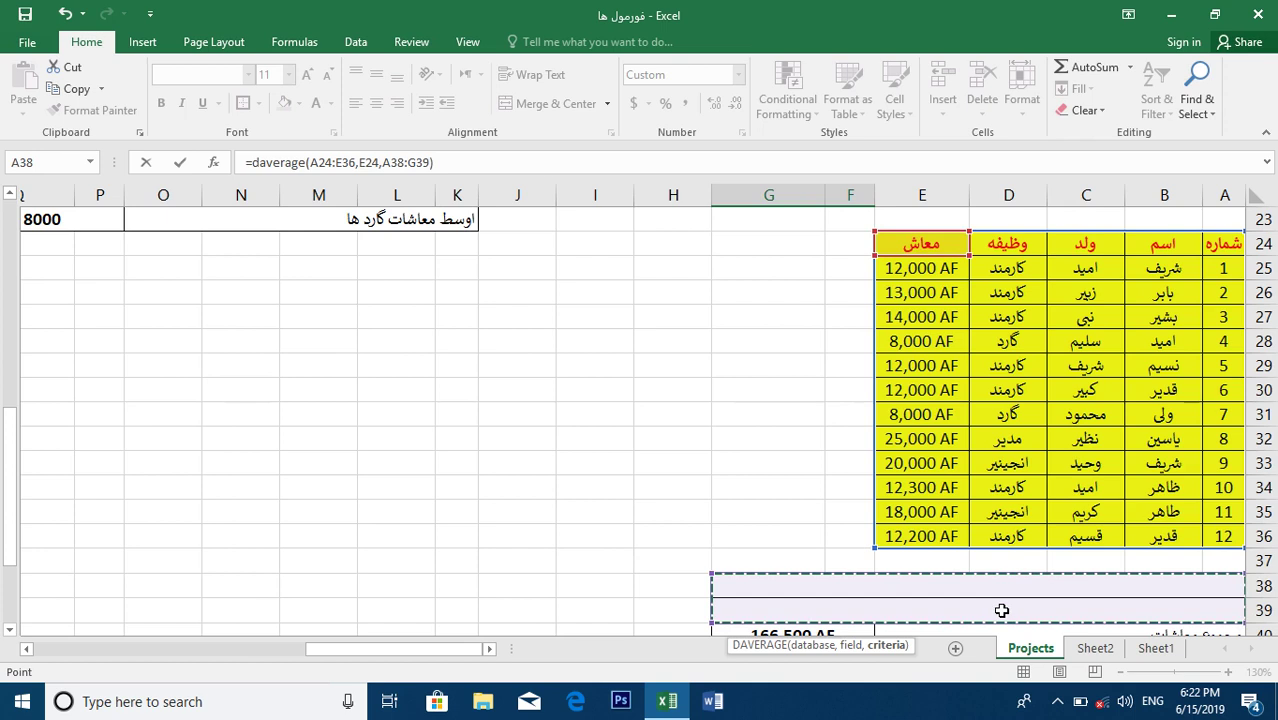
key(Return)
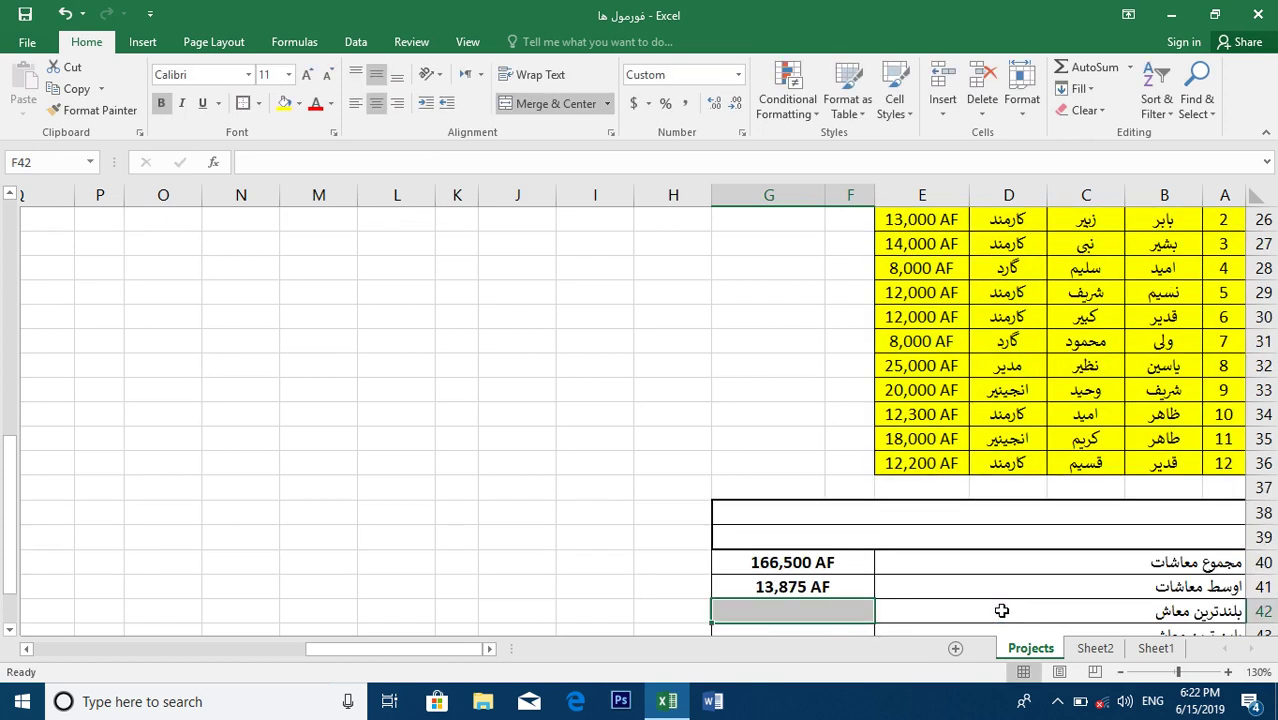
Find the highest salary in F42 with =dmax(A24:E36,E24,A38:G39).
drag(1178, 672, 1167, 672)
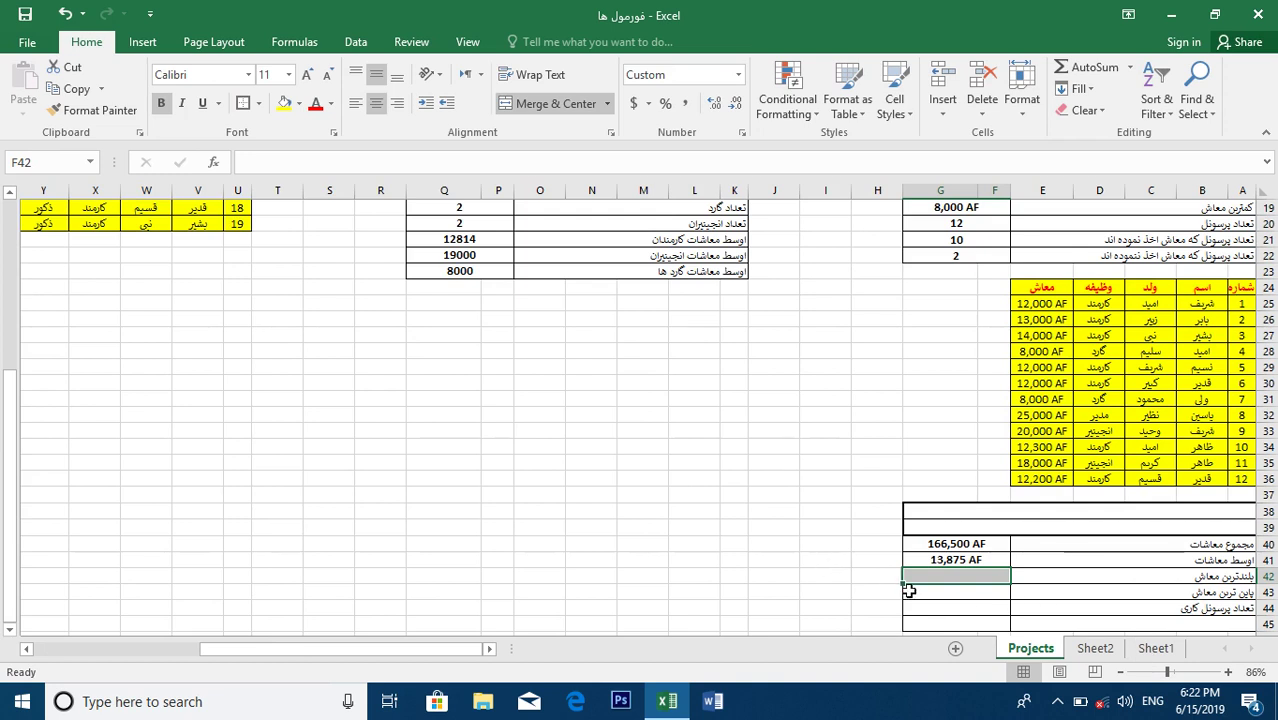
text(=dm)
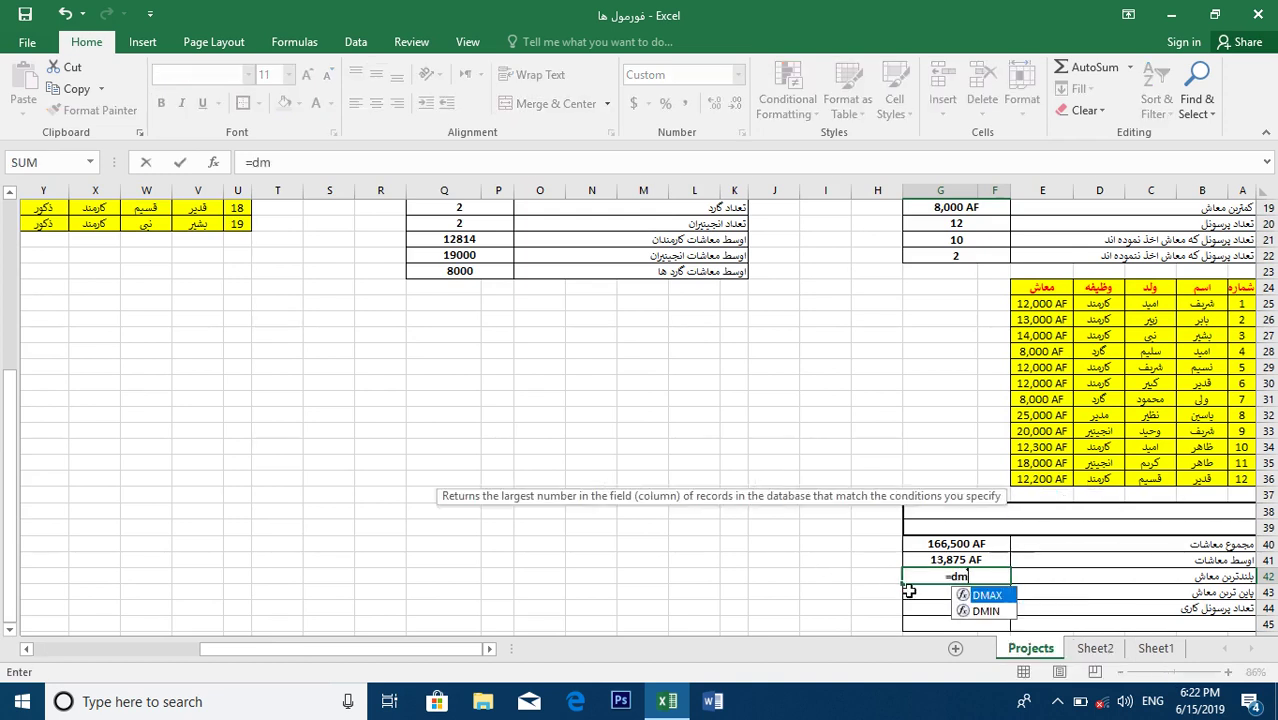
text(ax()
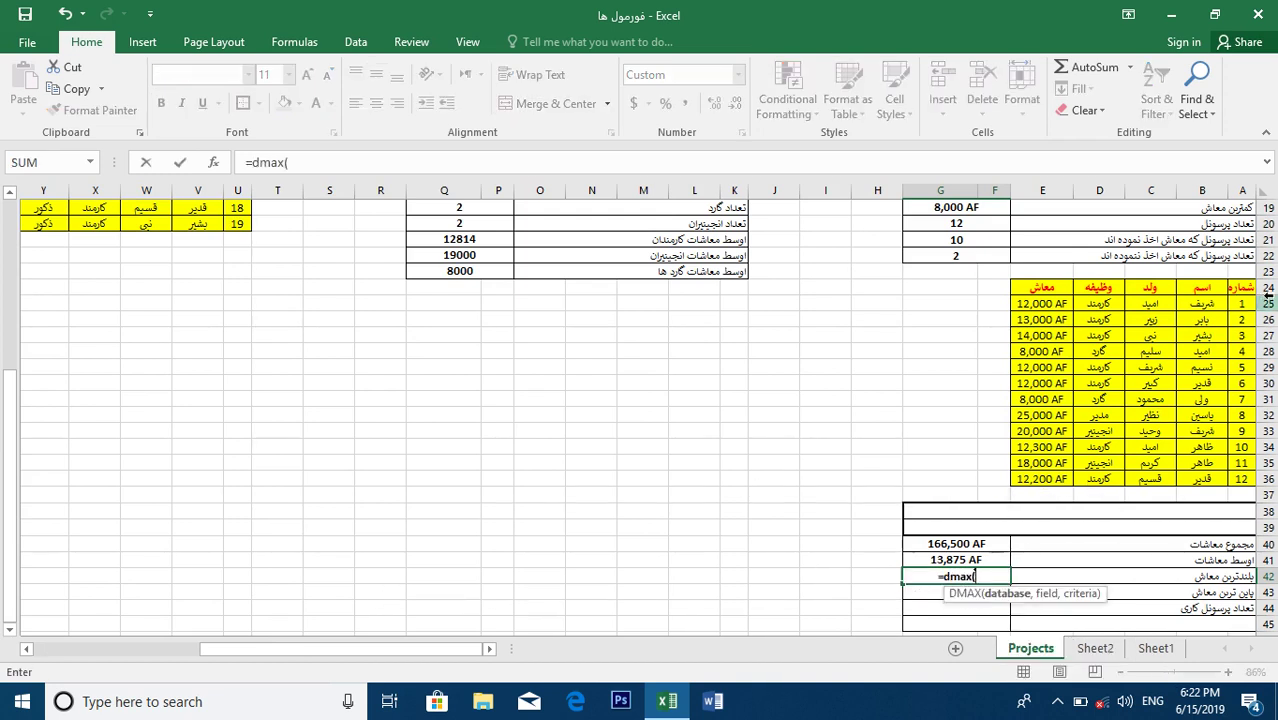
drag(1245, 289, 1036, 487)
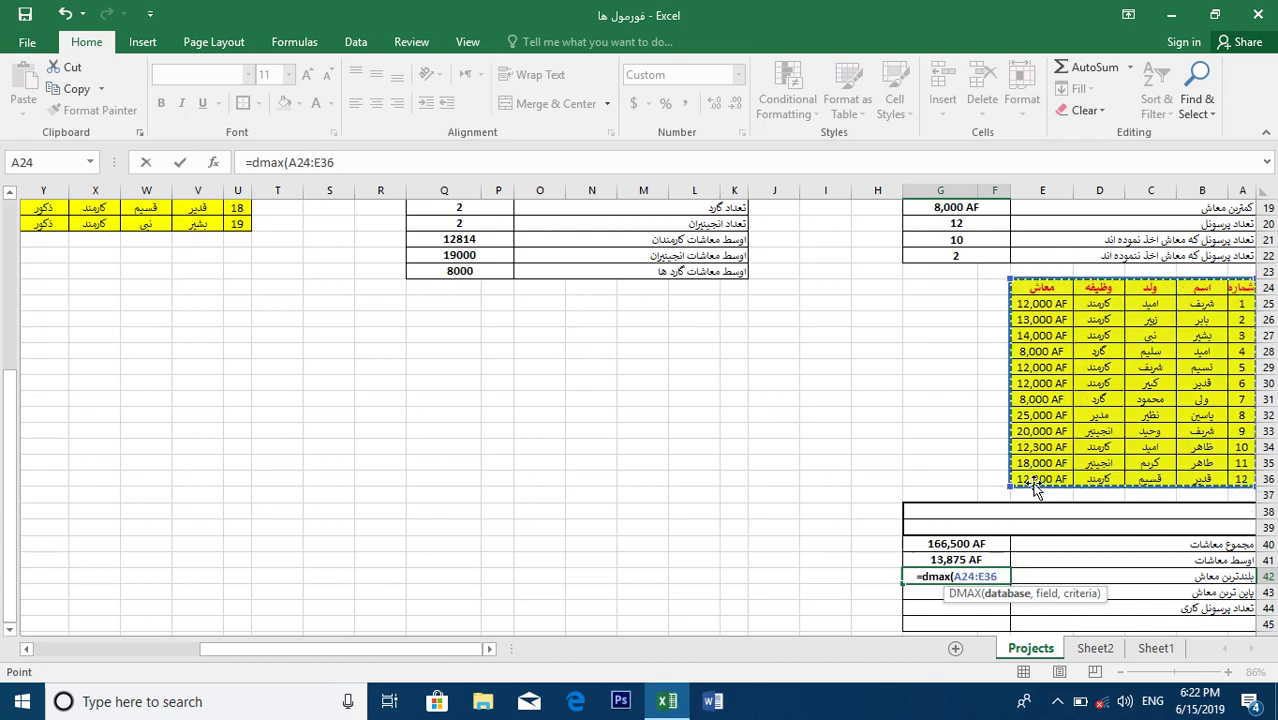
text(,)
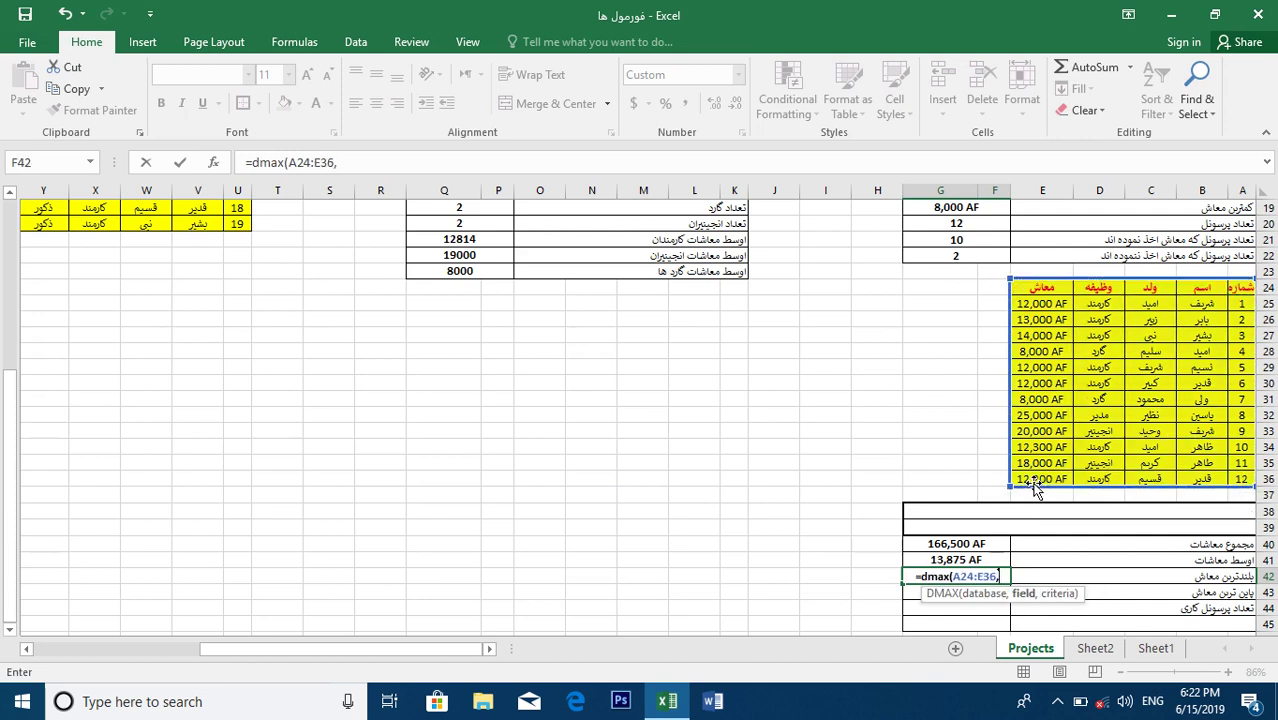
click(1041, 291)
text(,)
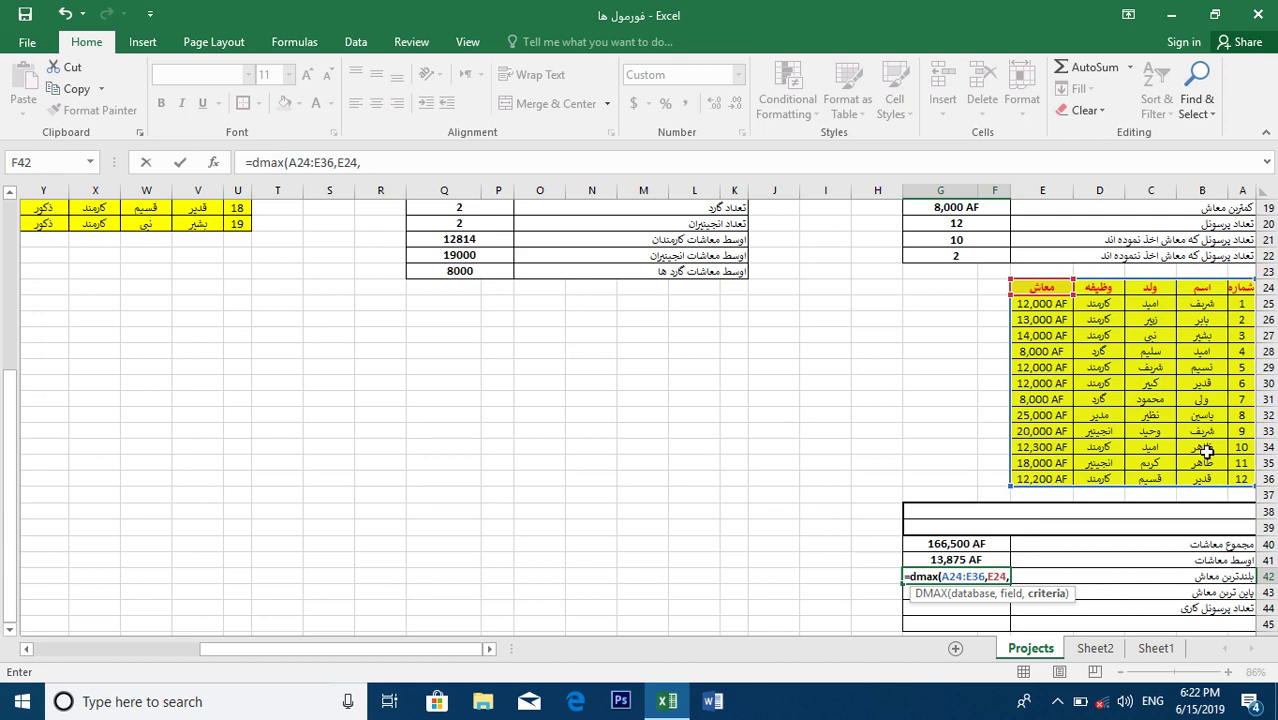
drag(1110, 506, 1108, 535)
text())
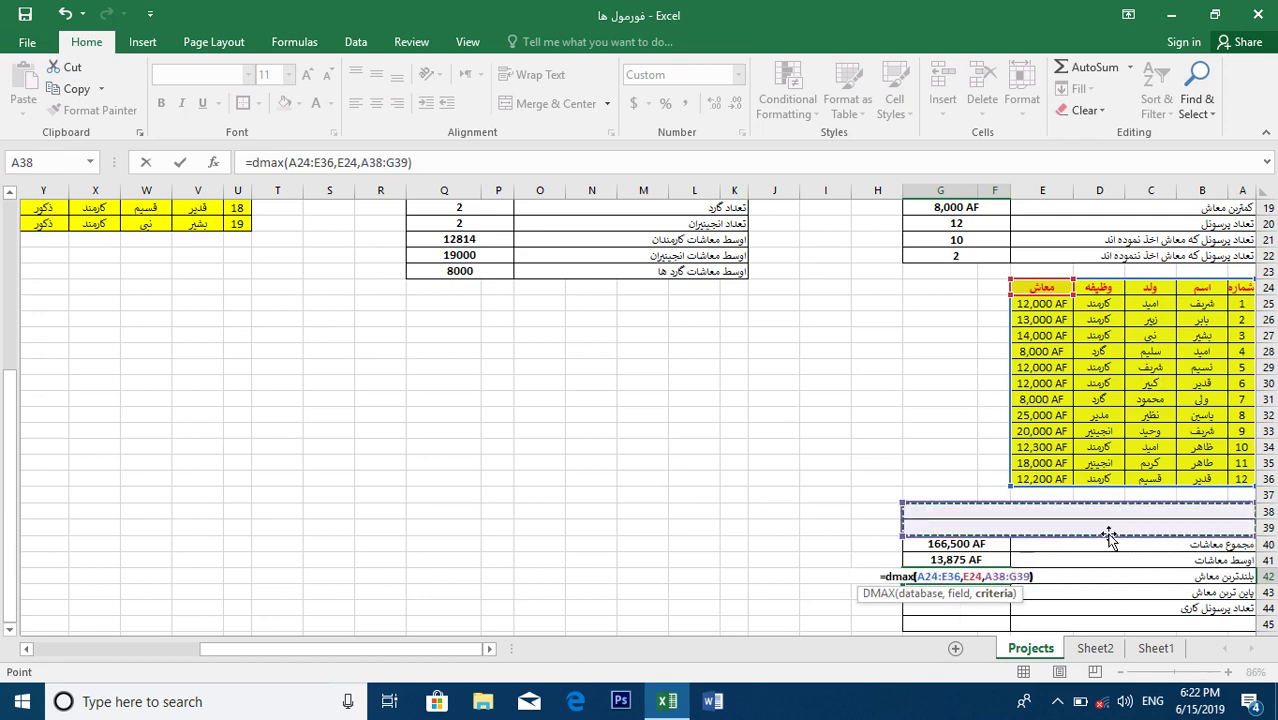
key(Return)
Find the lowest salary in F43 with =dmin(A24:E36,E24,A38:G39).
text(=)
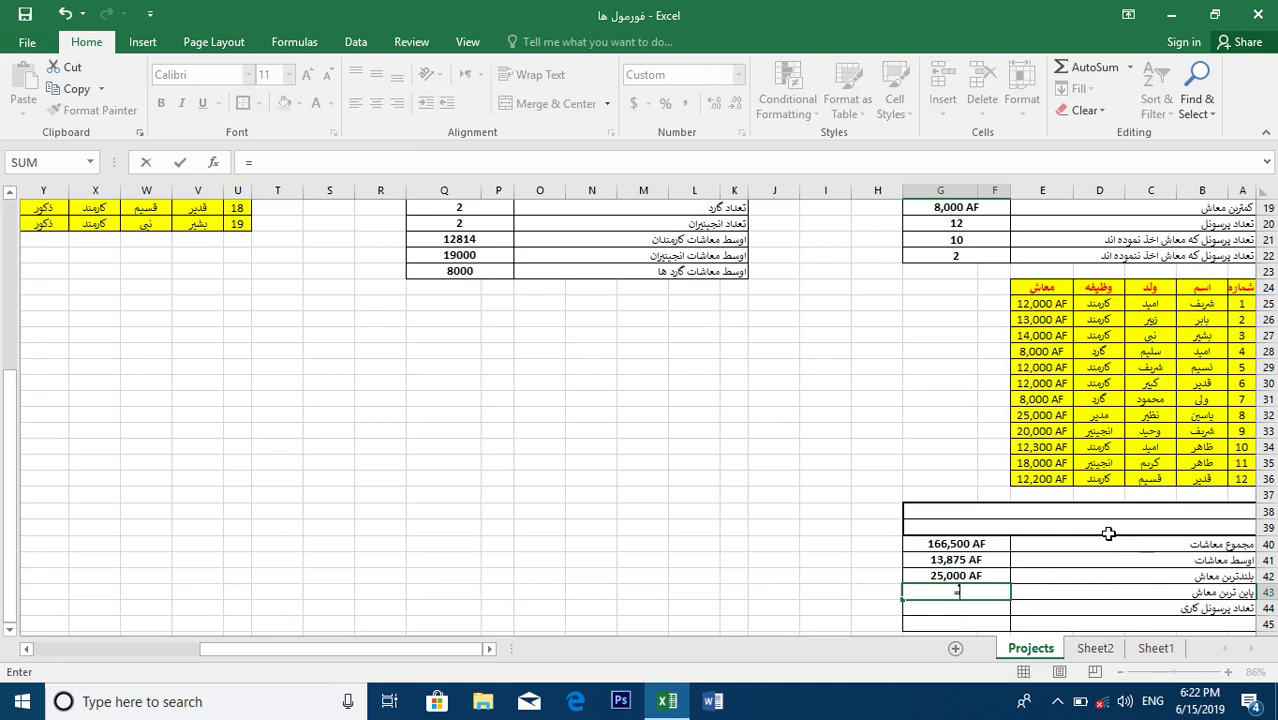
text(dm)
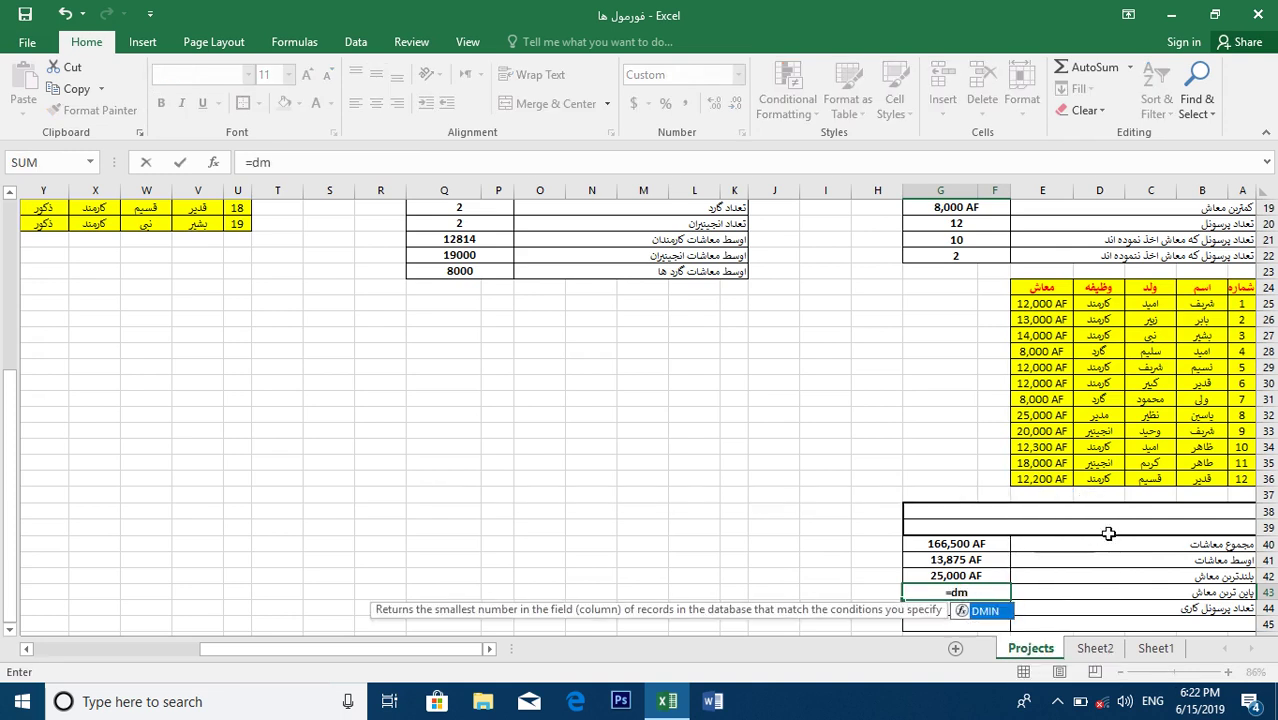
text(in()
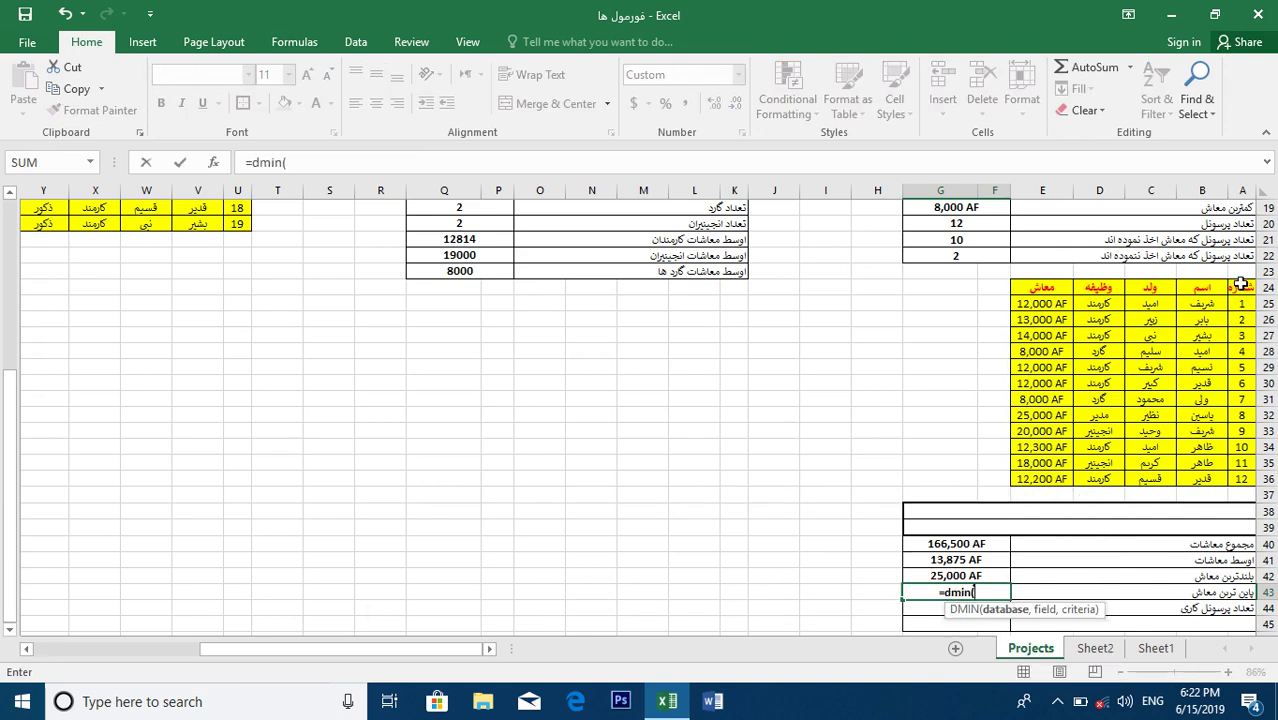
drag(1242, 287, 1040, 481)
text(,)
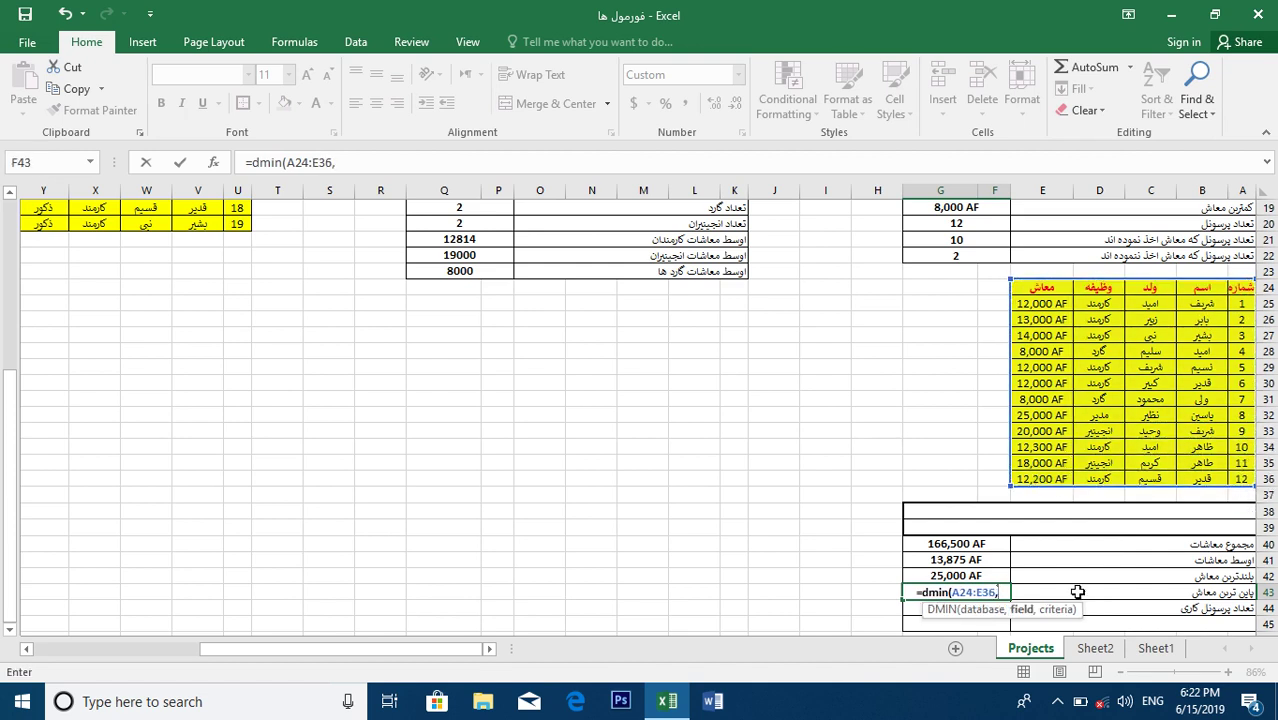
click(1050, 292)
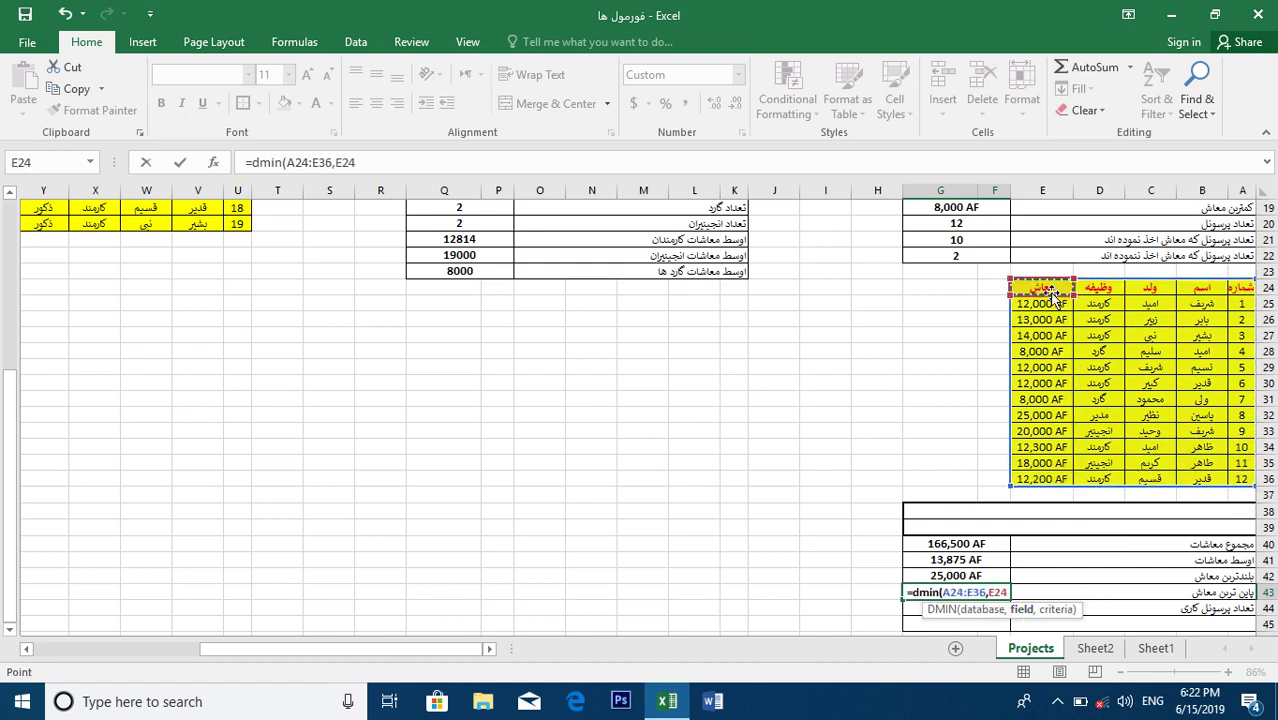
text(,)
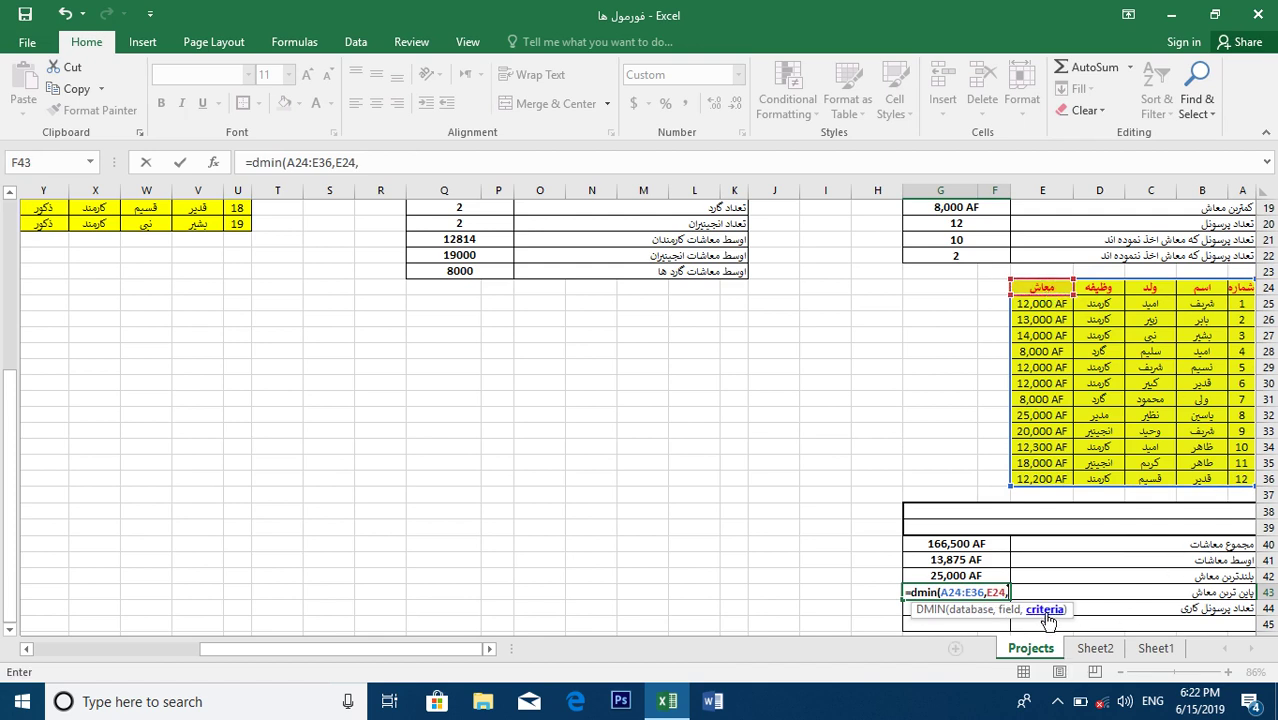
click(1070, 512)
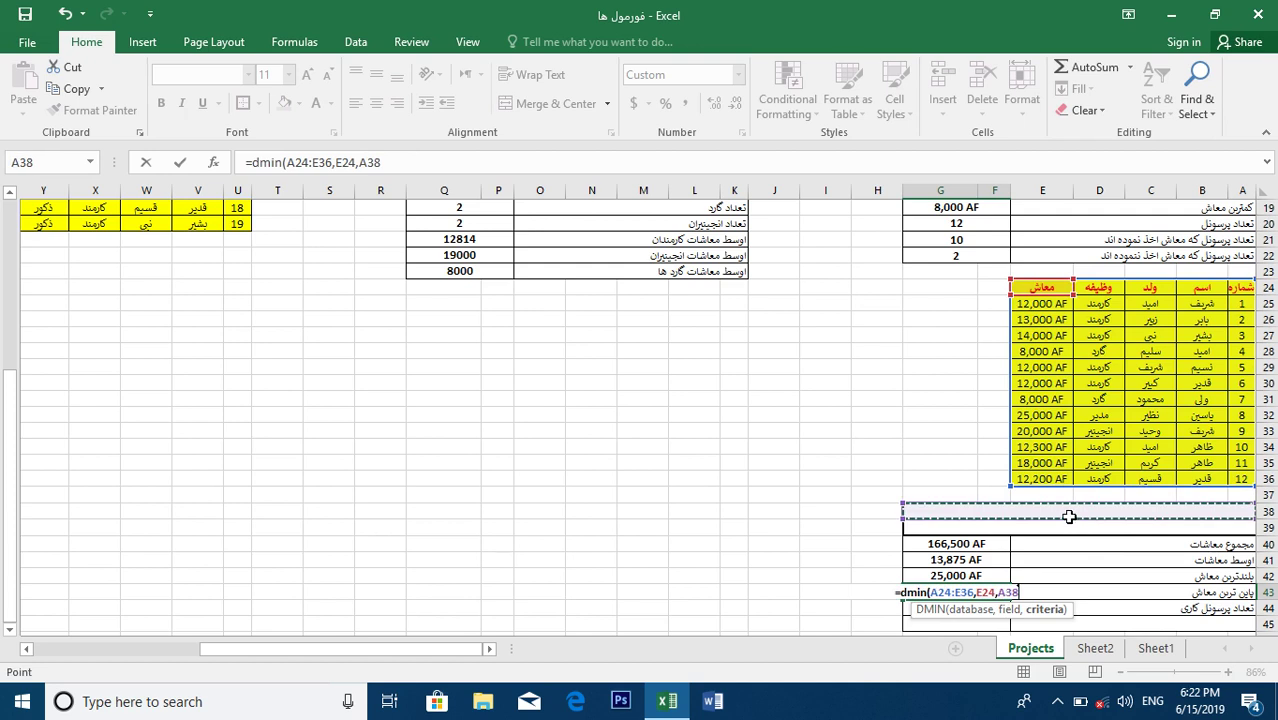
drag(1070, 512, 1068, 526)
text())
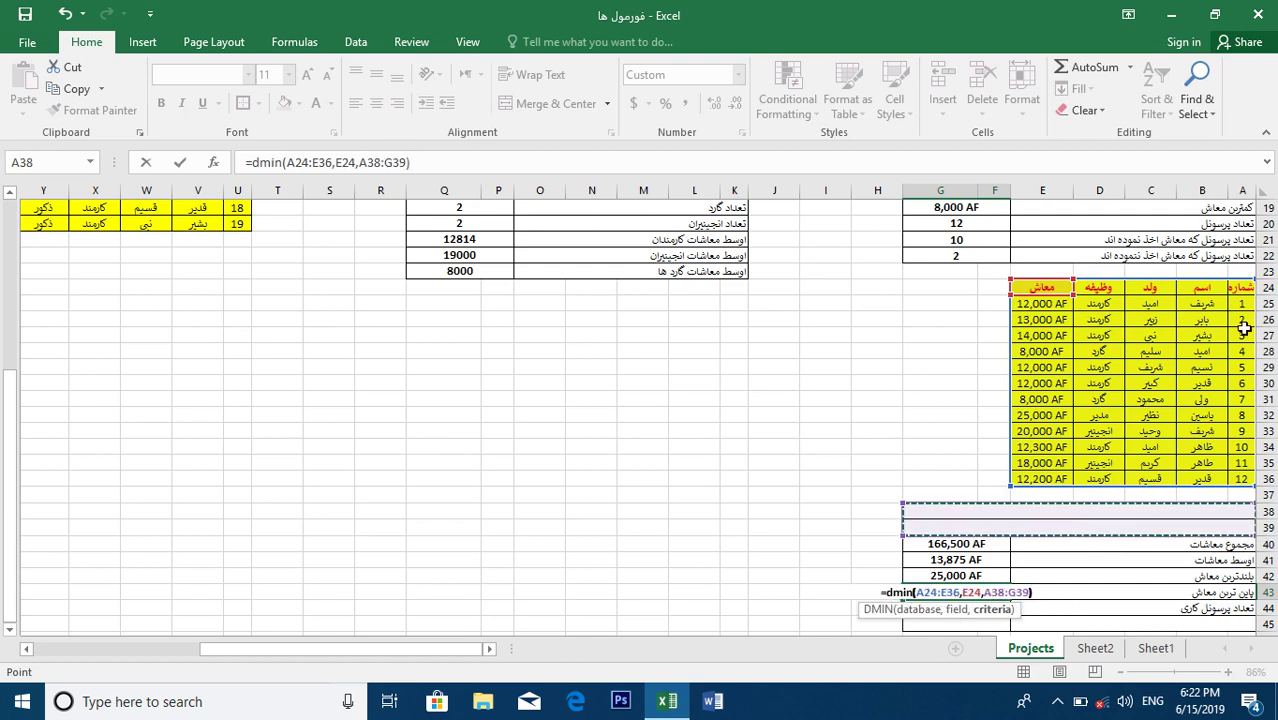
key(Return)
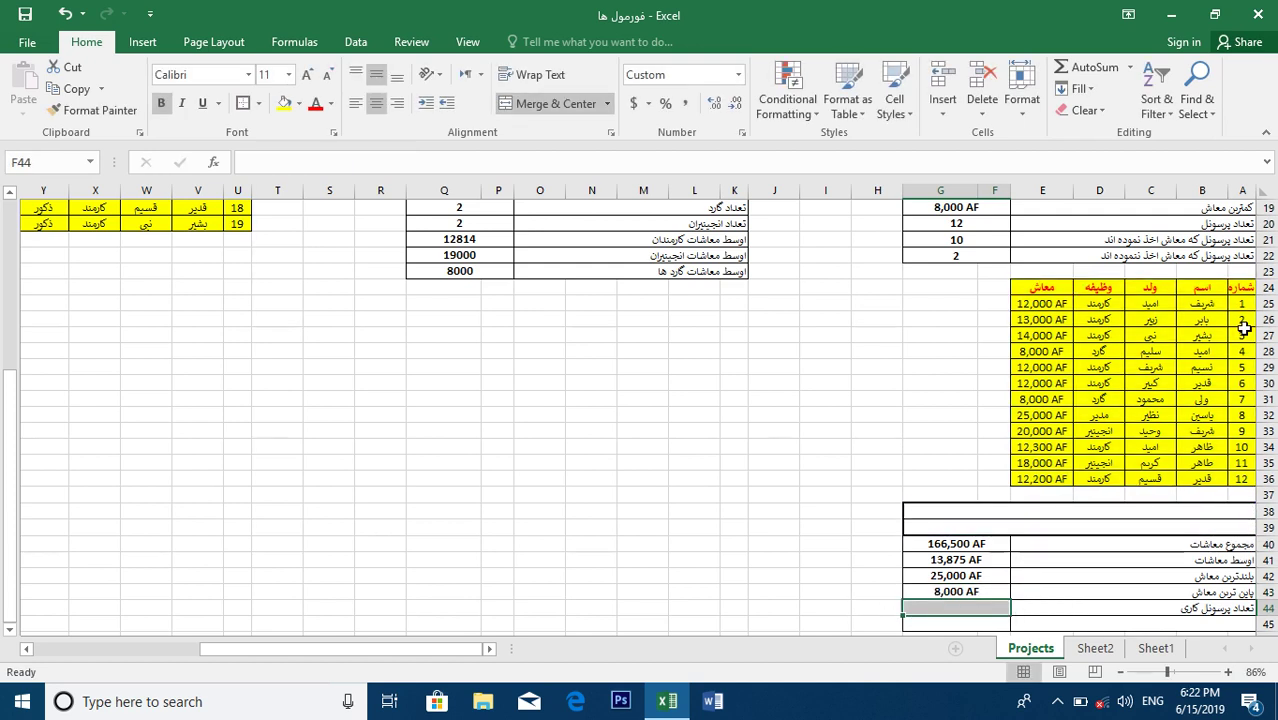
Count the working personnel in F44 by their salary entries with =dcount(A24:E36,E24,A38:G39).
text(=count)
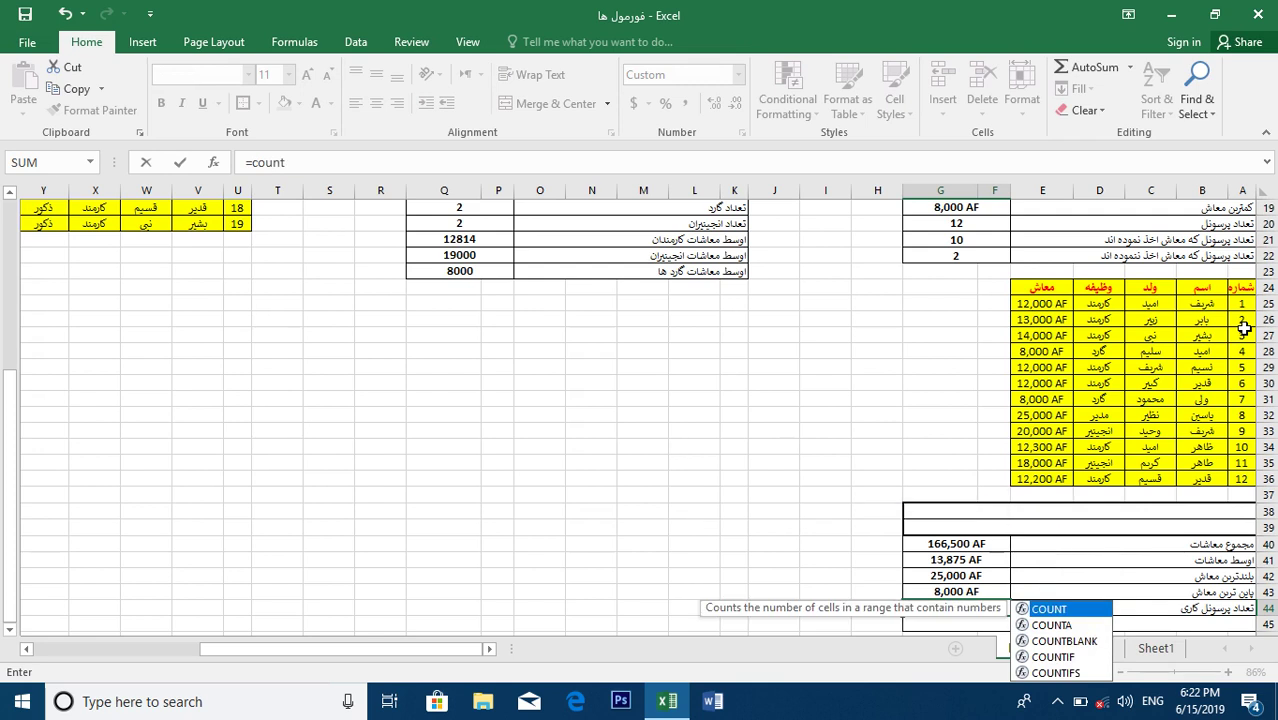
key(BackSpace)
key(BackSpace)
key(BackSpace)
key(BackSpace)
key(BackSpace)
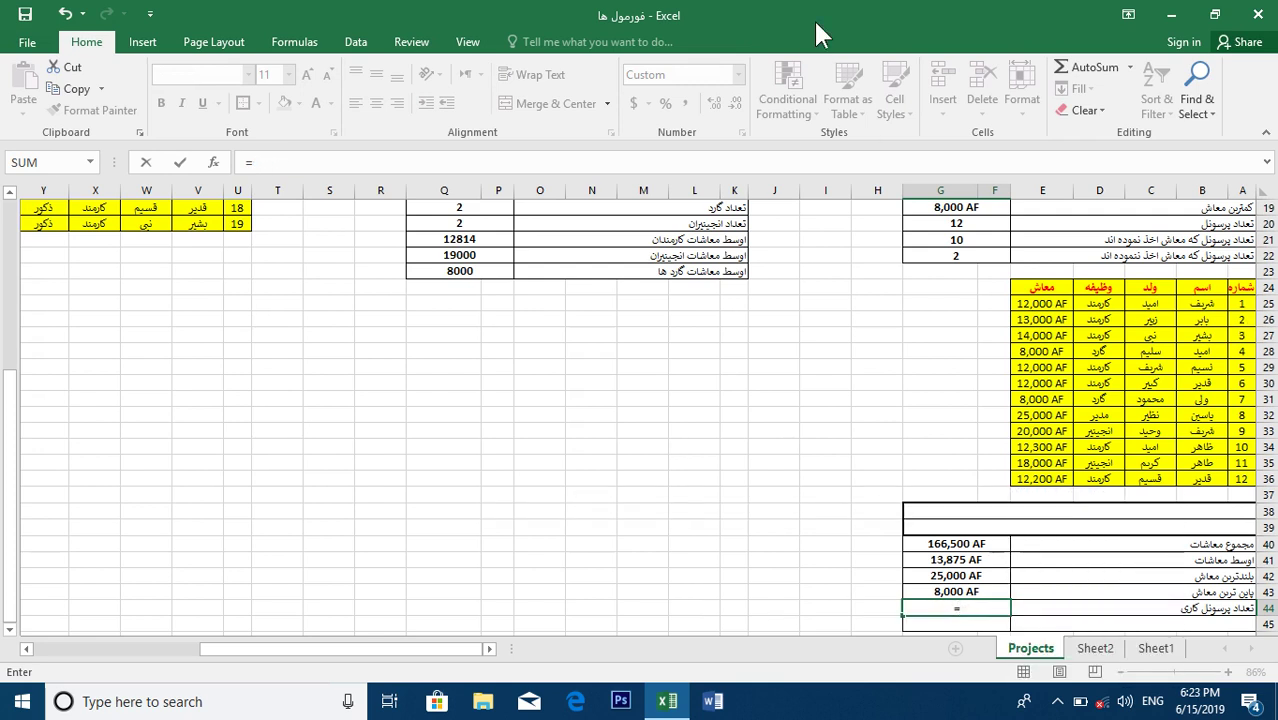
text(dcount)
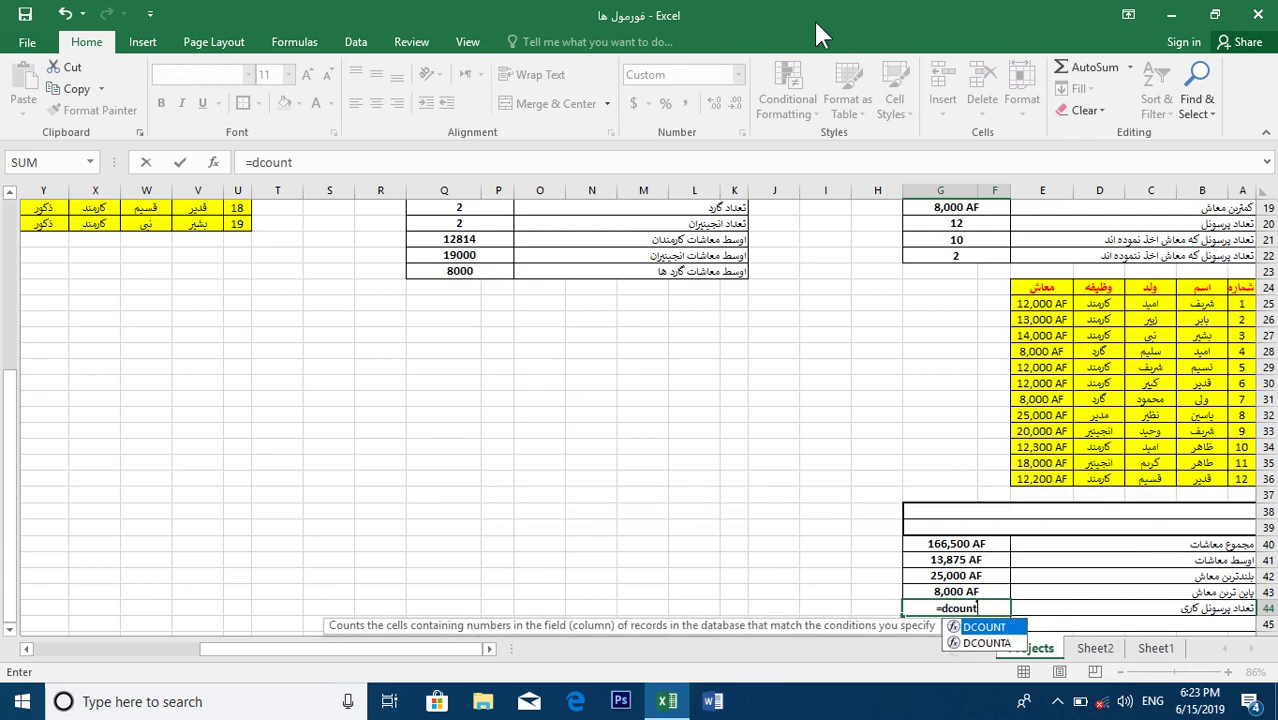
text(()
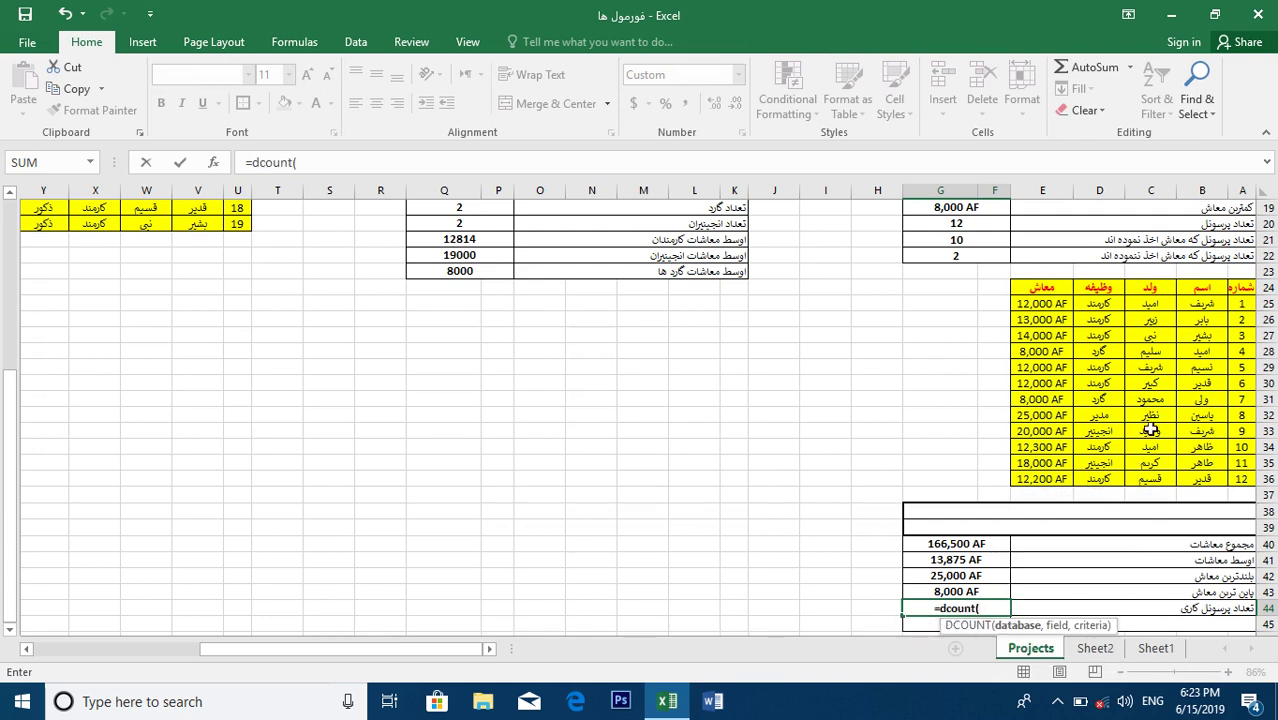
drag(1250, 287, 1055, 458)
text(,)
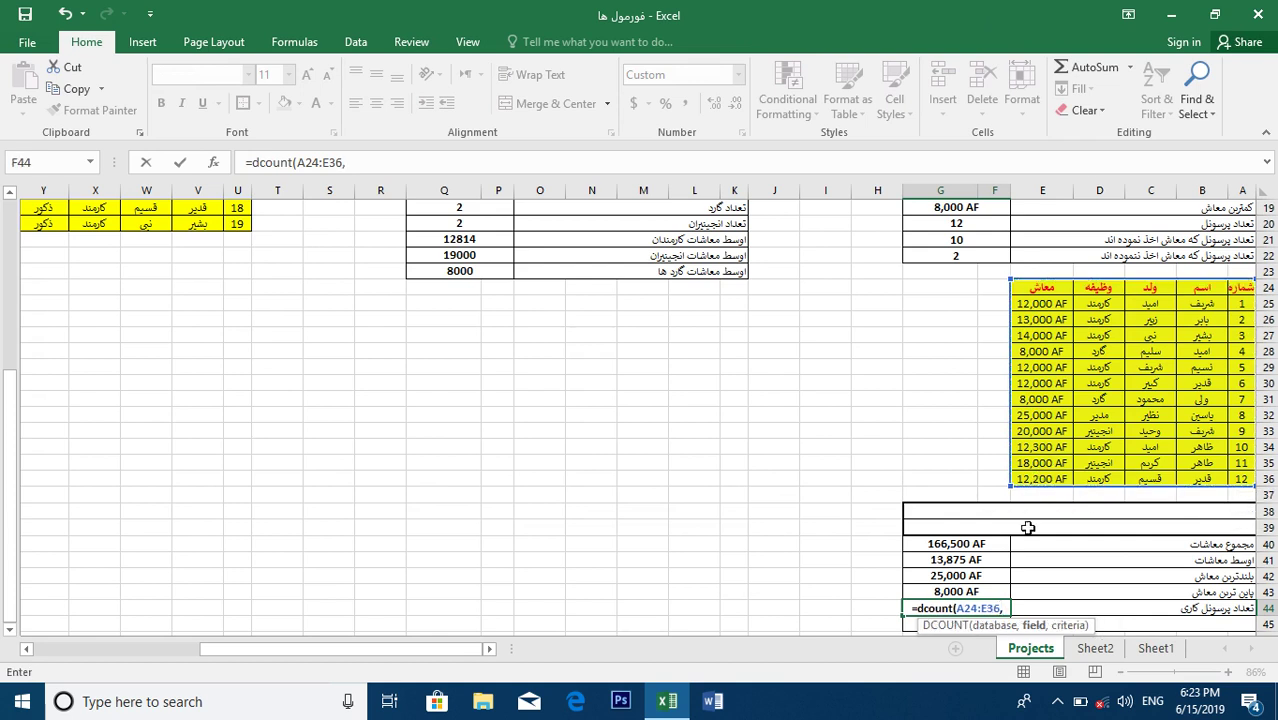
click(1041, 292)
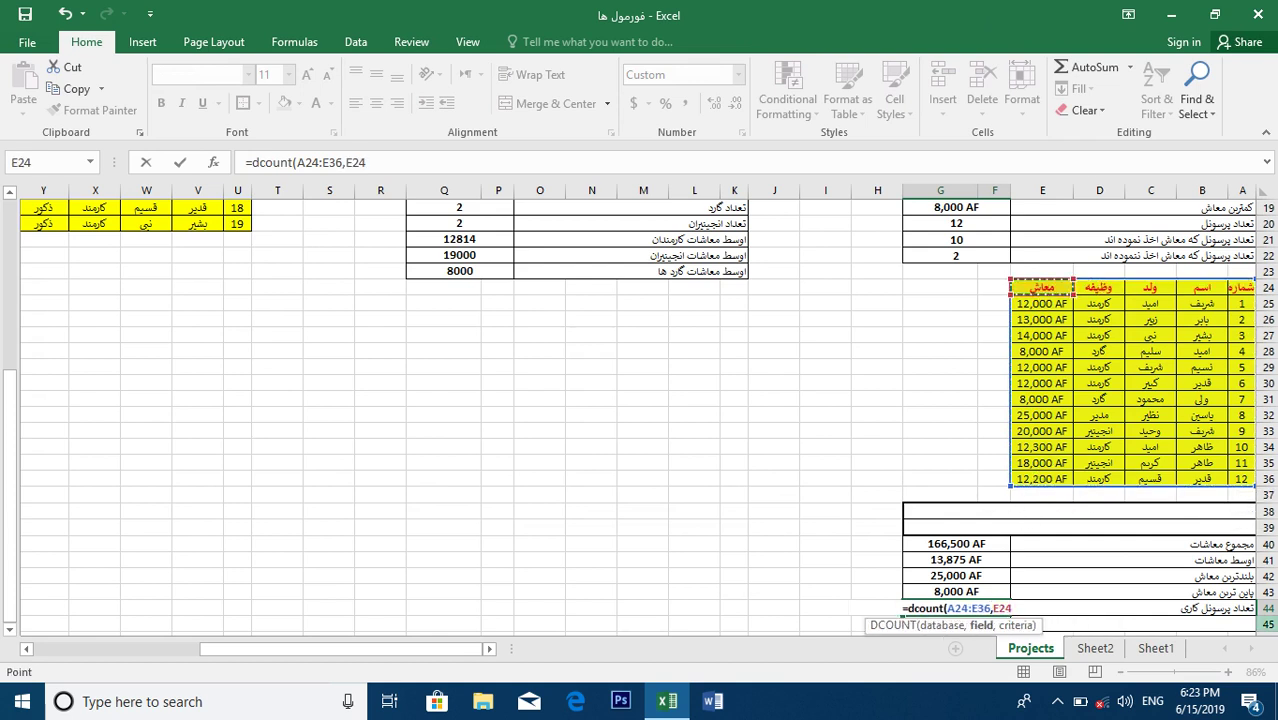
text(,)
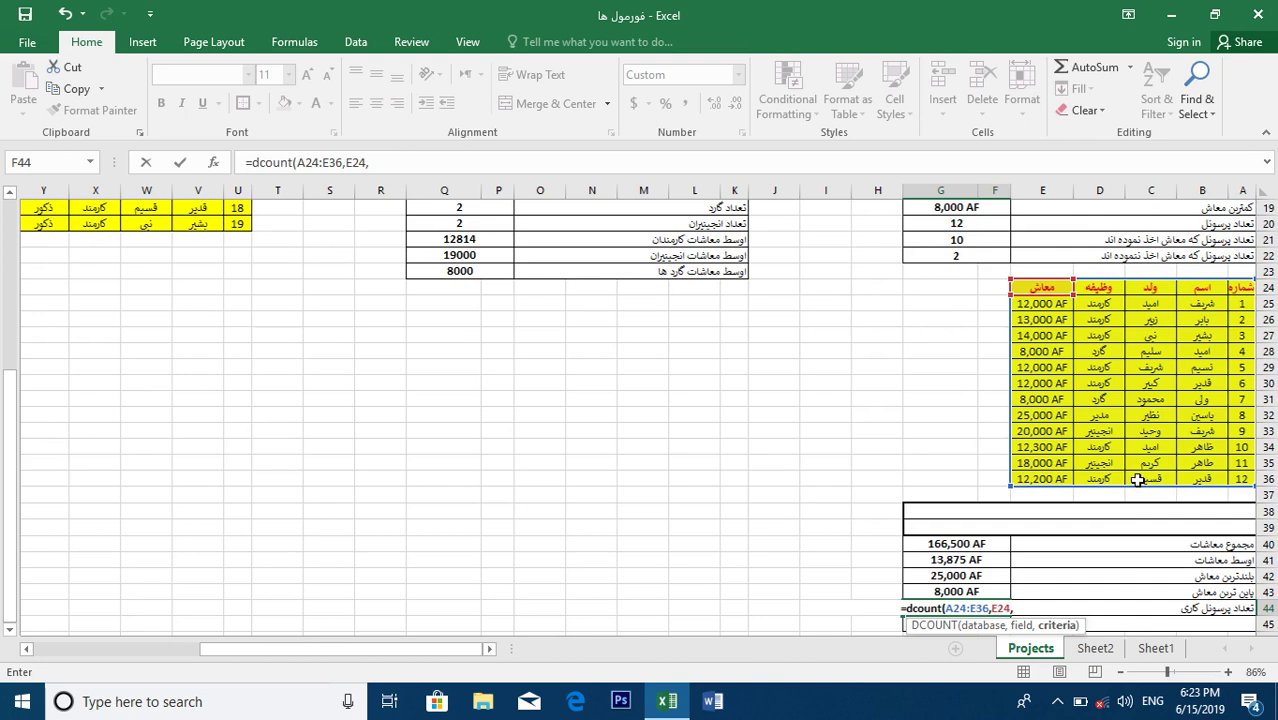
scroll(1120, 478, up, 1)
drag(1061, 530, 1035, 545)
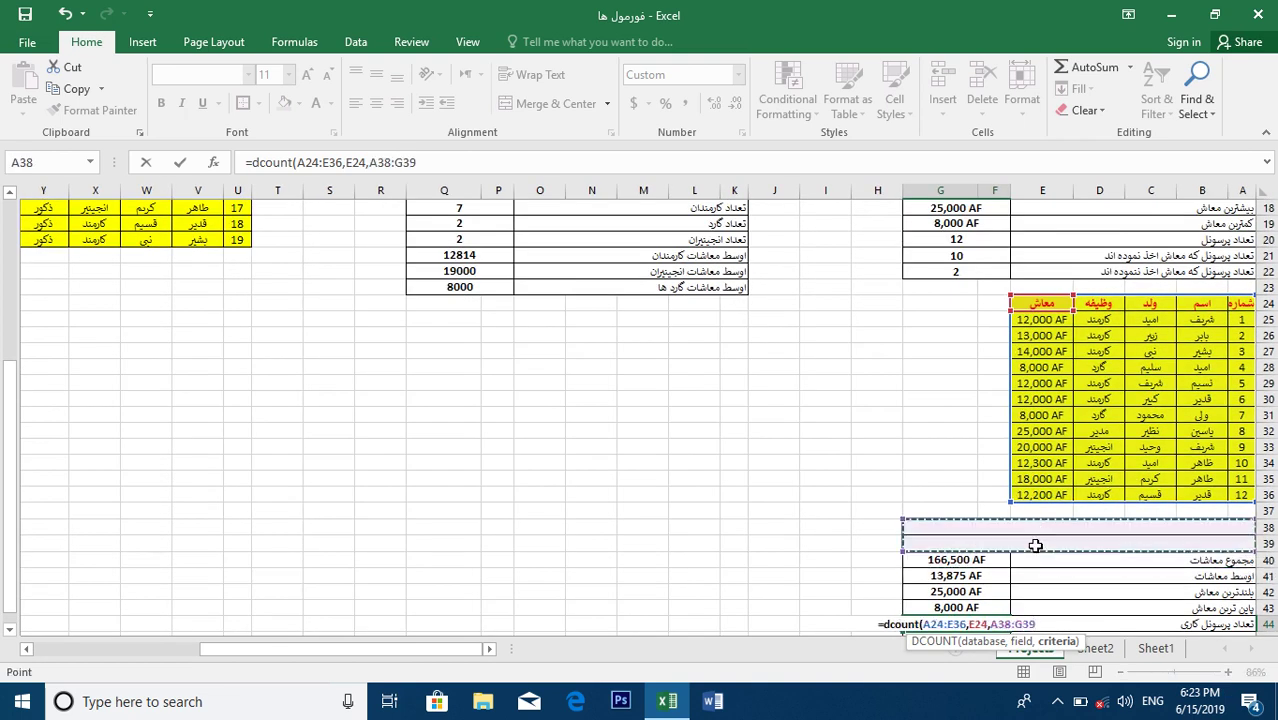
key(Return)
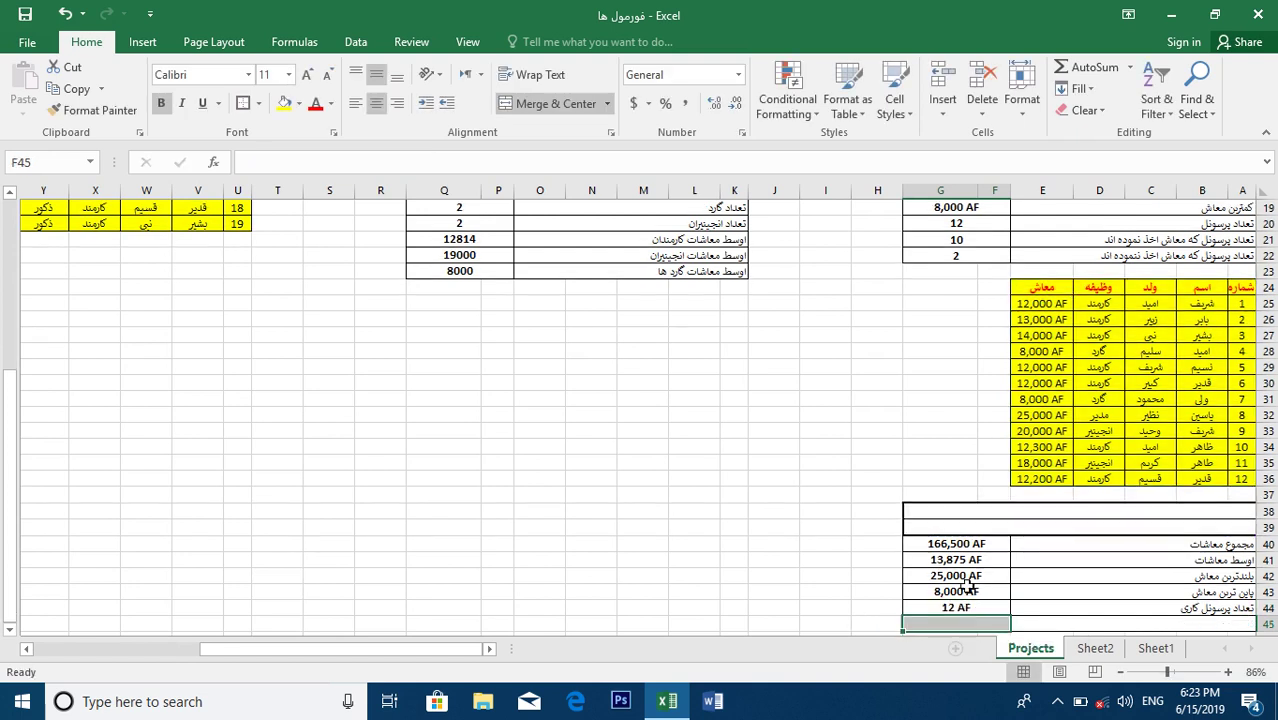
Set the number format of the personnel count in F44 to General.
click(948, 607)
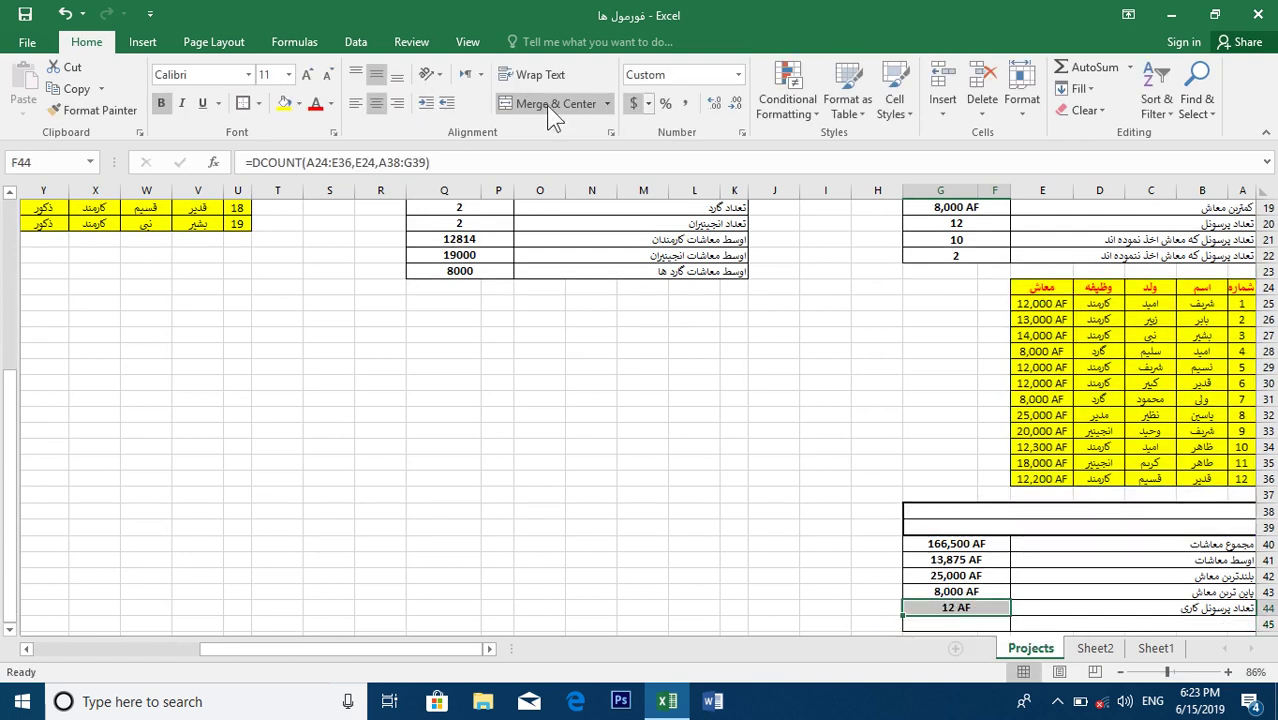
click(738, 75)
click(658, 124)
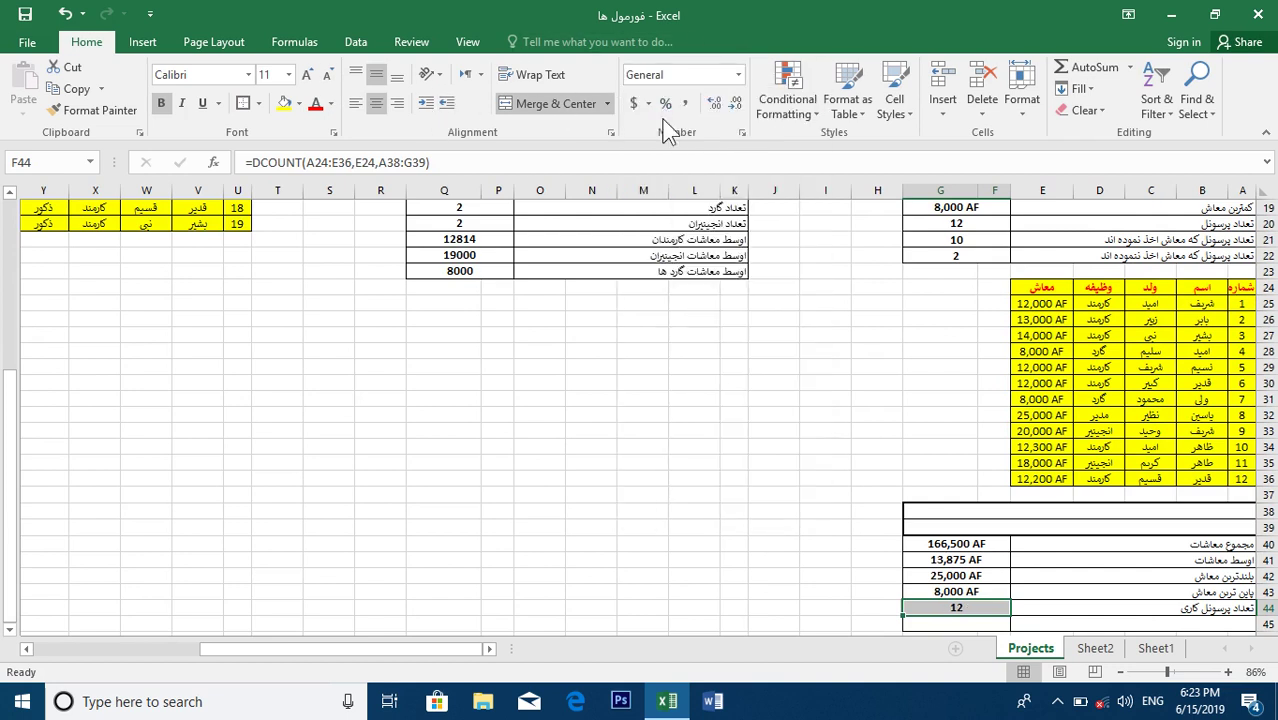
click(805, 497)
Total the salaries E25:E36 with the SUM function in I40 as a comparison for the Dsum total in F40.
click(872, 546)
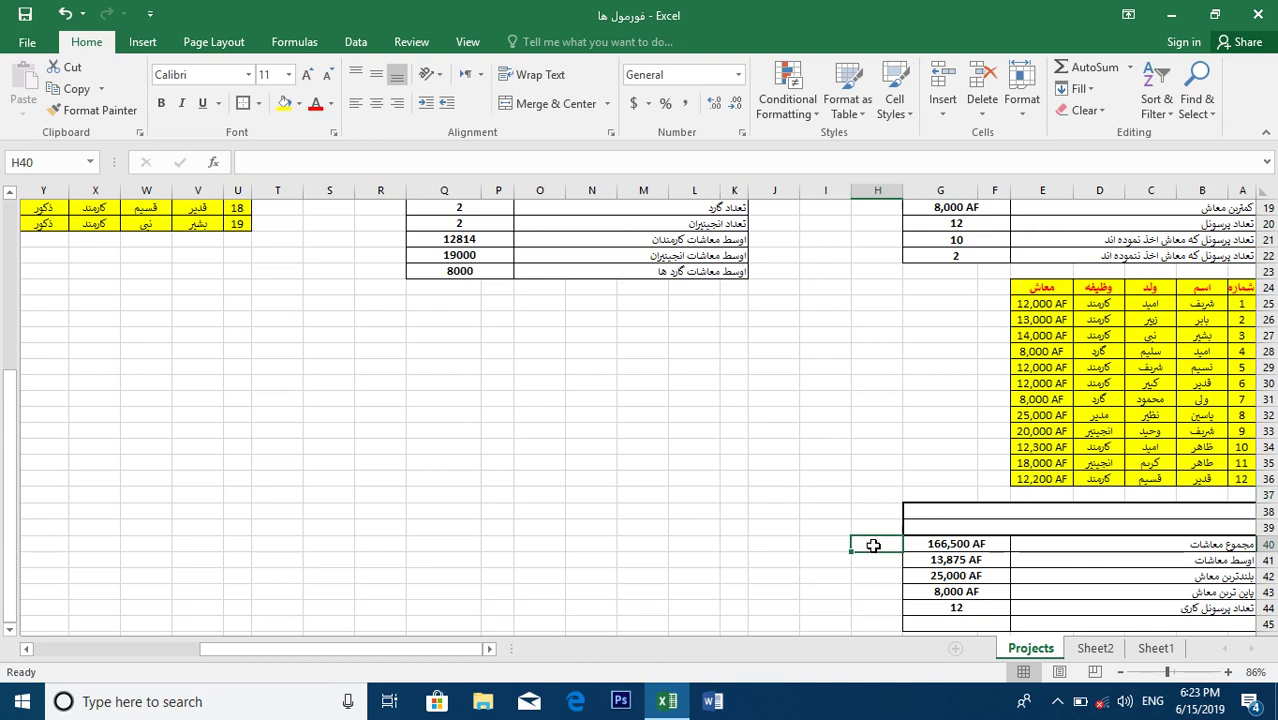
click(832, 550)
text(=)
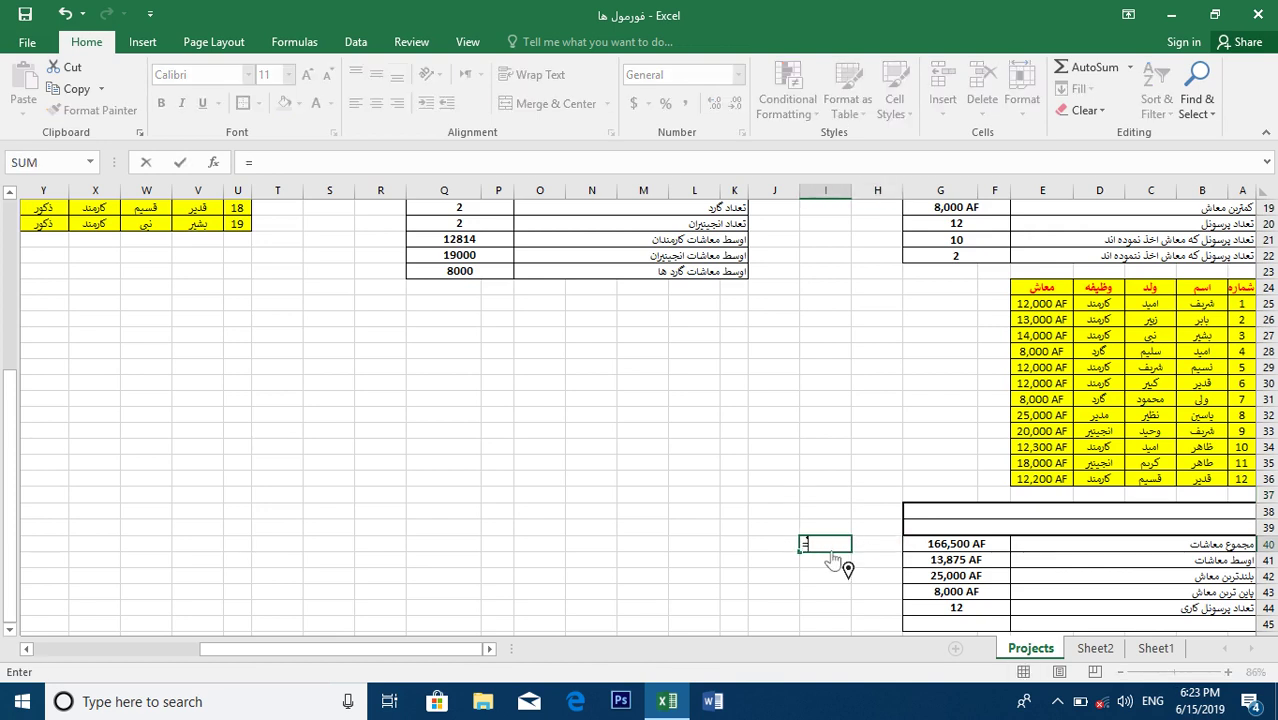
text(sum()
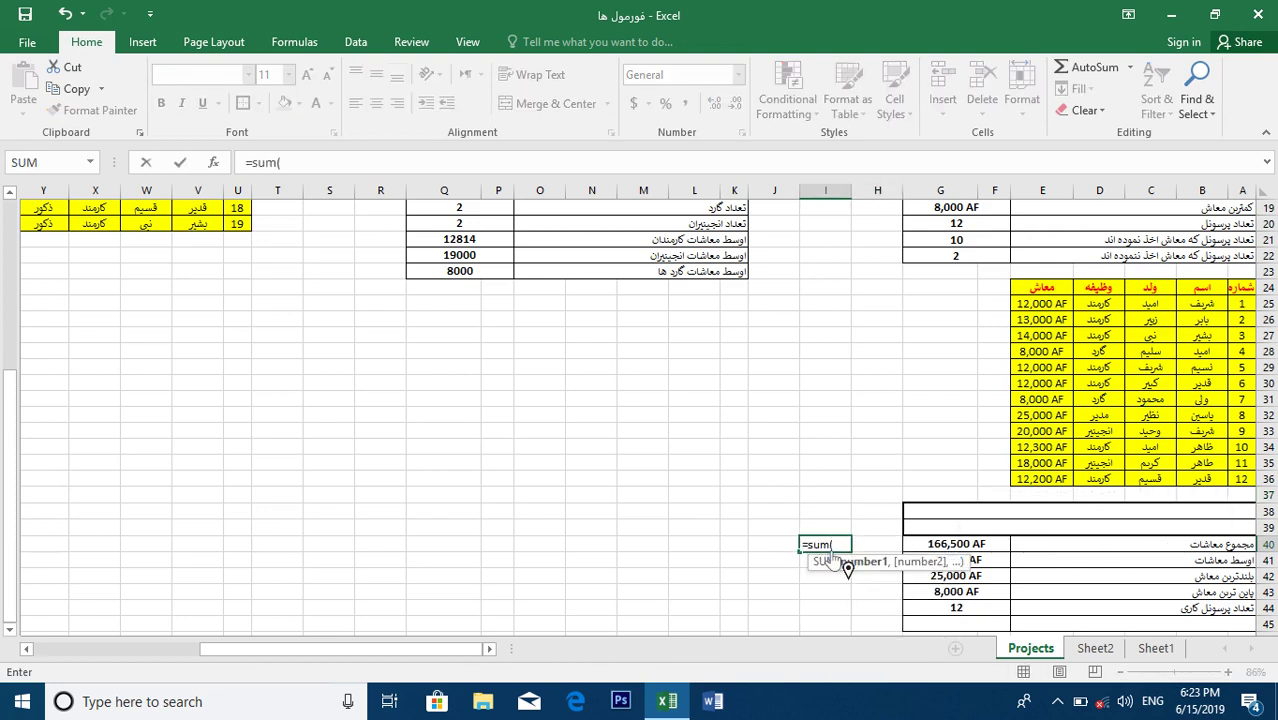
drag(1042, 303, 1052, 494)
key(Return)
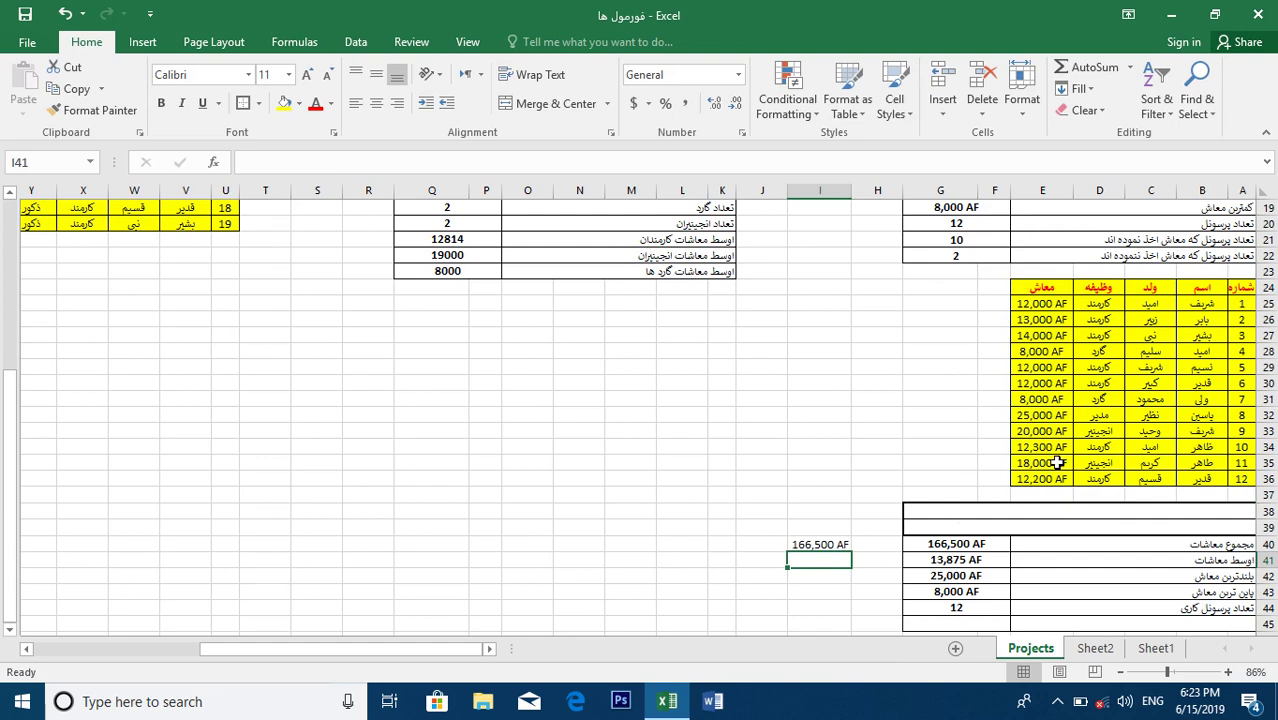
click(958, 544)
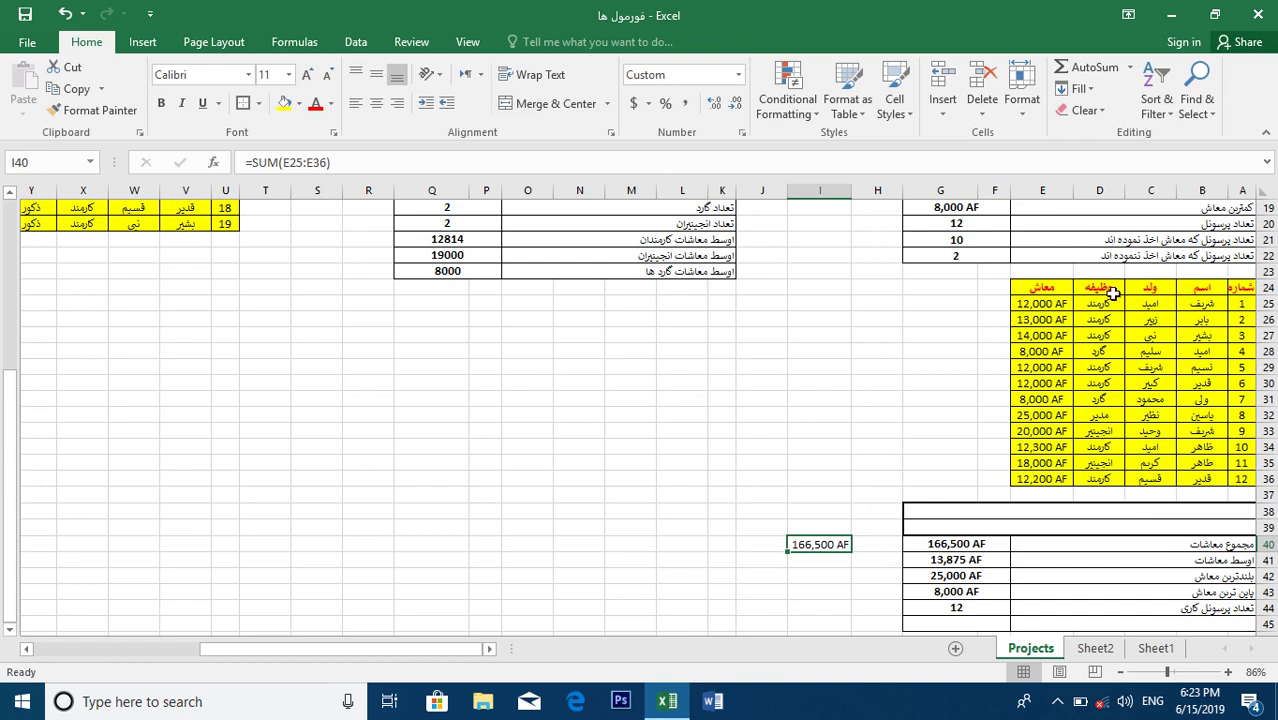
Enter وظیفه as the criteria heading in the merged cell A38.
click(1131, 512)
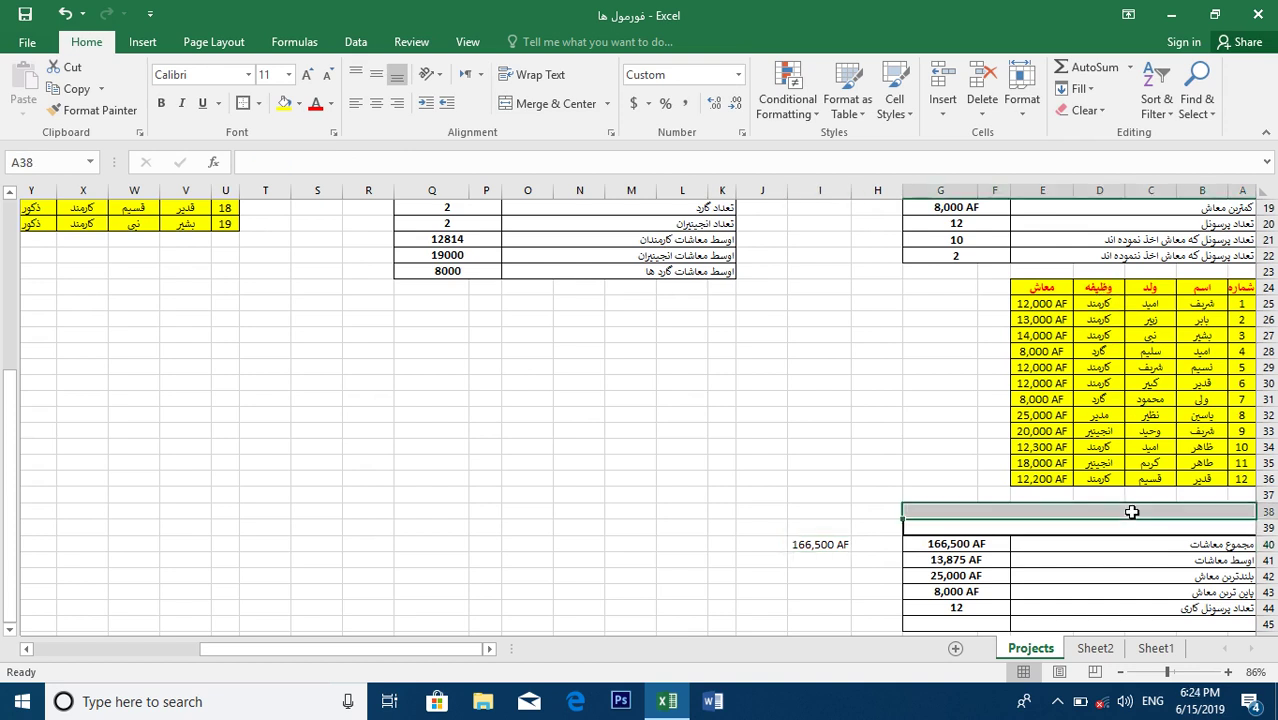
text(,)
key(BackSpace)
key(alt+shift)
text(وظیف)
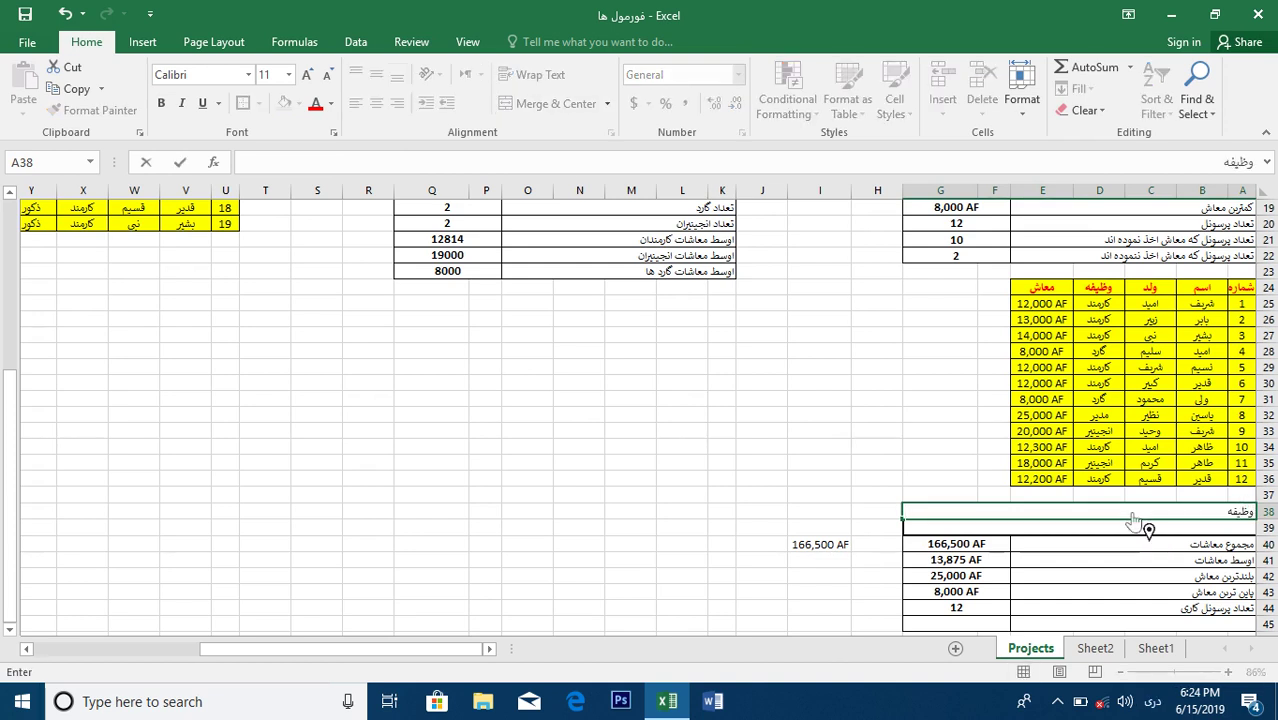
text(ه)
key(Return)
Format the merged criteria rows A38:G39 with font size 12, bold and centred alignment.
drag(1130, 513, 1122, 528)
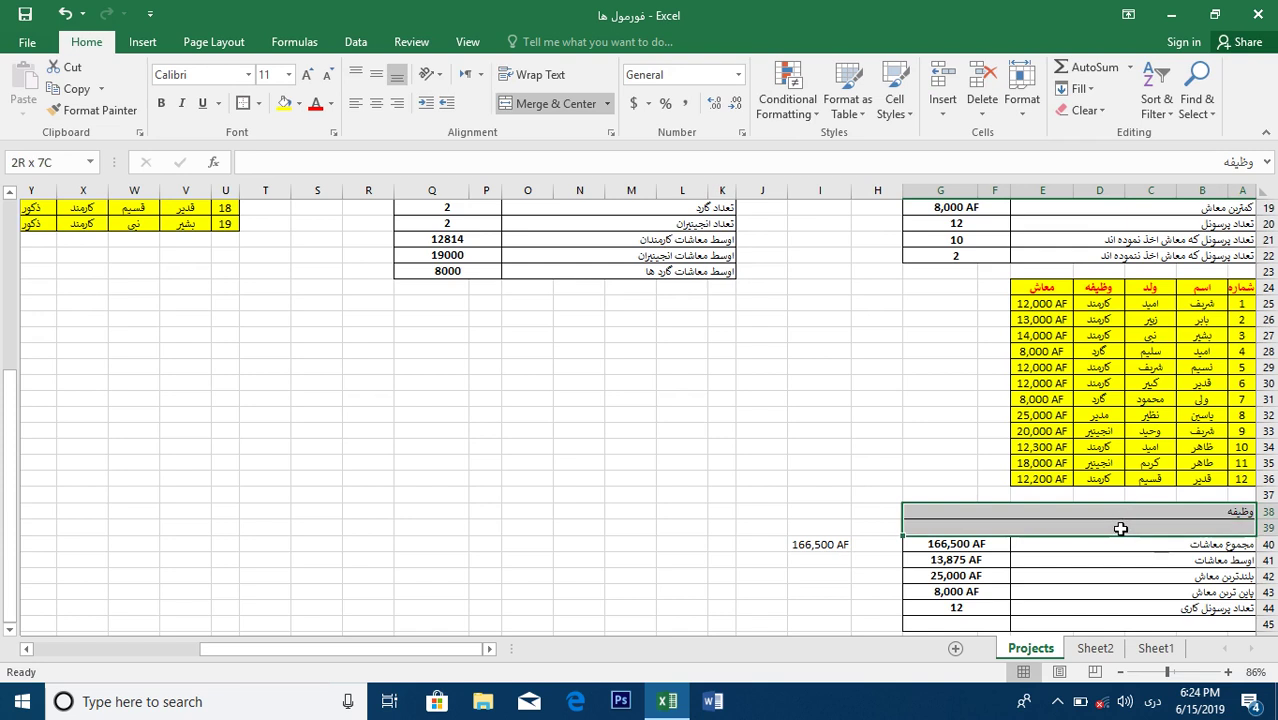
click(307, 75)
click(163, 104)
click(376, 104)
Enter کارمند as the job-title criterion in the merged cell A39 beneath the وظیفه heading.
click(1077, 527)
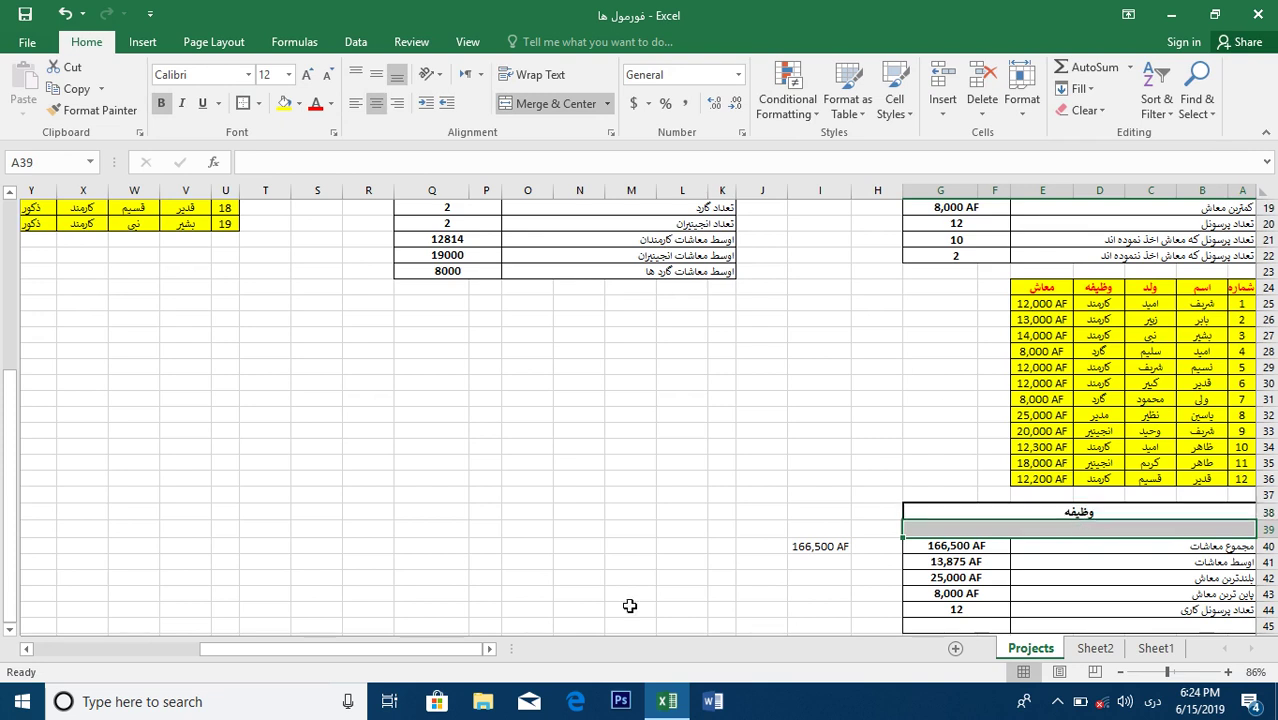
text(کارمند)
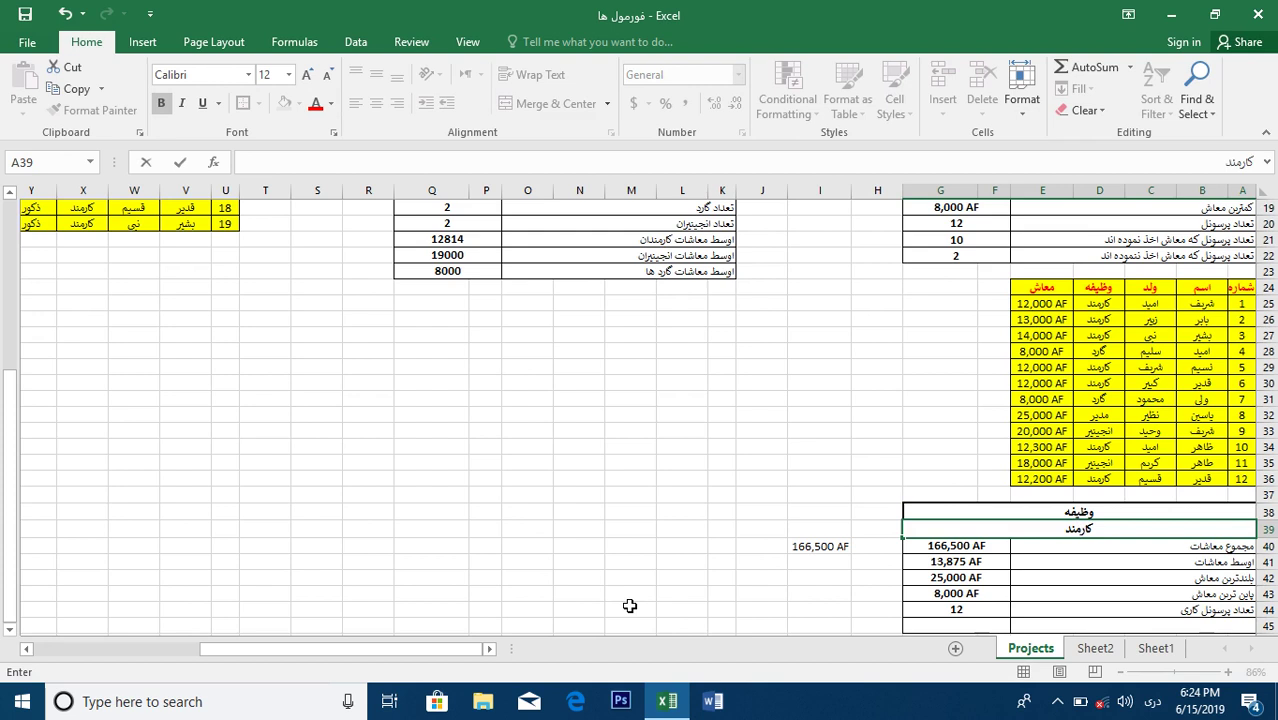
key(Return)
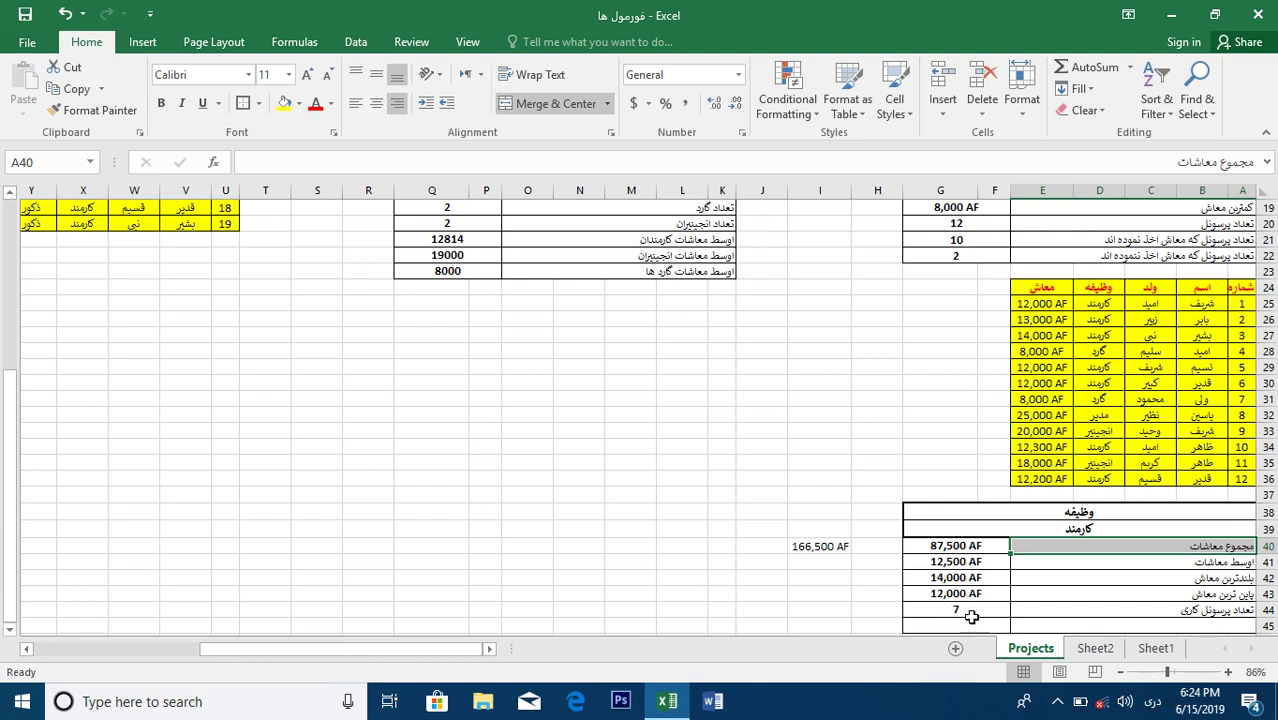
Change the job-title criterion in A39 to انجینیر.
click(1079, 528)
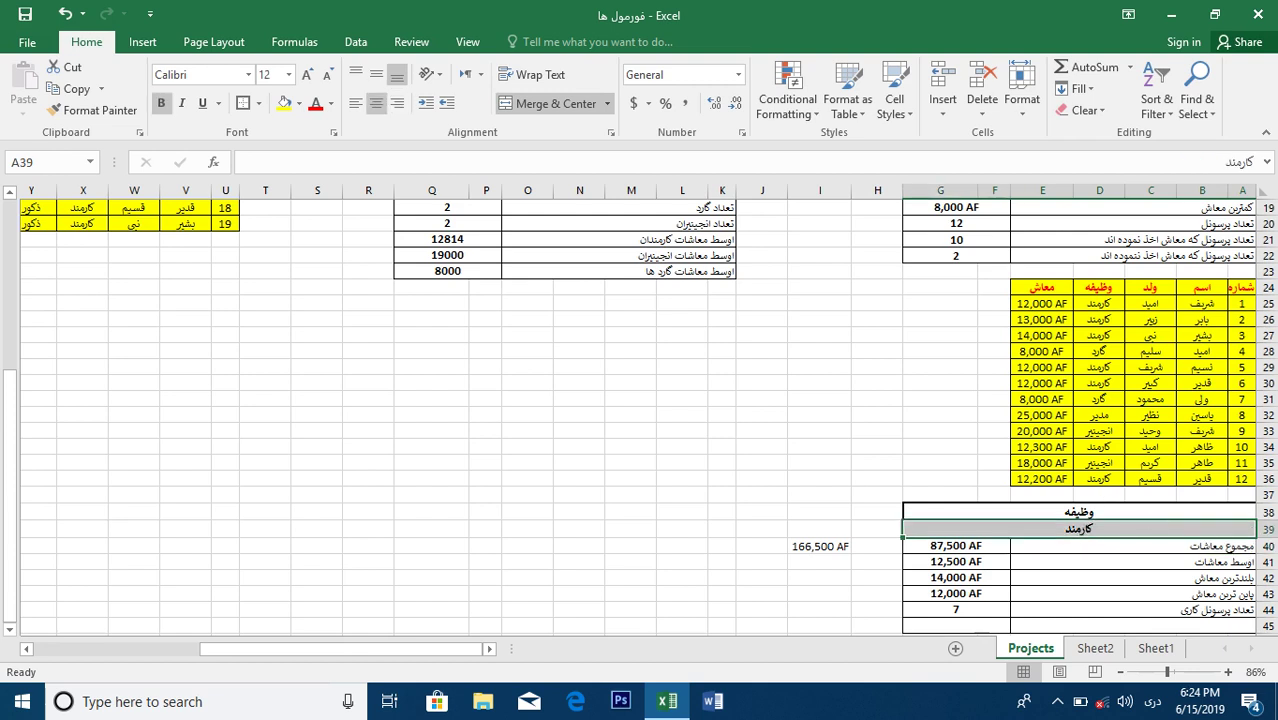
text(انجینیر)
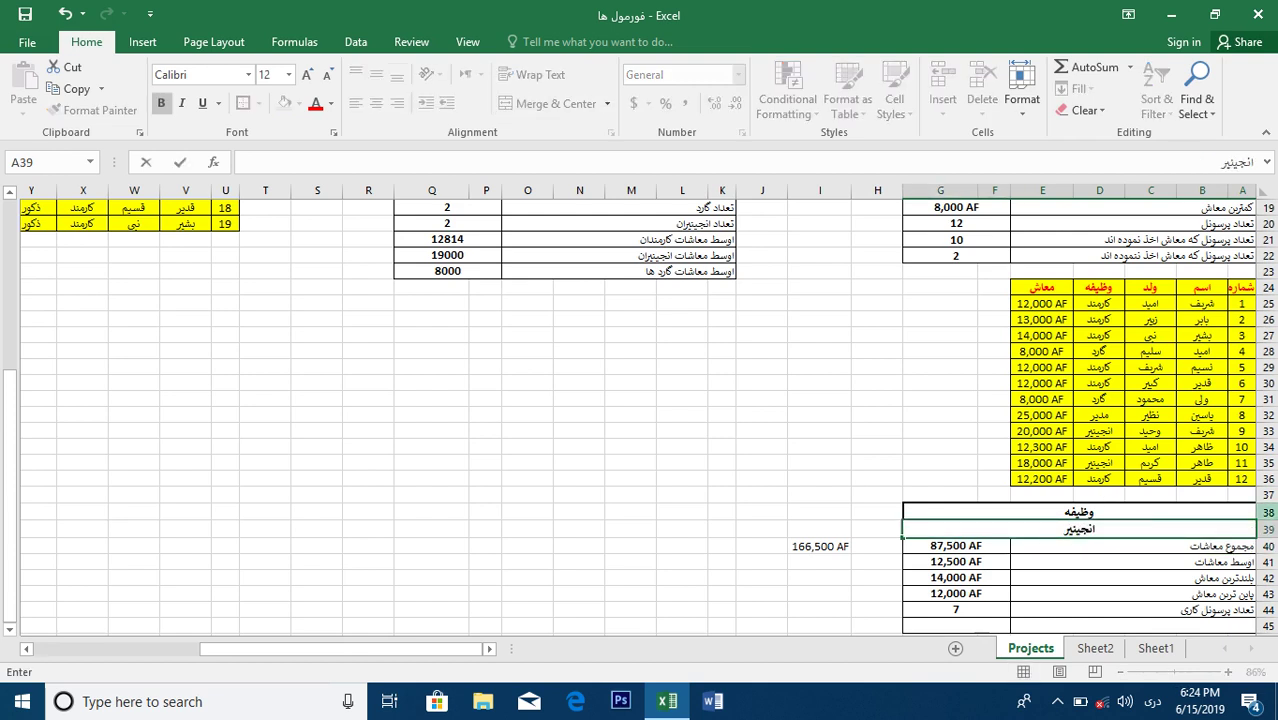
key(Return)
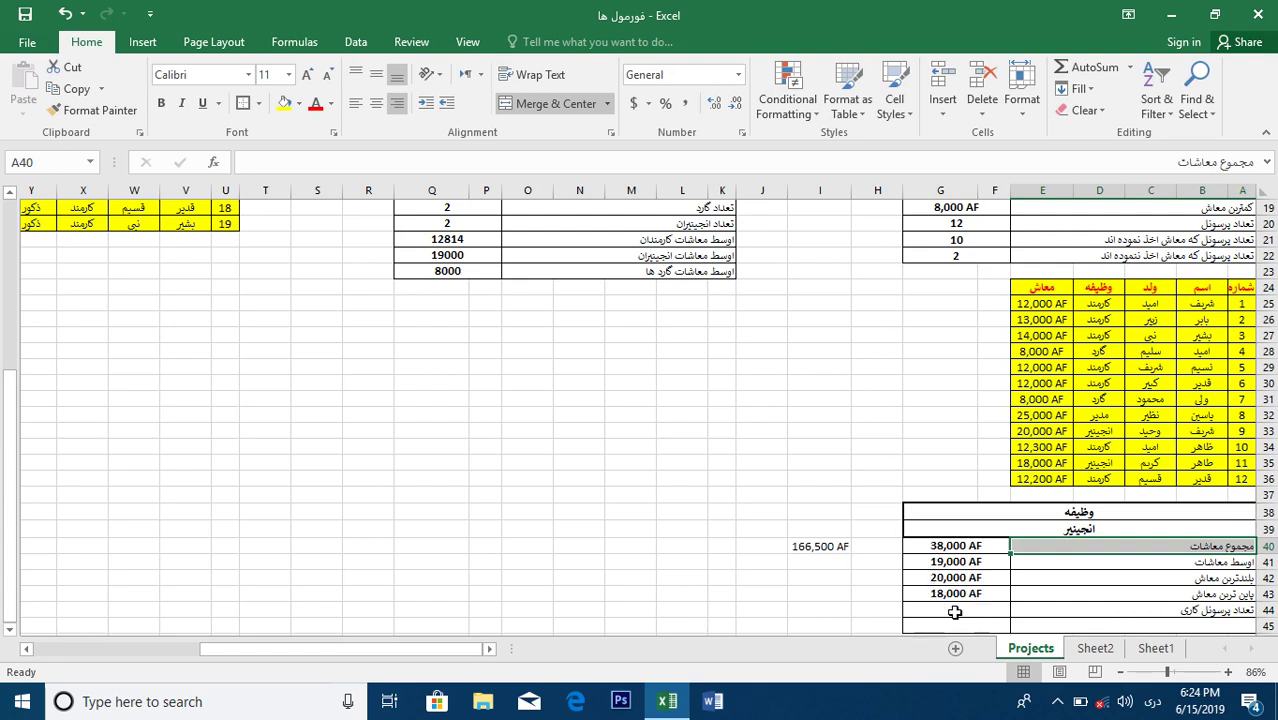
Change the job-title criterion in A39 to گارد.
click(1090, 526)
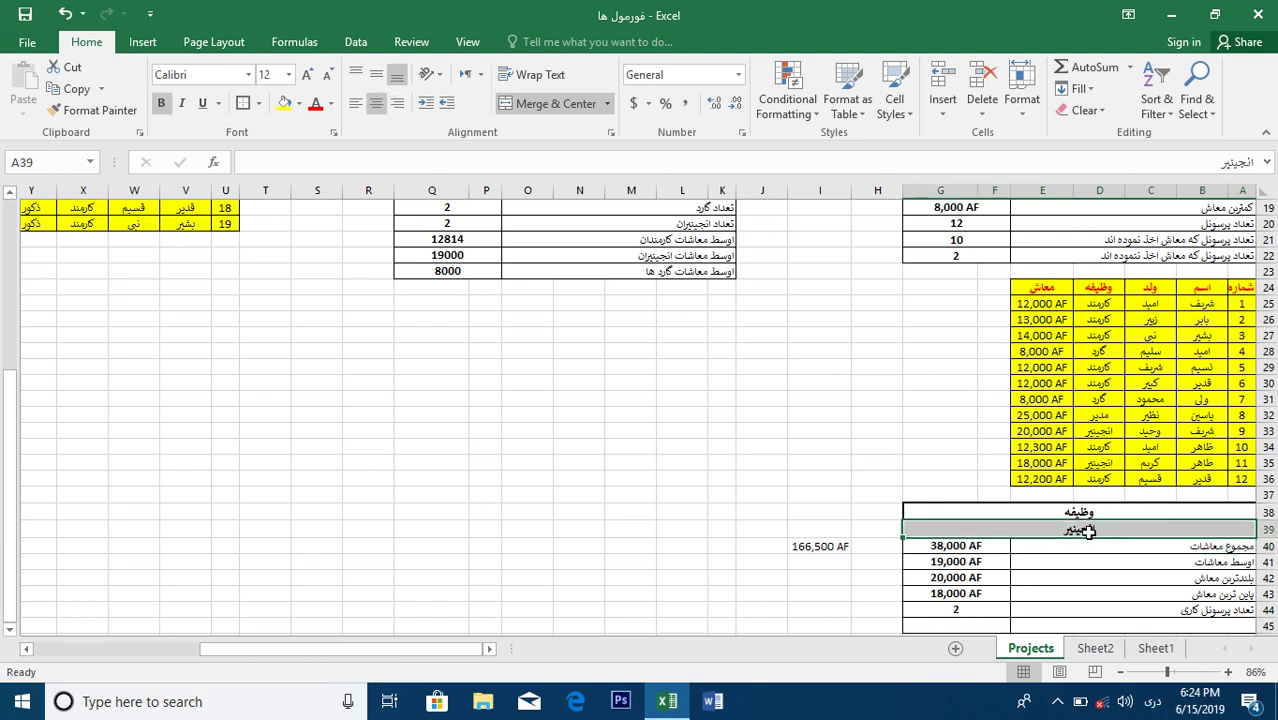
text(\)
key(BackSpace)
text(گارد)
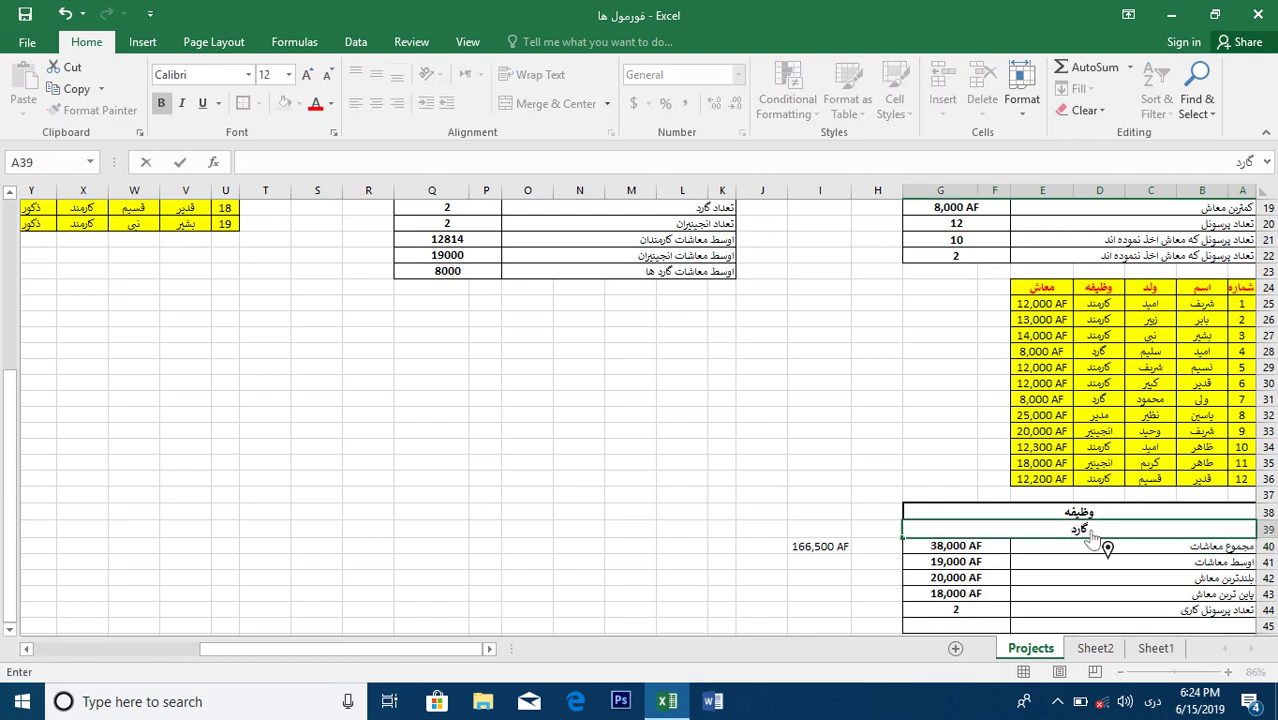
key(Return)
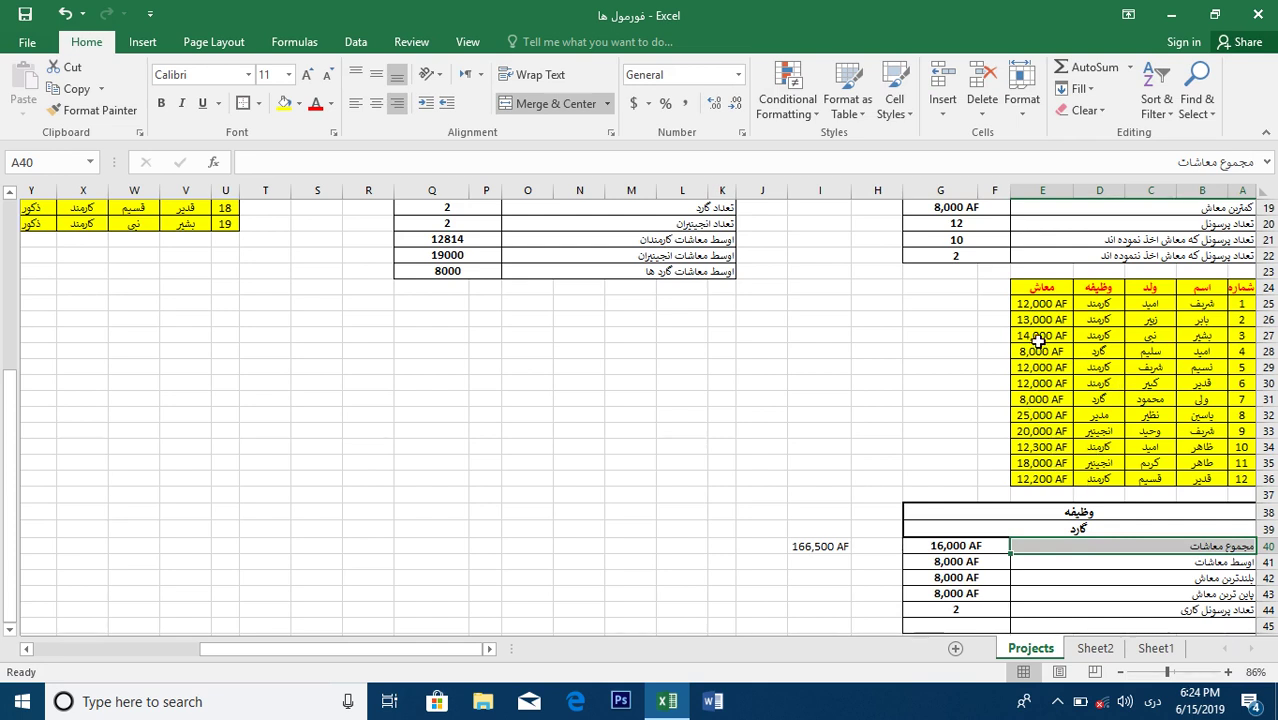
Switch the criteria heading in A38 to اسم and enter the employee first name from B25 in A39.
click(1098, 511)
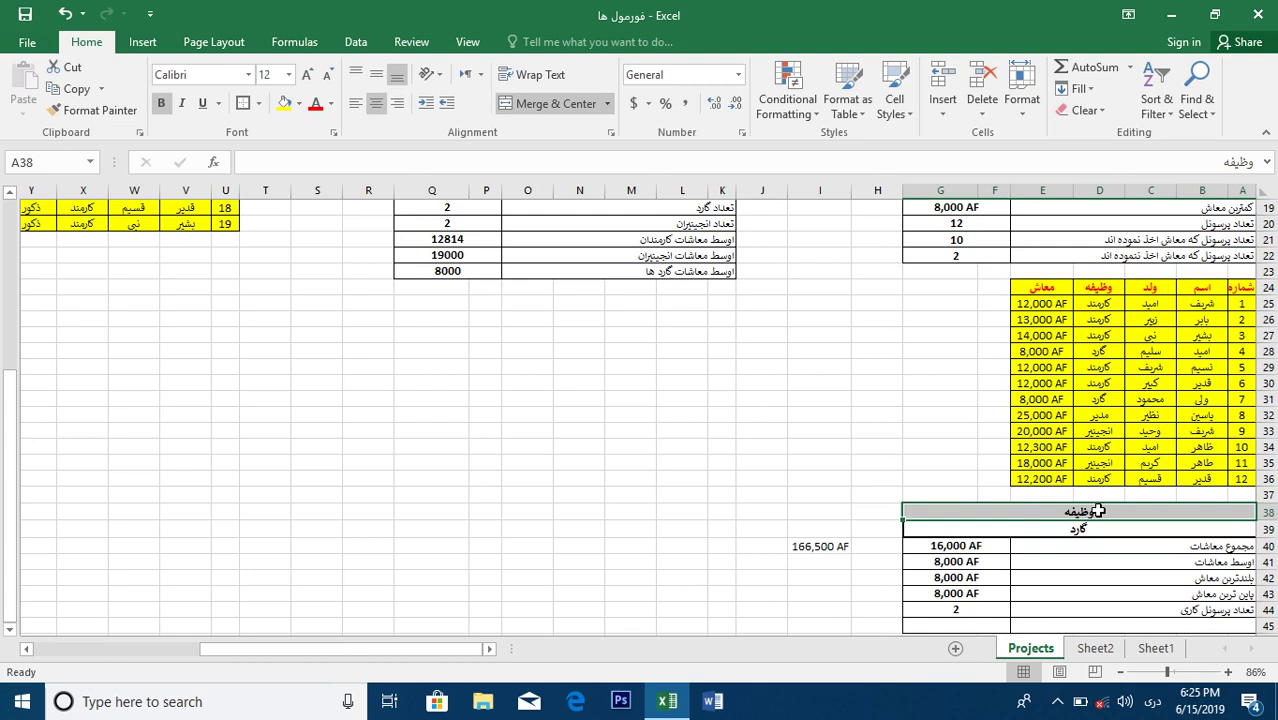
text(اسم)
key(Return)
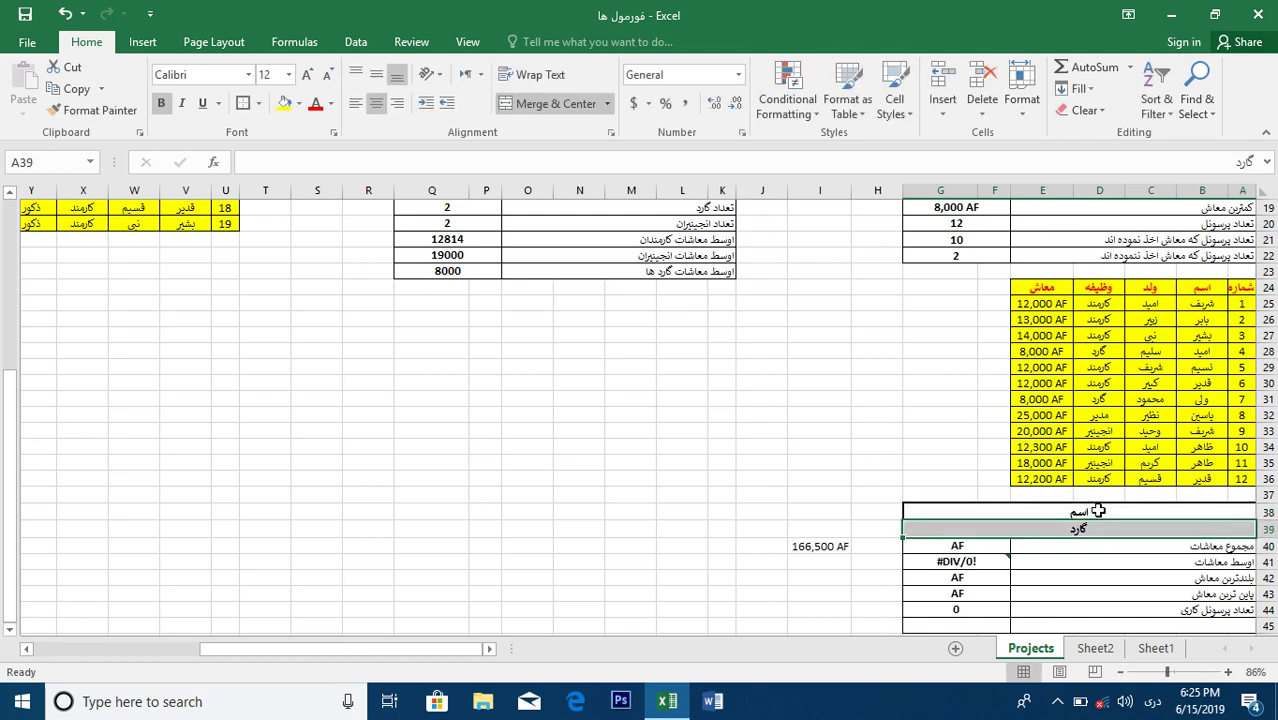
text(شریف)
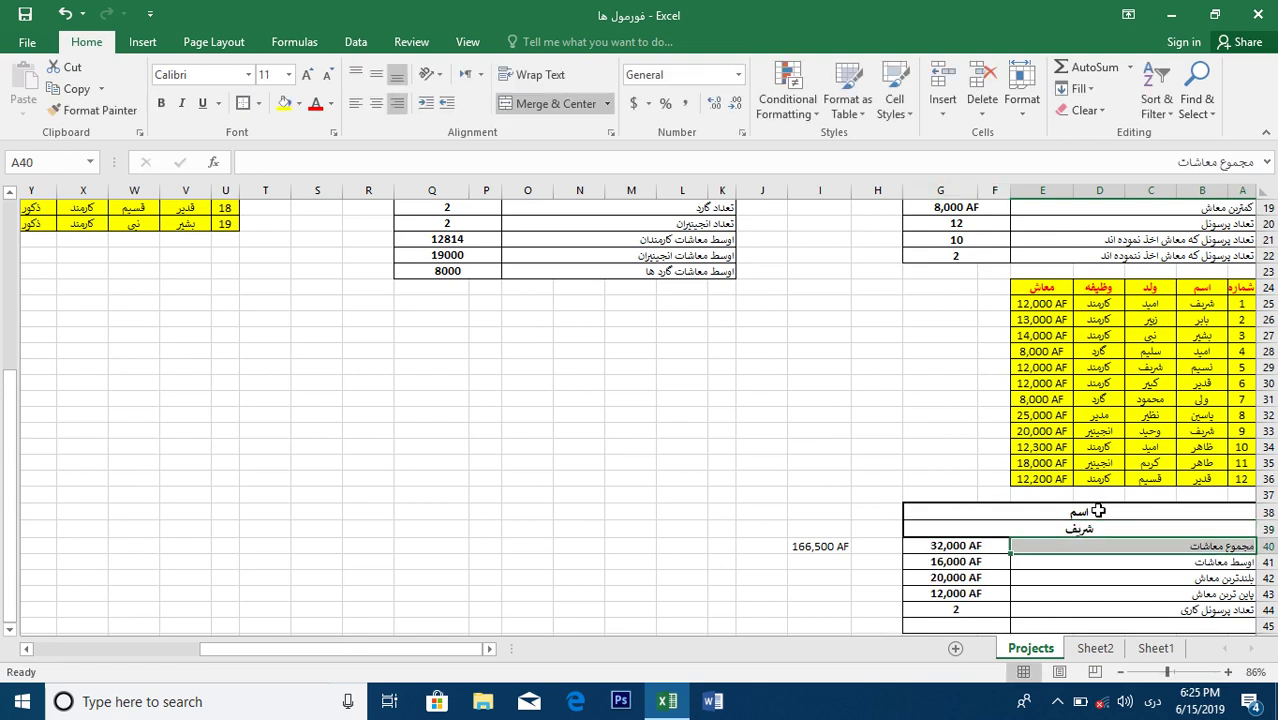
key(Return)
Replace the name criterion in A39 with the employee first name listed in B30 and B36.
double_click(1084, 530)
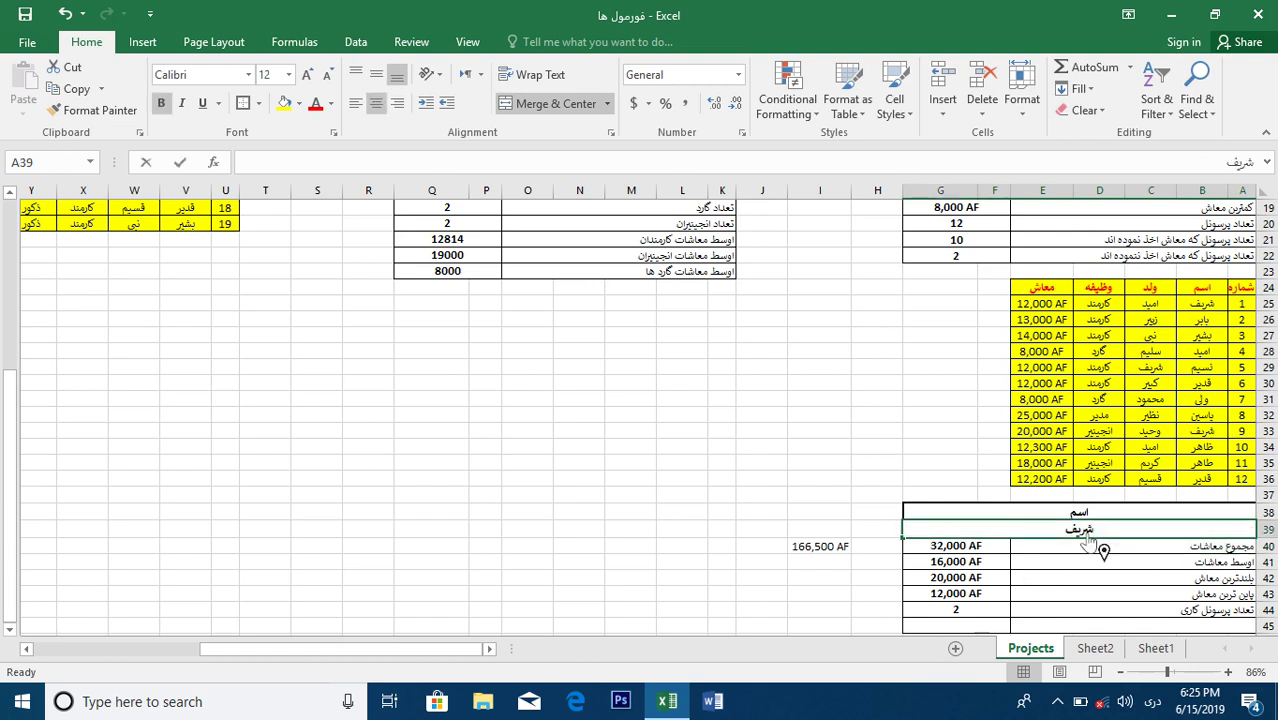
key(Escape)
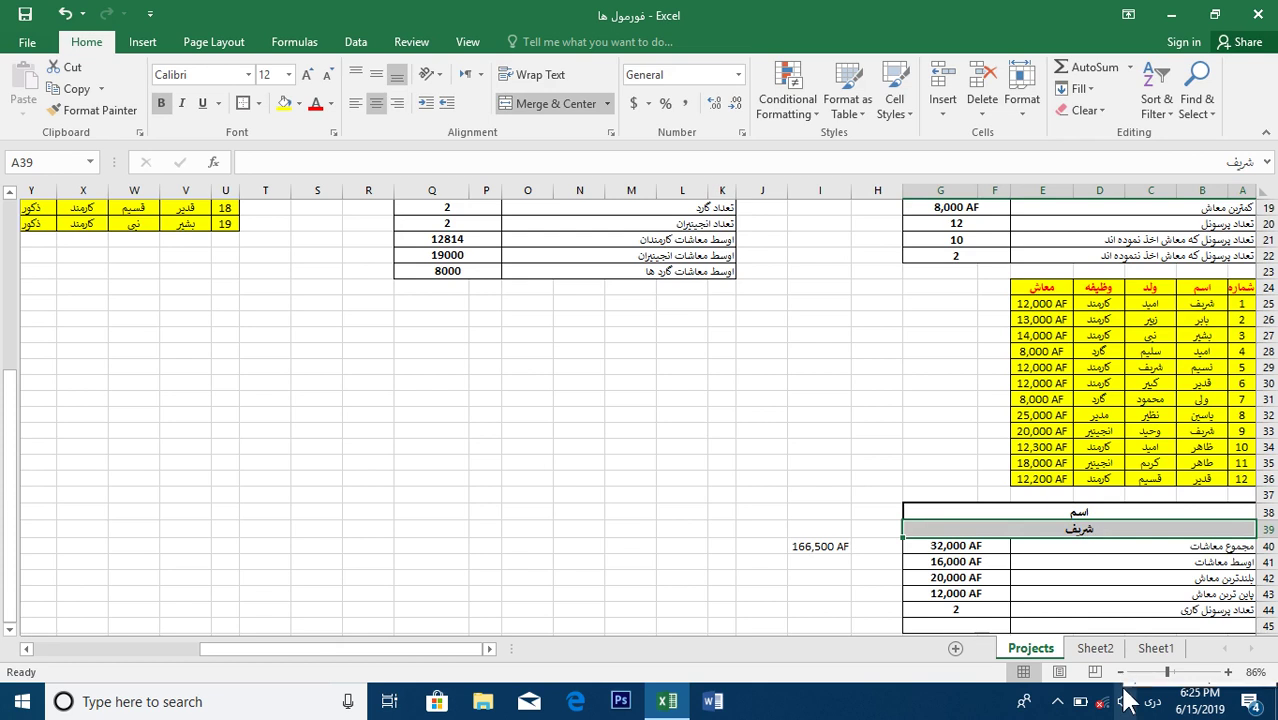
text(قد)
key(BackSpace)
key(BackSpace)
text(قدیر)
key(Return)
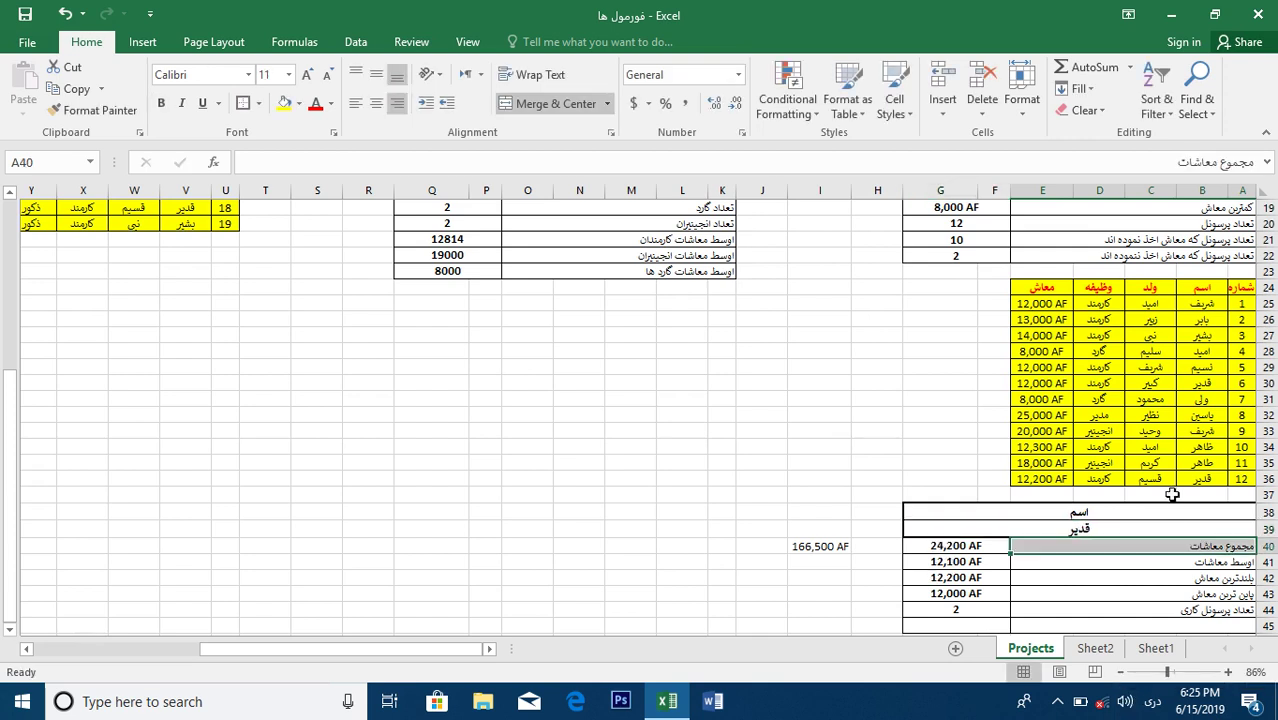
Replace the name criterion in A39 with the employee first name listed in B29.
click(1114, 532)
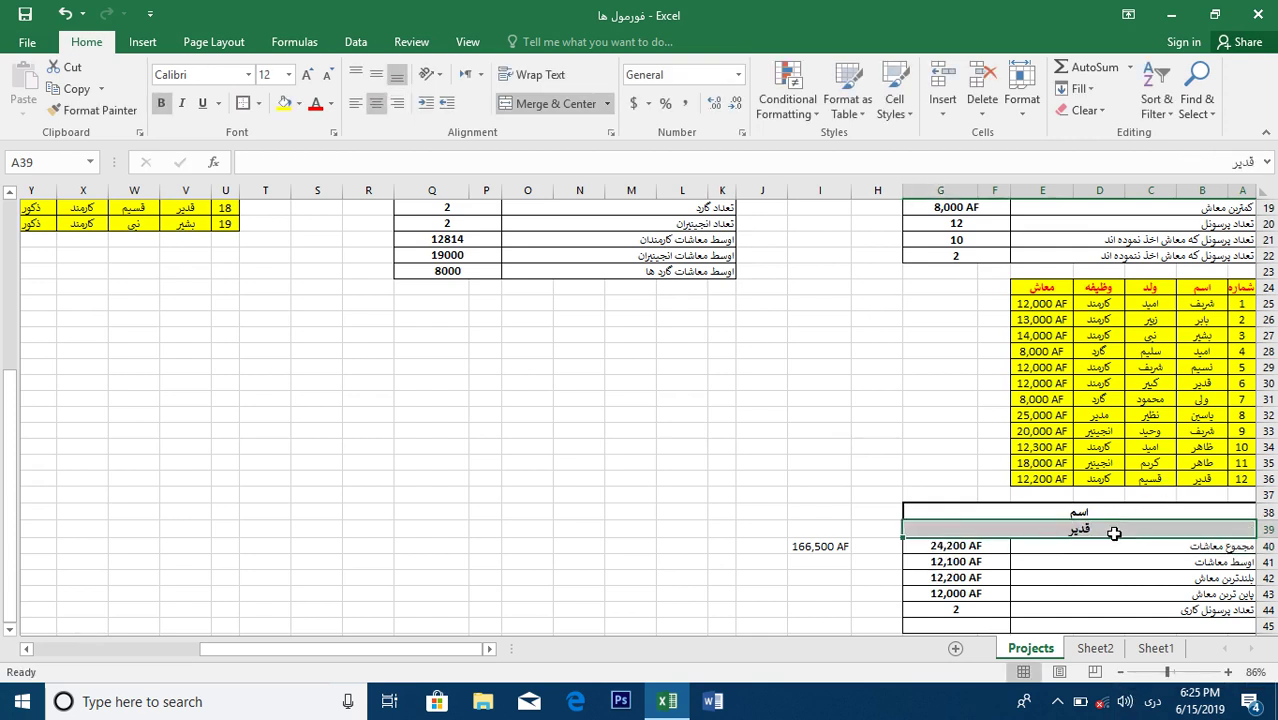
text(نسیم)
key(Return)
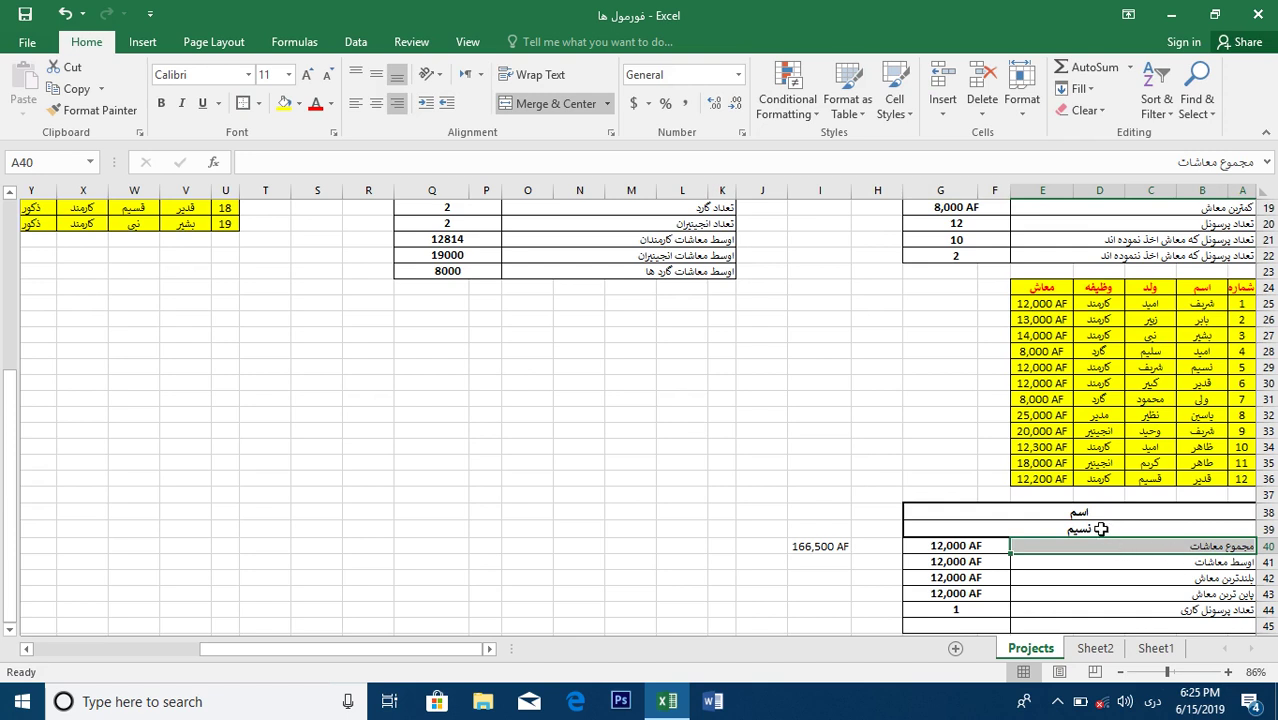
Return to filtering by job title with کارمند as the criterion in A39 and وظیفه as the heading in A38.
click(1100, 528)
text(کارمن)
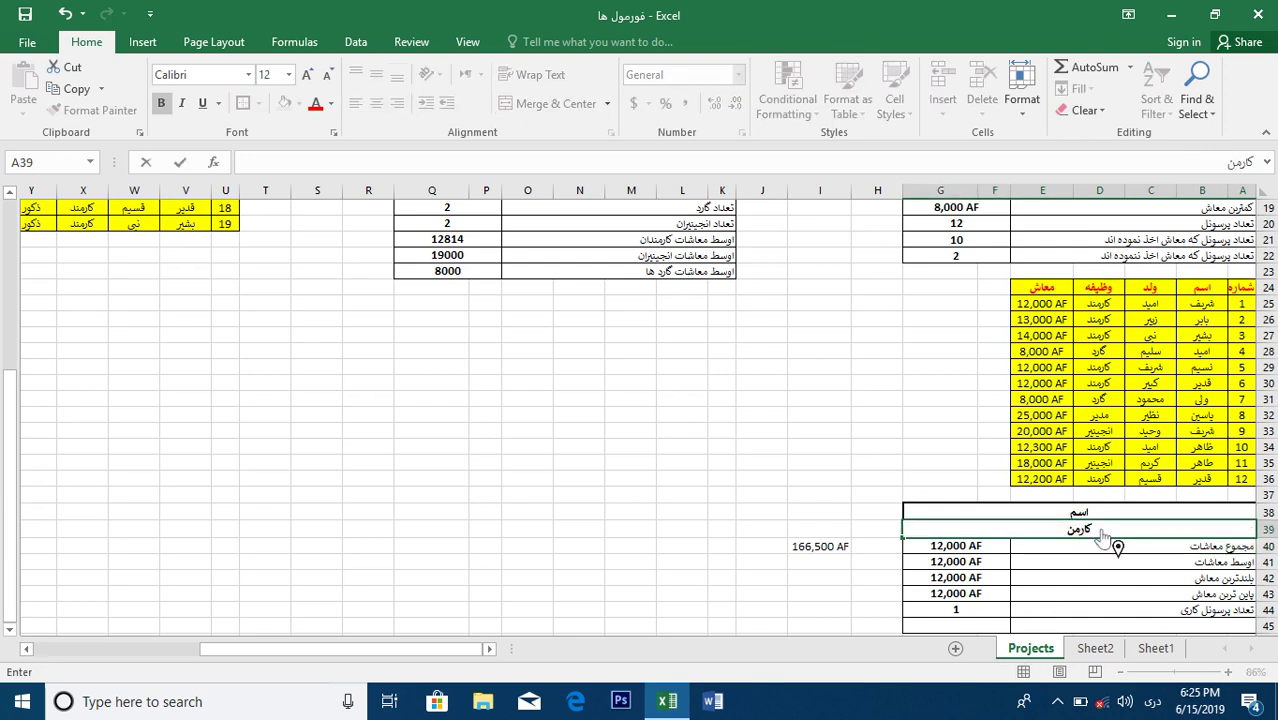
text(د)
key(Return)
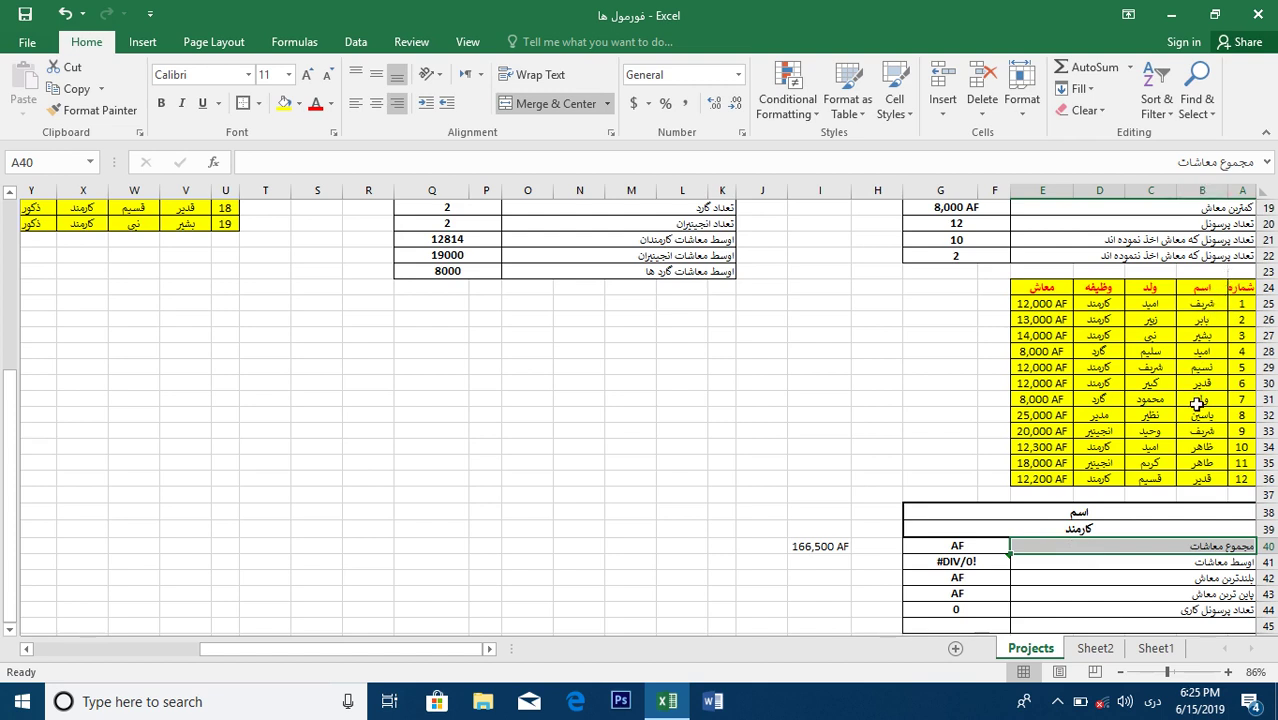
click(1088, 508)
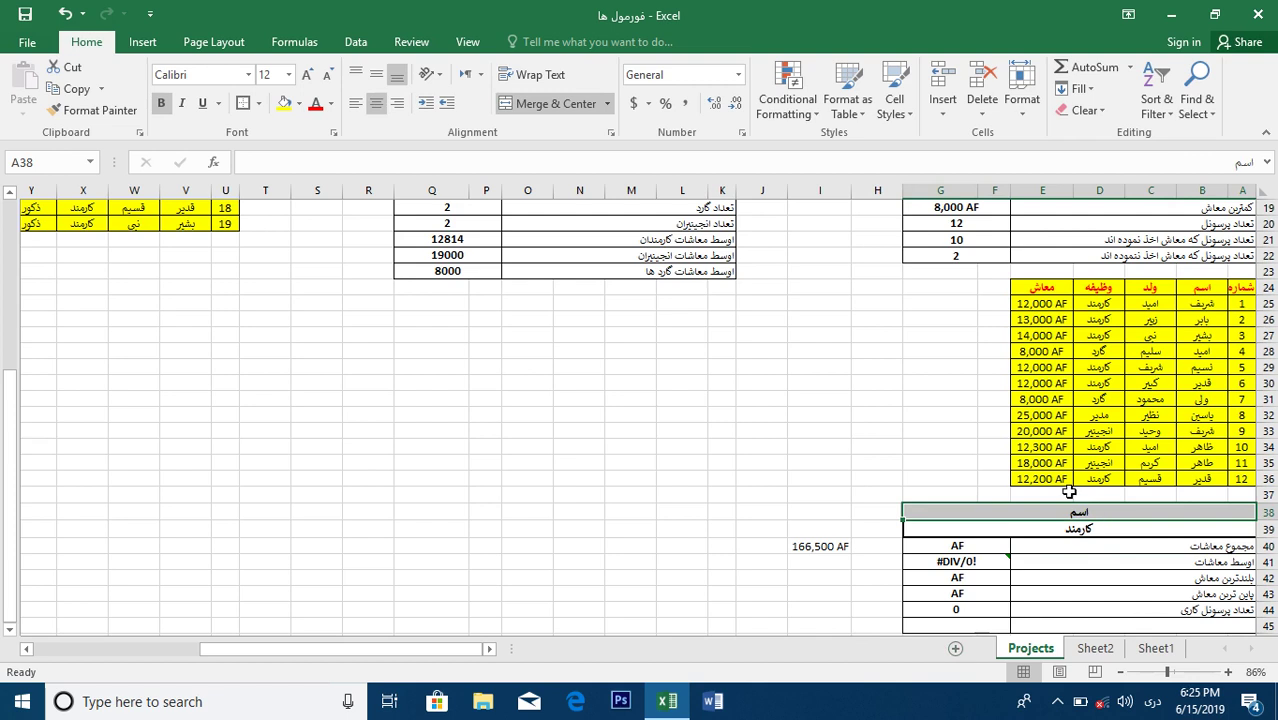
text(وظیفه)
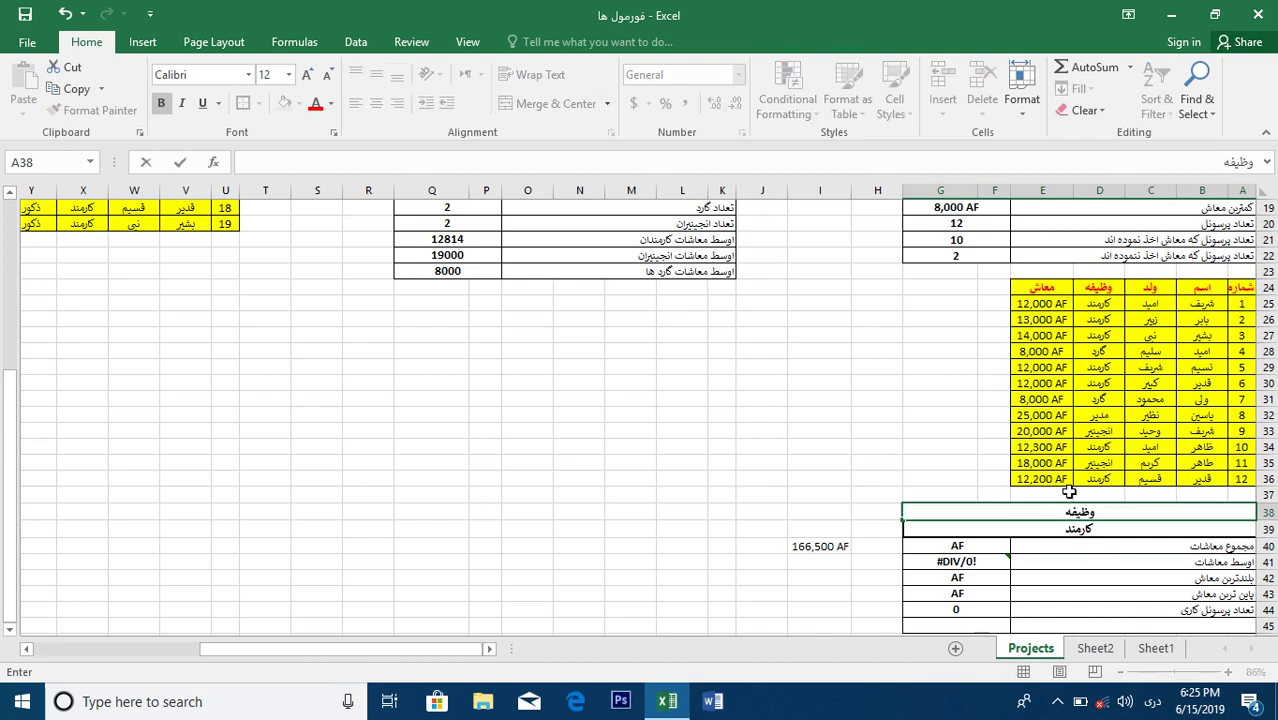
key(Return)
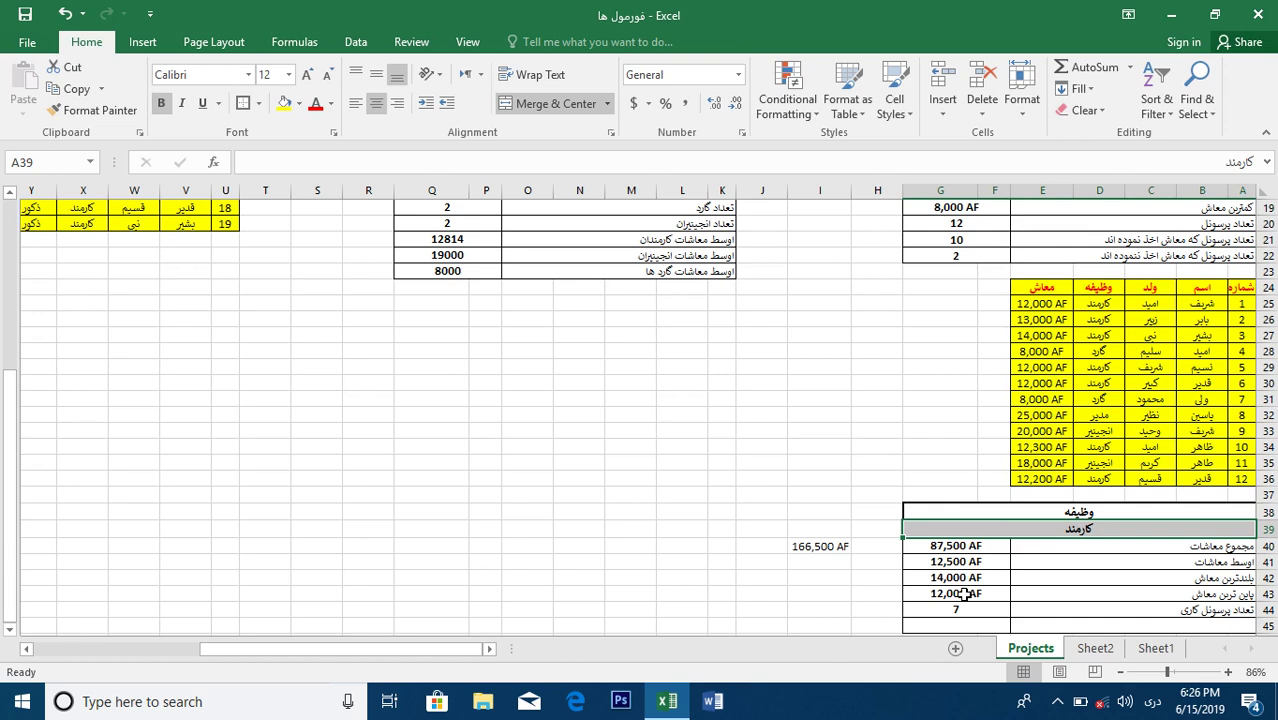
click(1094, 510)
click(1080, 528)
click(900, 450)
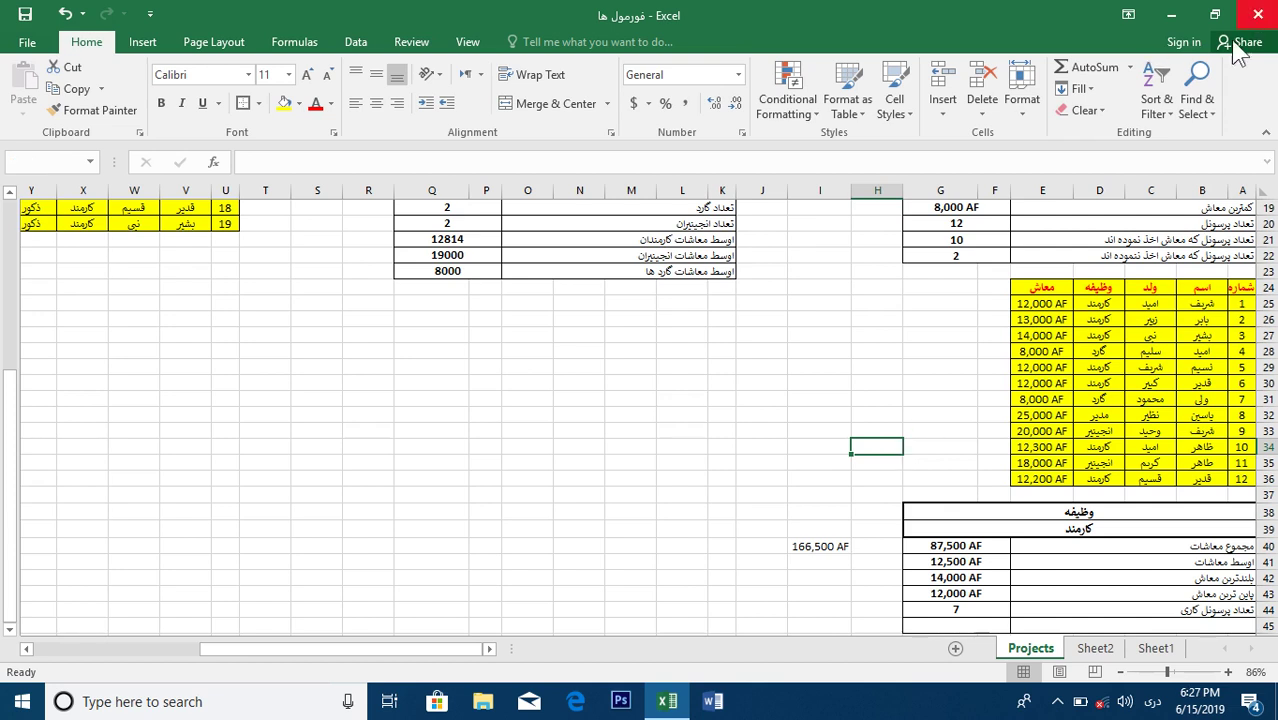
Close the workbook فورمول ها.xlsx and save its changes.
click(1258, 14)
click(575, 380)
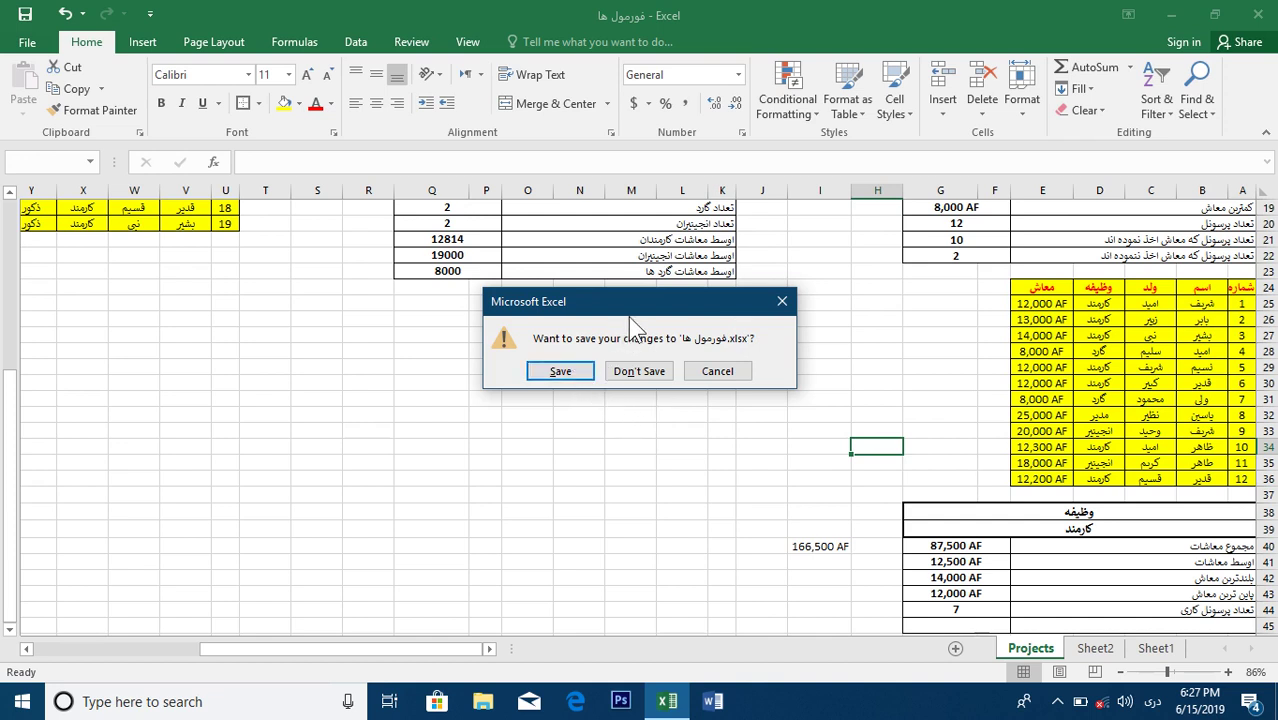
drag(657, 306, 655, 341)
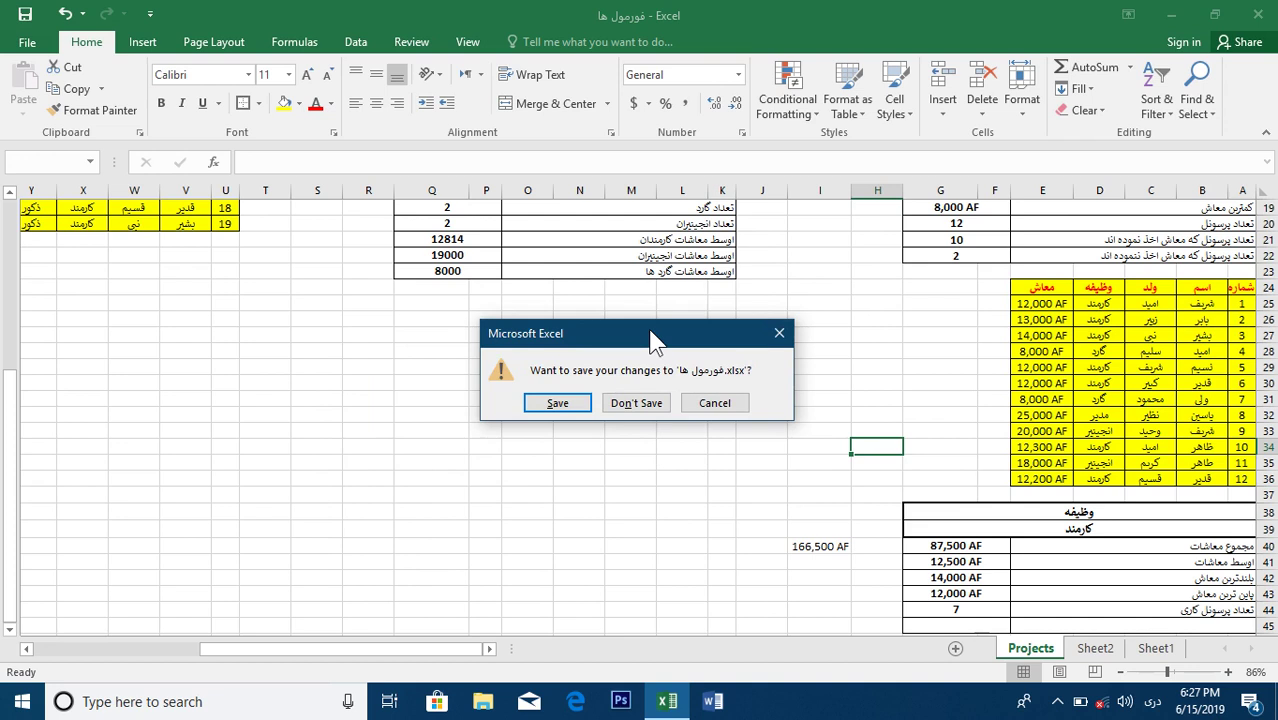
click(558, 405)
click(1057, 701)
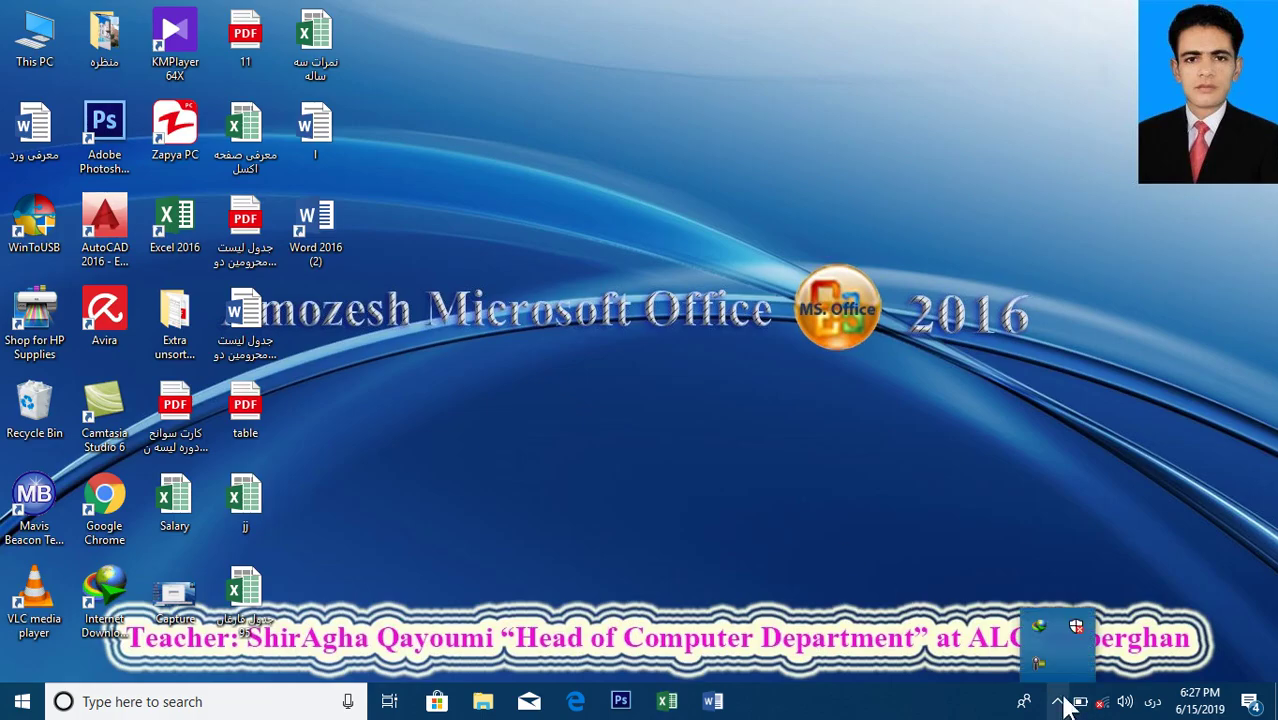